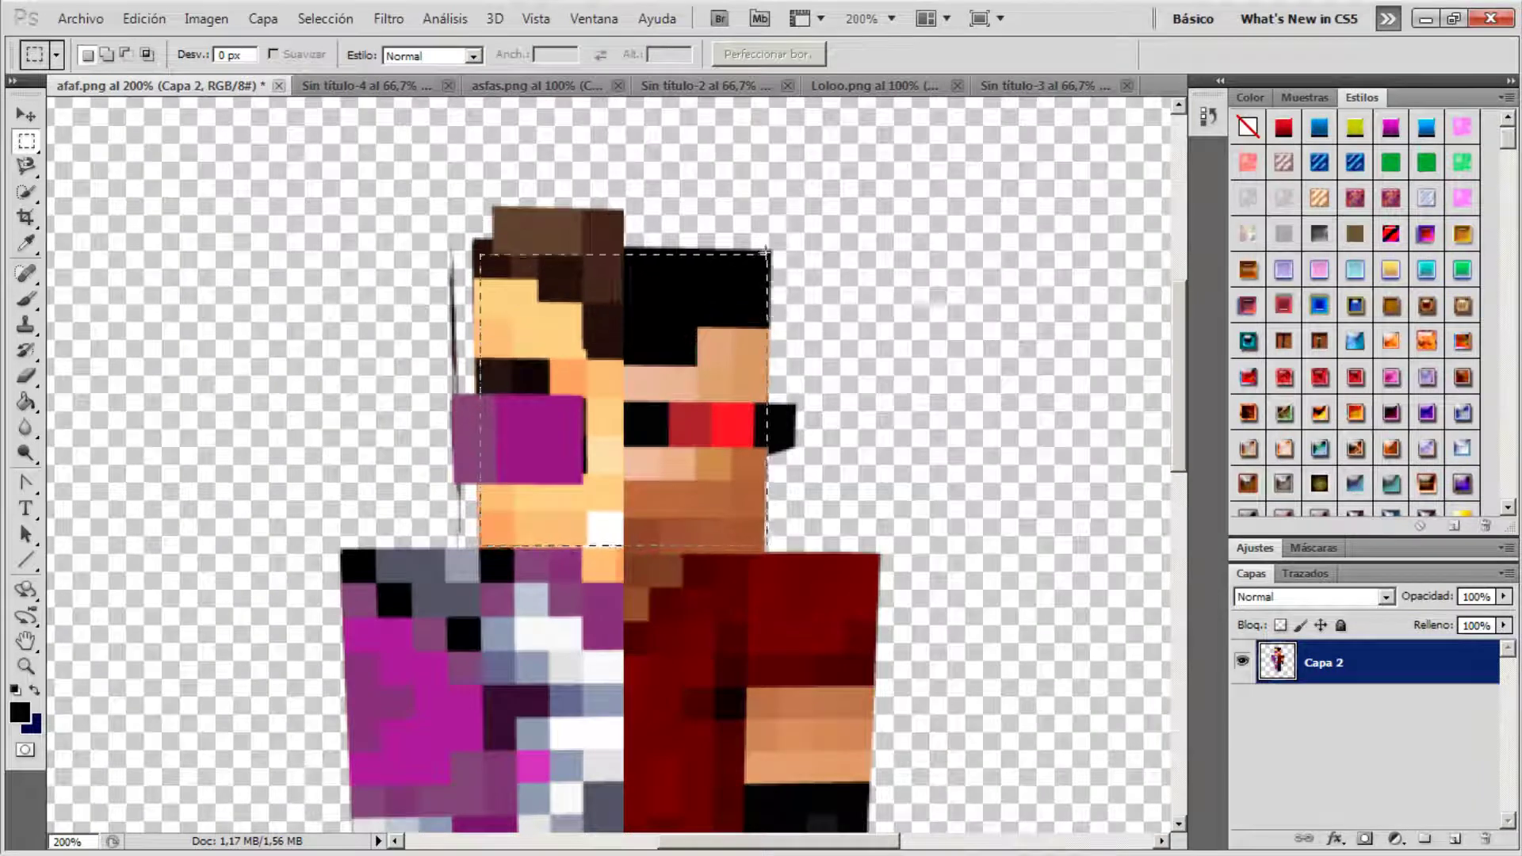
# Cut the selected head from afaf.png, paste it into the Sin título-4 document and scale it to fill the canvas
pyautogui.hotkey('ctrl', 'x')
pyautogui.click(366, 86)
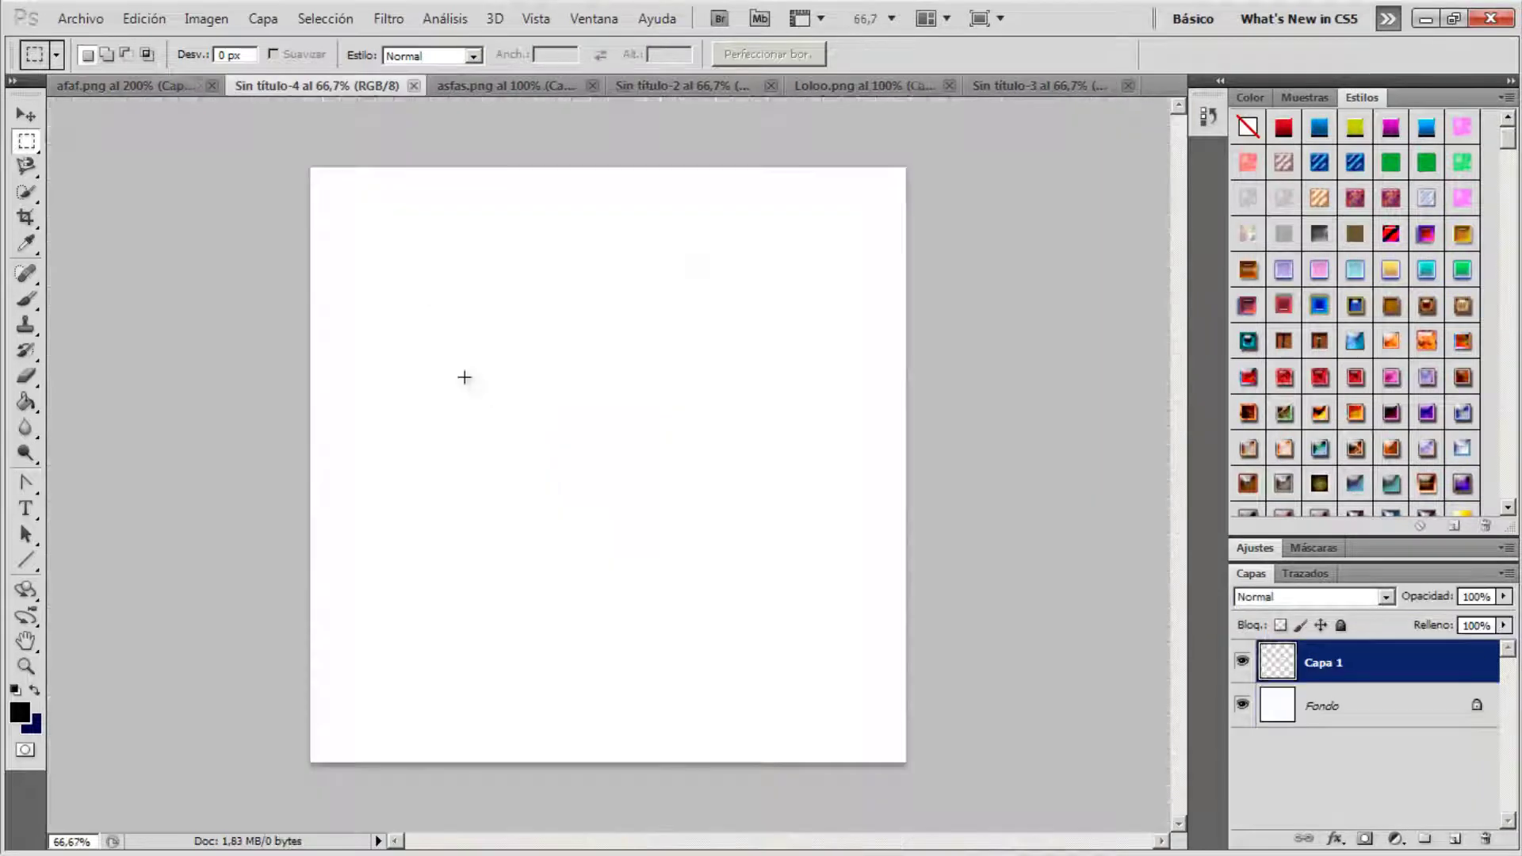
pyautogui.hotkey('ctrl', 'v')
pyautogui.press('v')
pyautogui.moveTo(659, 413); pyautogui.dragTo(907, 168)
pyautogui.moveTo(562, 515); pyautogui.dragTo(314, 128)
pyautogui.press('Return')
# Draw black 4 px lines along the left, bottom and right borders of the canvas, checking them with Capa 1 hidden
pyautogui.press('u')
pyautogui.moveTo(269, 762); pyautogui.dragTo(951, 761)
pyautogui.hotkey('ctrl', 'z')
pyautogui.moveTo(321, 759); pyautogui.dragTo(903, 147)
pyautogui.click(1243, 791)
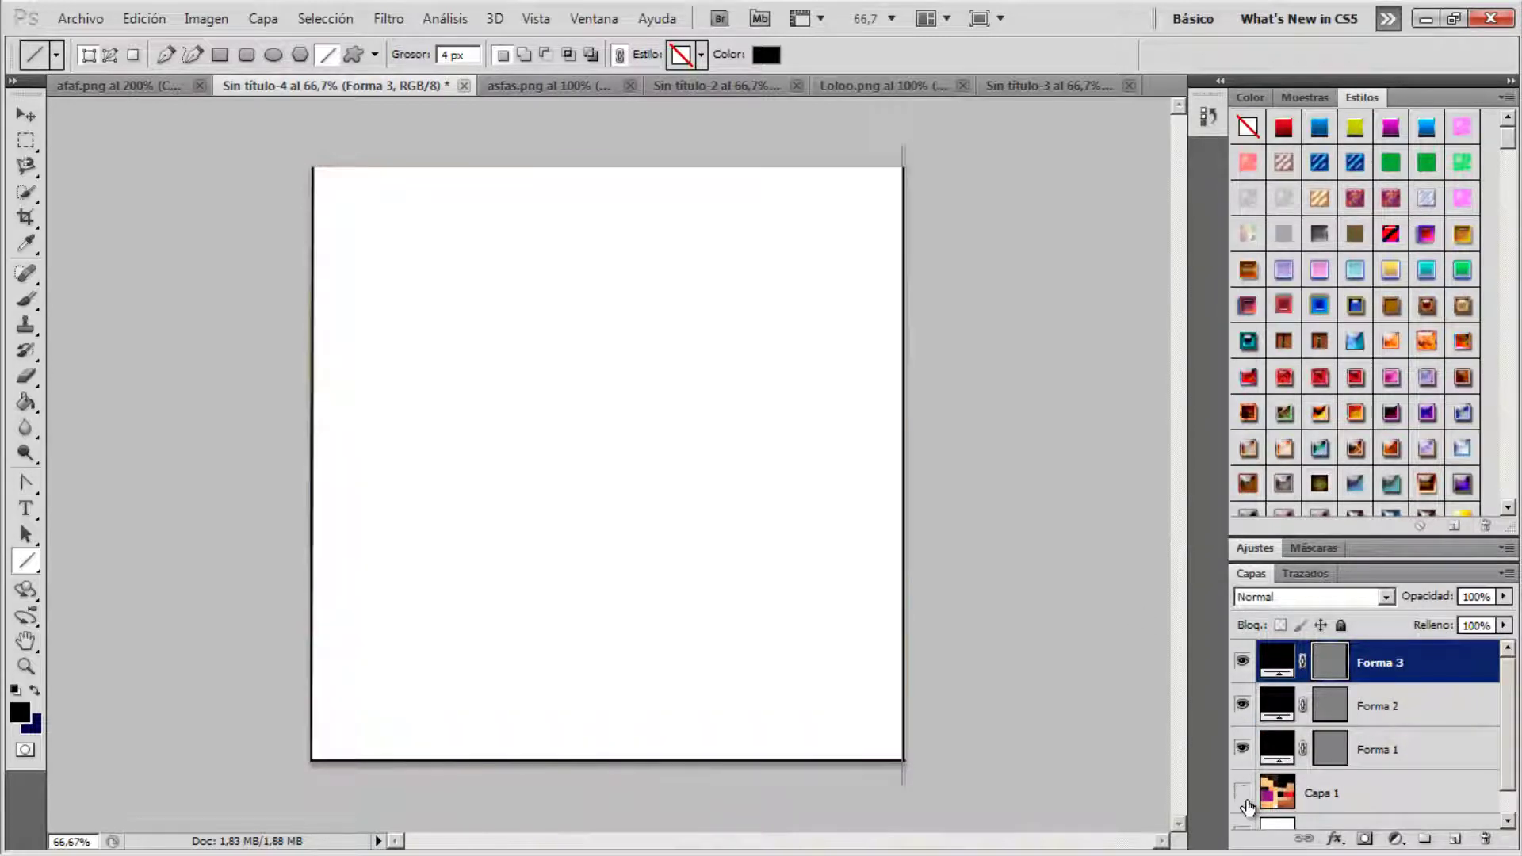
pyautogui.click(1242, 791)
# Add a black 4 px line along the upper border of the canvas to close the frame
pyautogui.press('v')
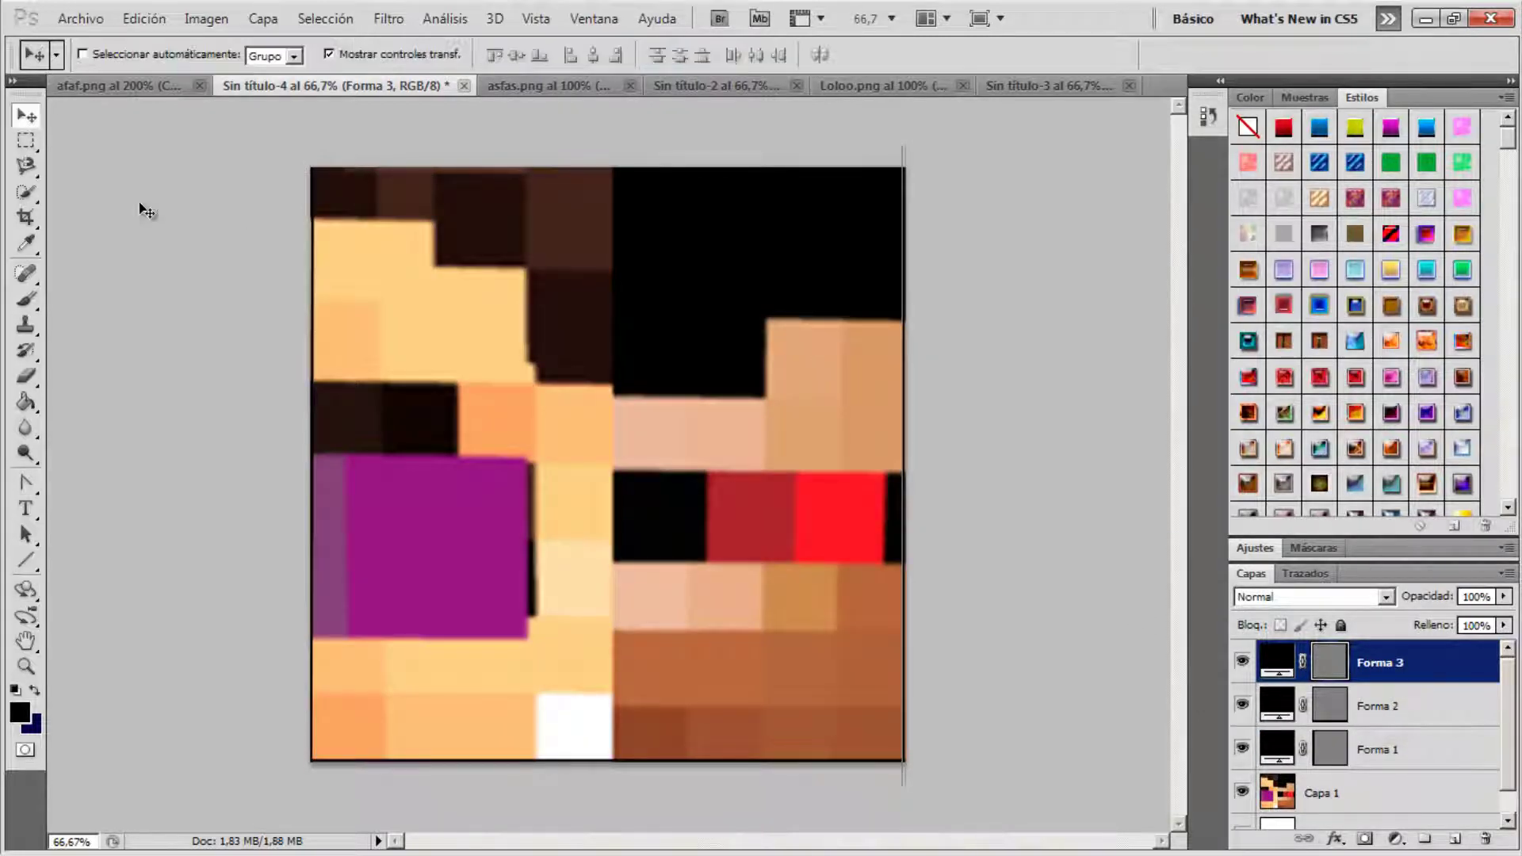
pyautogui.moveTo(989, 519); pyautogui.dragTo(990, 517)
pyautogui.click(26, 560)
pyautogui.moveTo(276, 173)
pyautogui.mouseDown()
pyautogui.moveTo(996, 173)
pyautogui.moveTo(289, 166)
pyautogui.moveTo(968, 170)
pyautogui.moveTo(299, 198)
pyautogui.moveTo(964, 171)
pyautogui.mouseUp()
pyautogui.hotkey('ctrl', 'z')
pyautogui.hotkey('ctrl', 'z')
pyautogui.hotkey('ctrl', 'z')
pyautogui.hotkey('ctrl', 'z')
pyautogui.hotkey('ctrl', 'z')
pyautogui.moveTo(280, 171); pyautogui.dragTo(917, 170)
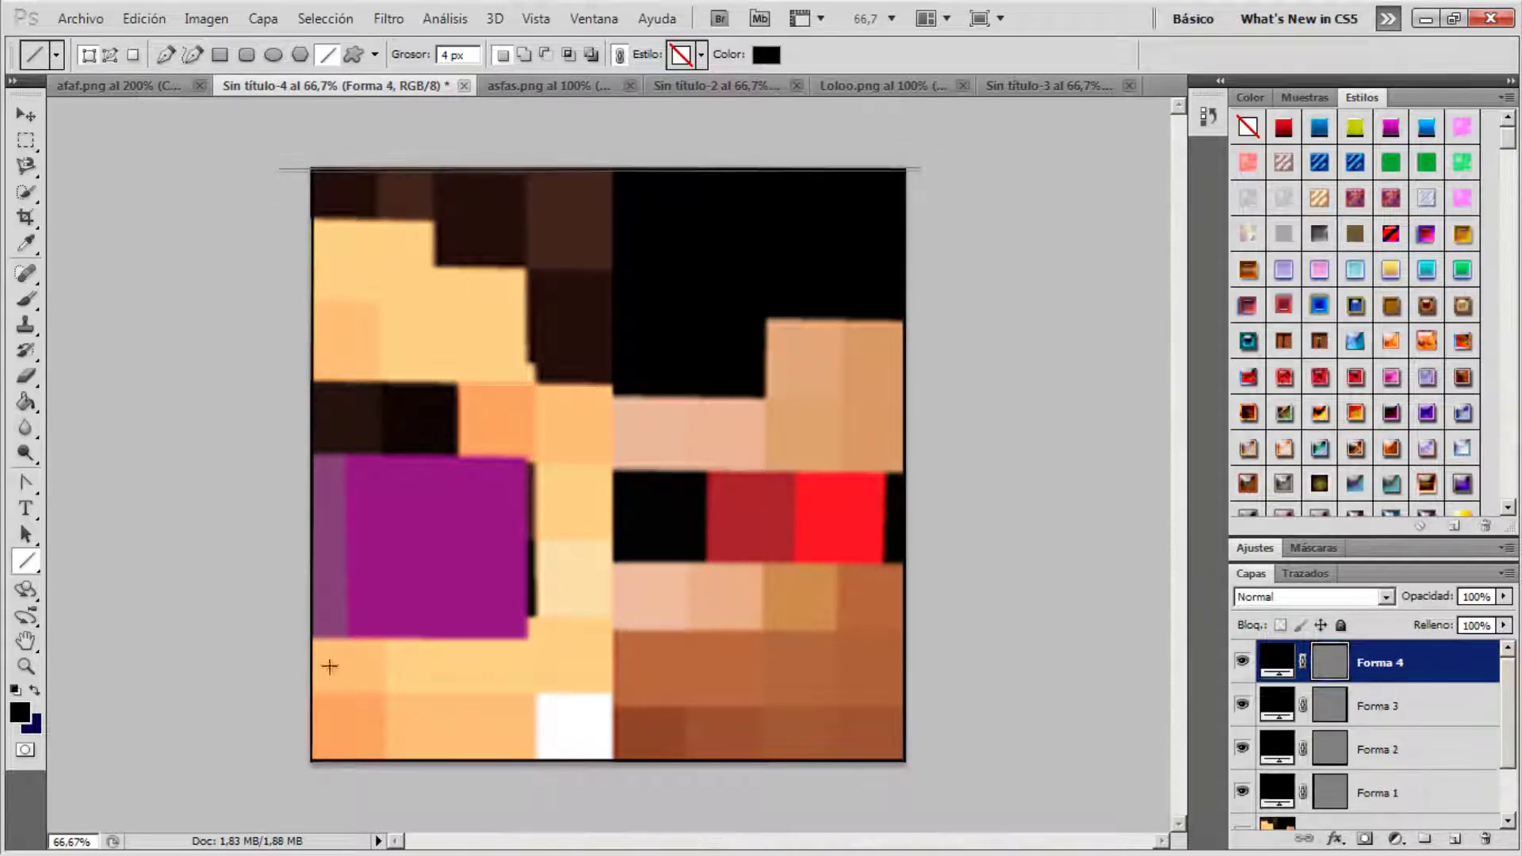
# Outline the purple lens with black lines and separate its narrow left strip with a vertical line
pyautogui.moveTo(275, 640); pyautogui.dragTo(527, 640)
pyautogui.moveTo(527, 640); pyautogui.dragTo(524, 457)
pyautogui.moveTo(525, 457); pyautogui.dragTo(283, 455)
pyautogui.moveTo(346, 641); pyautogui.dragTo(346, 457)
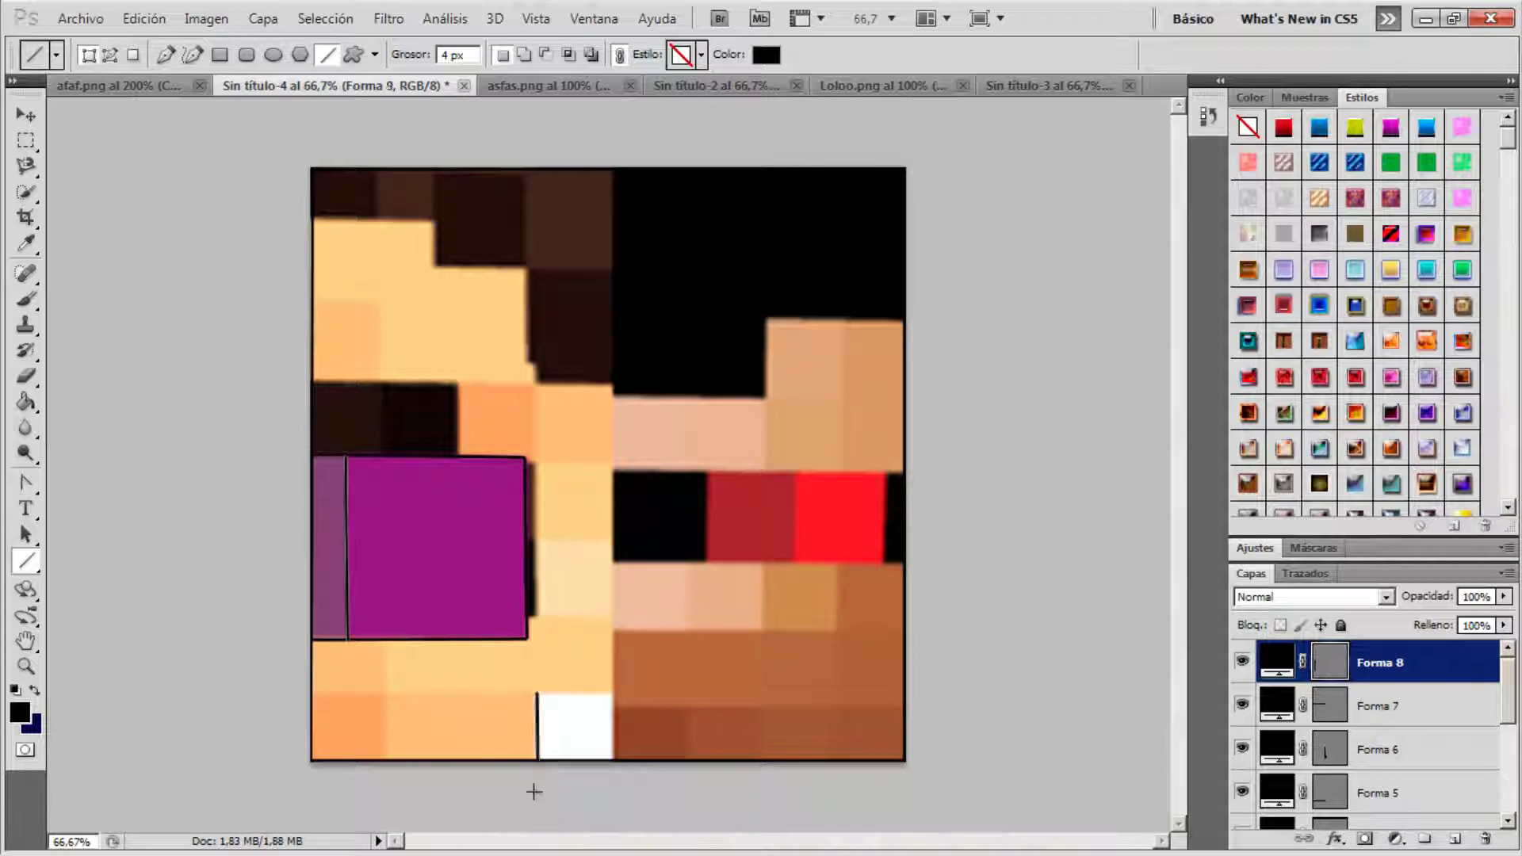
# Outline the white square at the mouth and draw a full-height vertical line between the two half faces
pyautogui.moveTo(534, 792); pyautogui.dragTo(535, 693)
pyautogui.moveTo(535, 694); pyautogui.dragTo(613, 694)
pyautogui.moveTo(613, 783)
pyautogui.mouseDown()
pyautogui.moveTo(639, 214)
pyautogui.moveTo(609, 135)
pyautogui.mouseUp()
pyautogui.hotkey('ctrl', 'z')
pyautogui.moveTo(613, 788); pyautogui.dragTo(614, 93)
pyautogui.scroll(-5, 1376, 698)
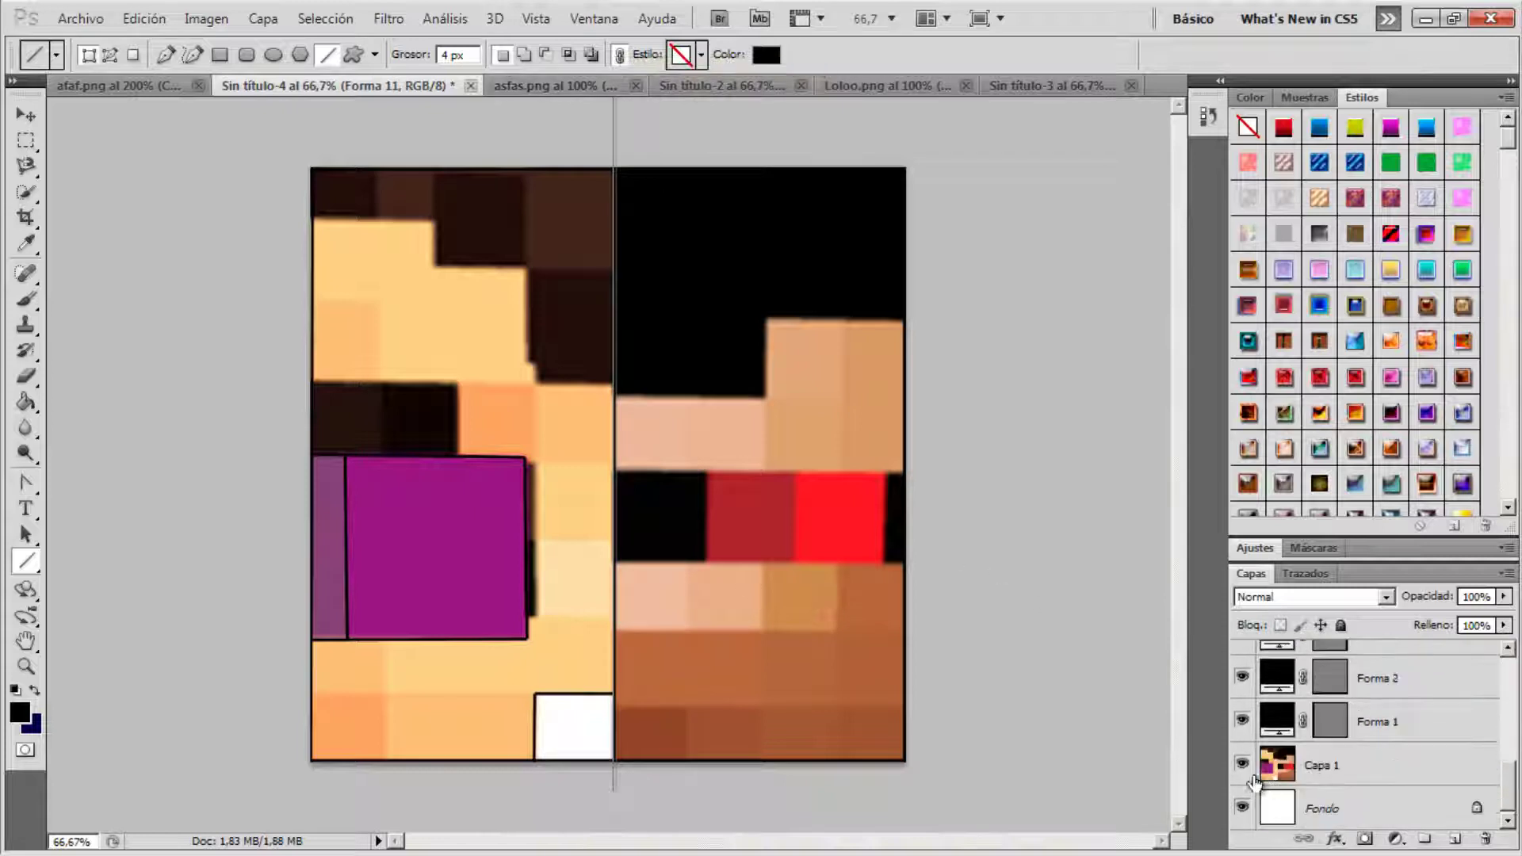
pyautogui.click(1245, 767)
pyautogui.click(1245, 768)
# Outline the dark eyebrow block above the purple lens with black lines
pyautogui.moveTo(242, 377); pyautogui.dragTo(431, 378)
pyautogui.hotkey('ctrl', 'z')
pyautogui.moveTo(288, 384); pyautogui.dragTo(459, 385)
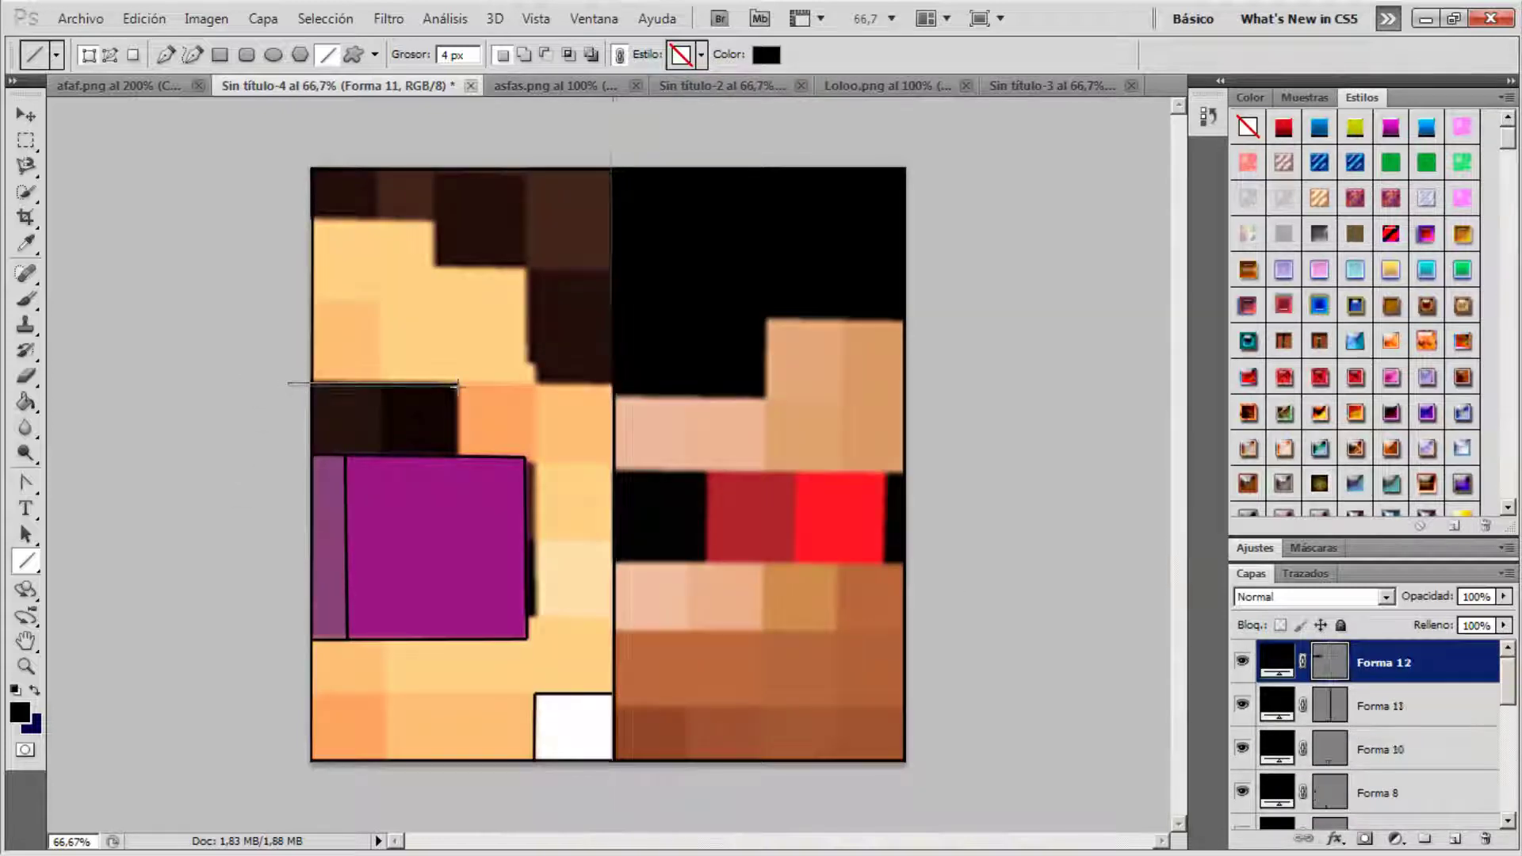
pyautogui.moveTo(461, 458); pyautogui.dragTo(459, 459)
# Trace the stepped lower edge of the brown hair with black line segments
pyautogui.moveTo(415, 220); pyautogui.dragTo(435, 221)
pyautogui.hotkey('ctrl', 'z')
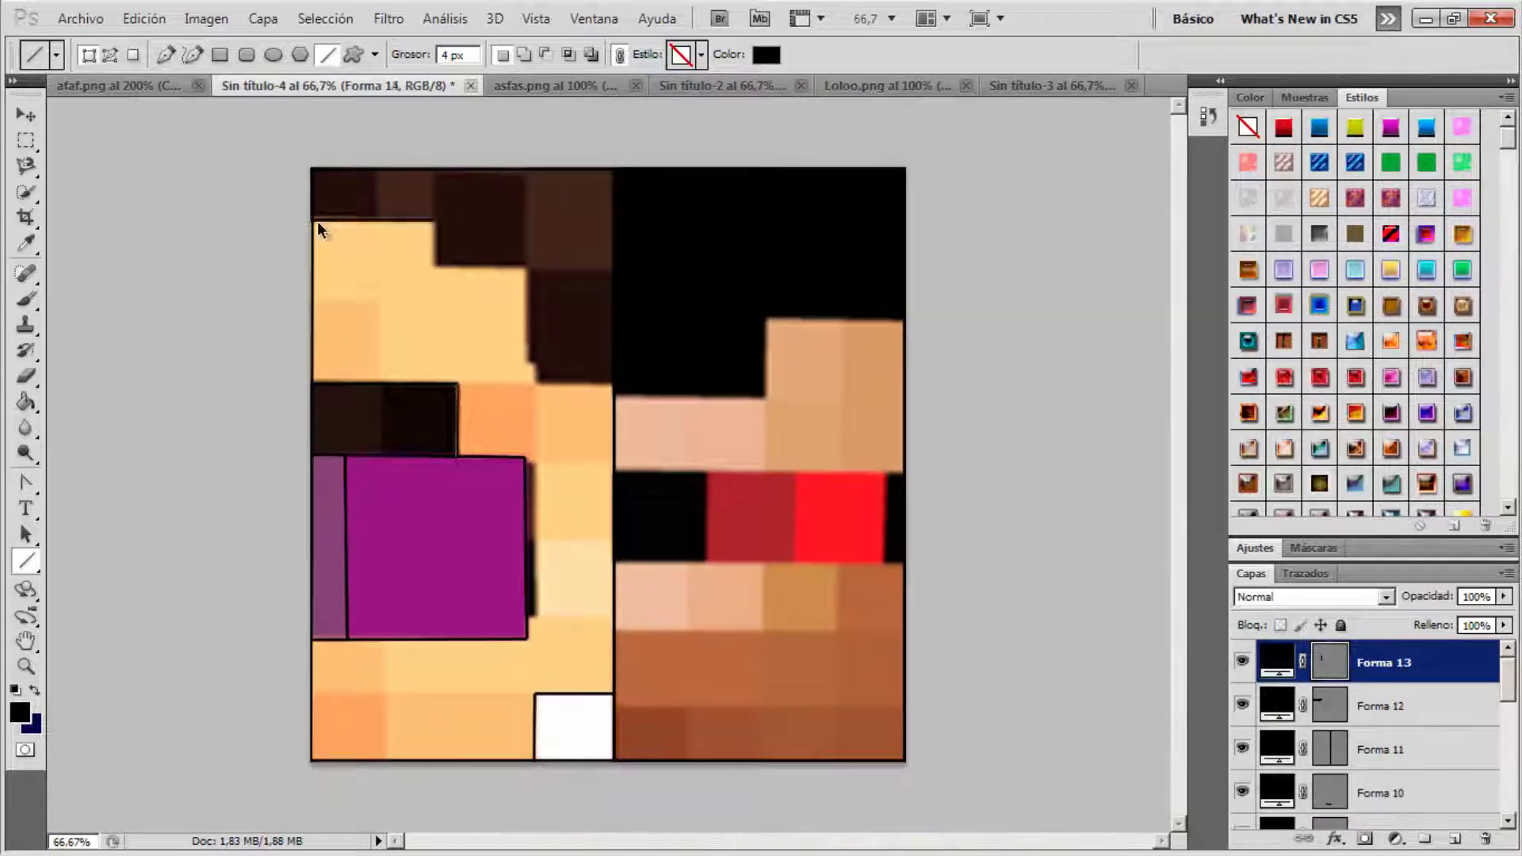
pyautogui.moveTo(293, 221); pyautogui.dragTo(433, 221)
pyautogui.moveTo(434, 222); pyautogui.dragTo(434, 269)
pyautogui.moveTo(433, 269); pyautogui.dragTo(525, 269)
pyautogui.moveTo(524, 269); pyautogui.dragTo(525, 362)
pyautogui.moveTo(525, 362); pyautogui.dragTo(539, 363)
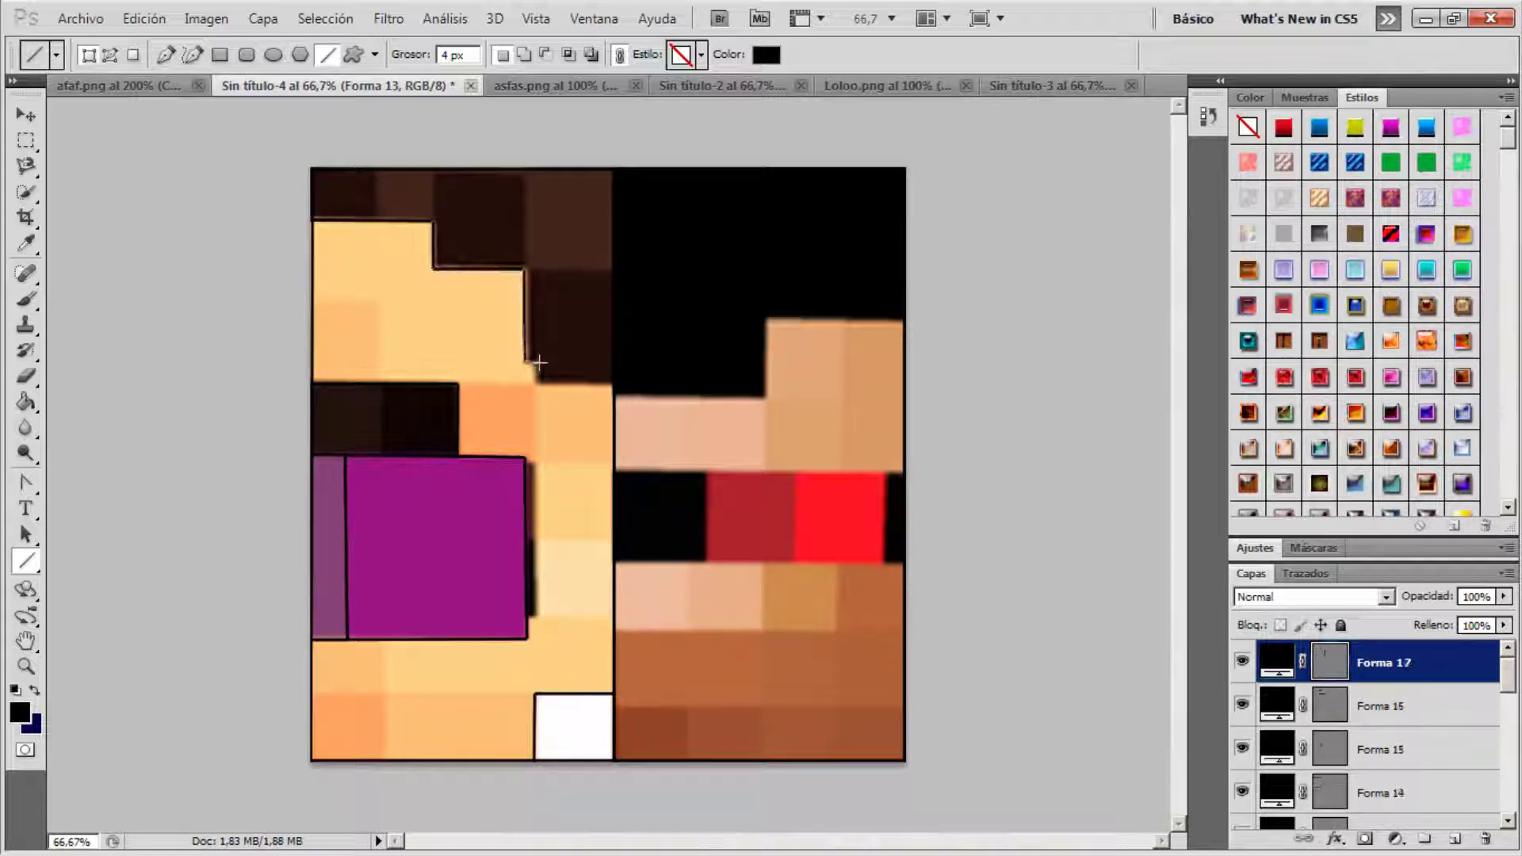
# Trace the stepped lower edge of the black hair on the right half face
pyautogui.moveTo(615, 394); pyautogui.dragTo(673, 393)
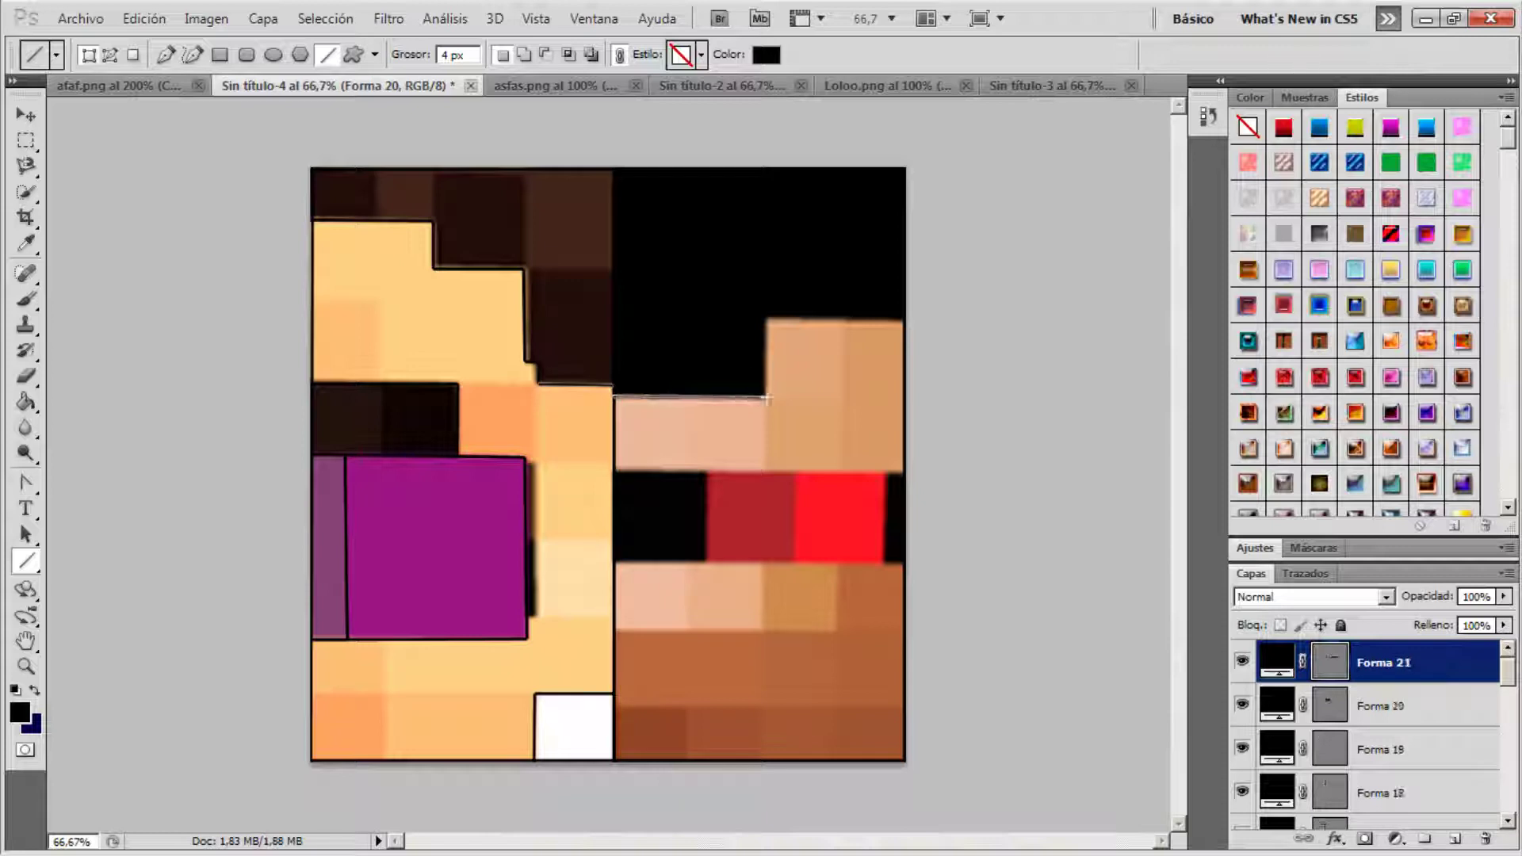
pyautogui.moveTo(767, 398); pyautogui.dragTo(767, 320)
pyautogui.moveTo(767, 320); pyautogui.dragTo(917, 320)
# Outline the visor band on the right half face and mark both sides of its red part with black lines
pyautogui.moveTo(615, 471); pyautogui.dragTo(932, 472)
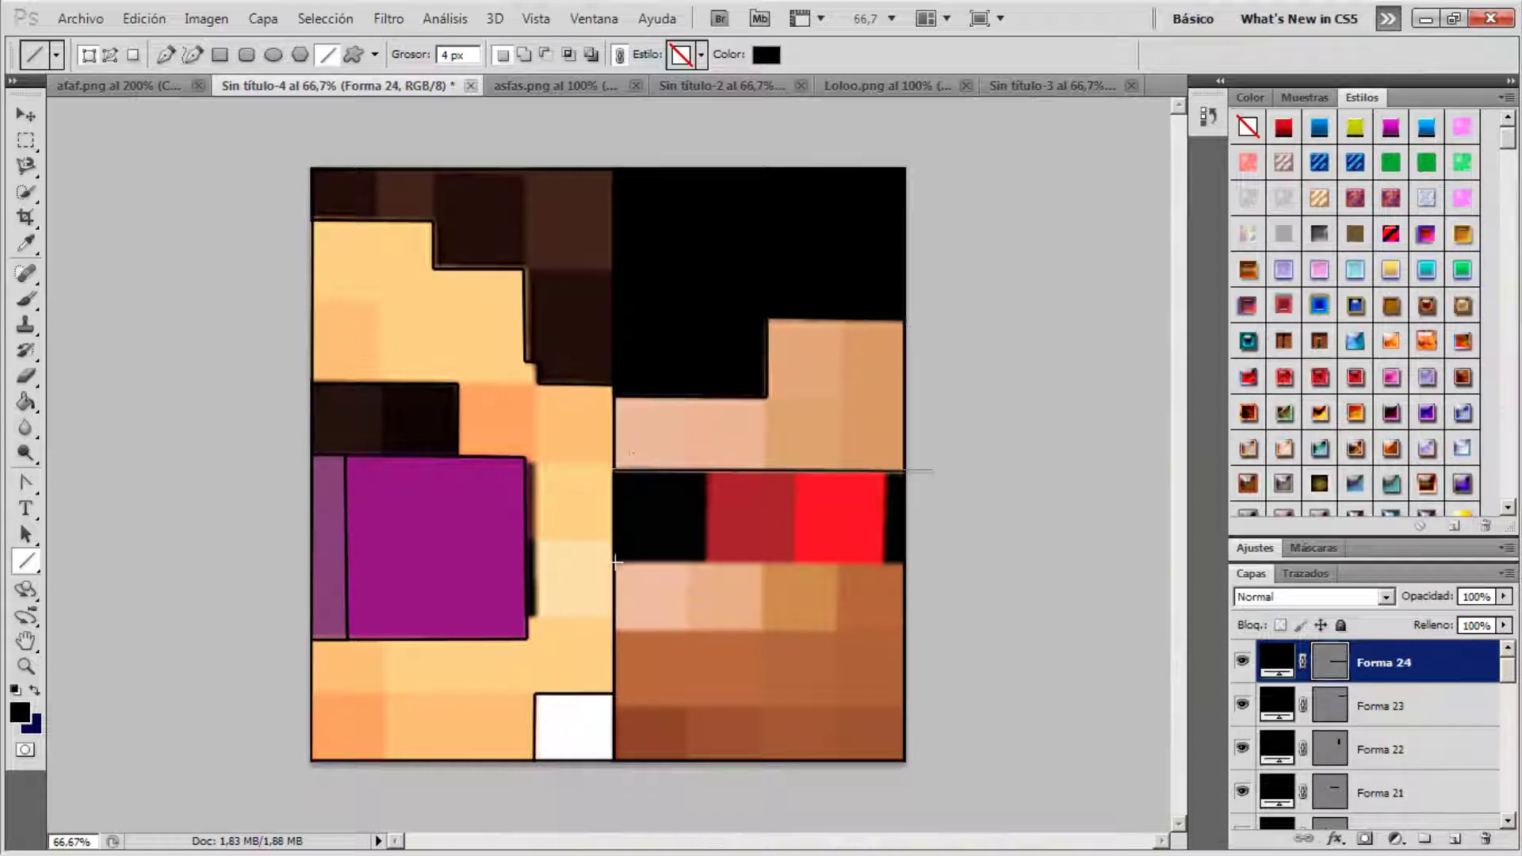
pyautogui.moveTo(616, 562); pyautogui.dragTo(920, 564)
pyautogui.moveTo(704, 562); pyautogui.dragTo(704, 472)
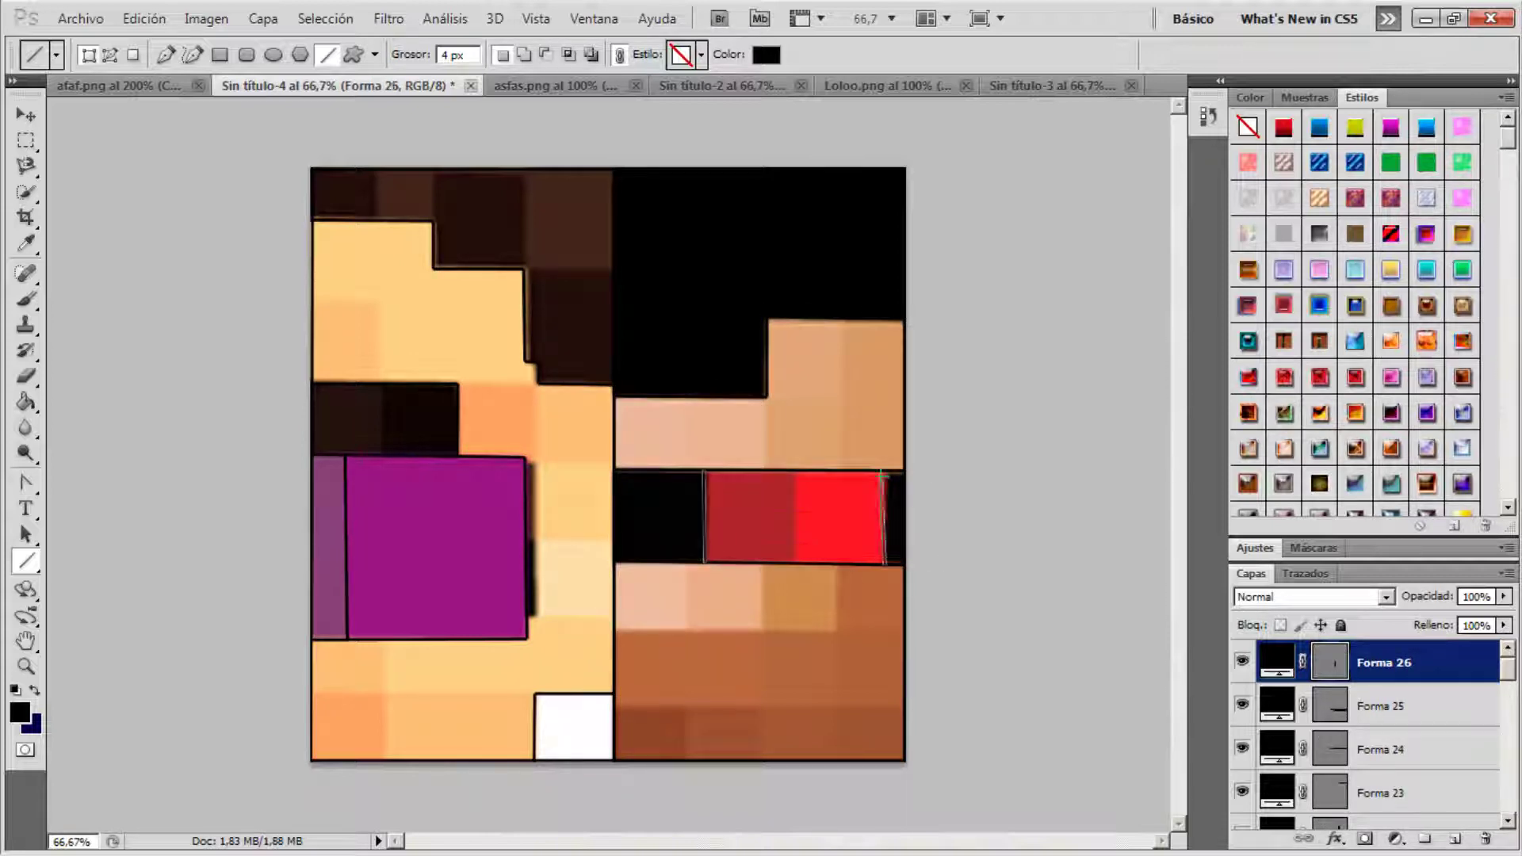
pyautogui.moveTo(882, 475); pyautogui.dragTo(883, 473)
# Select all the Forma line layers above Capa 1 and merge them into a single layer
pyautogui.keyDown('shift'); pyautogui.click(1384, 706); pyautogui.keyUp('shift')
pyautogui.keyDown('shift'); pyautogui.click(1384, 793); pyautogui.keyUp('shift')
pyautogui.scroll(-1, 1399, 781)
pyautogui.keyDown('shift'); pyautogui.click(1402, 725); pyautogui.keyUp('shift')
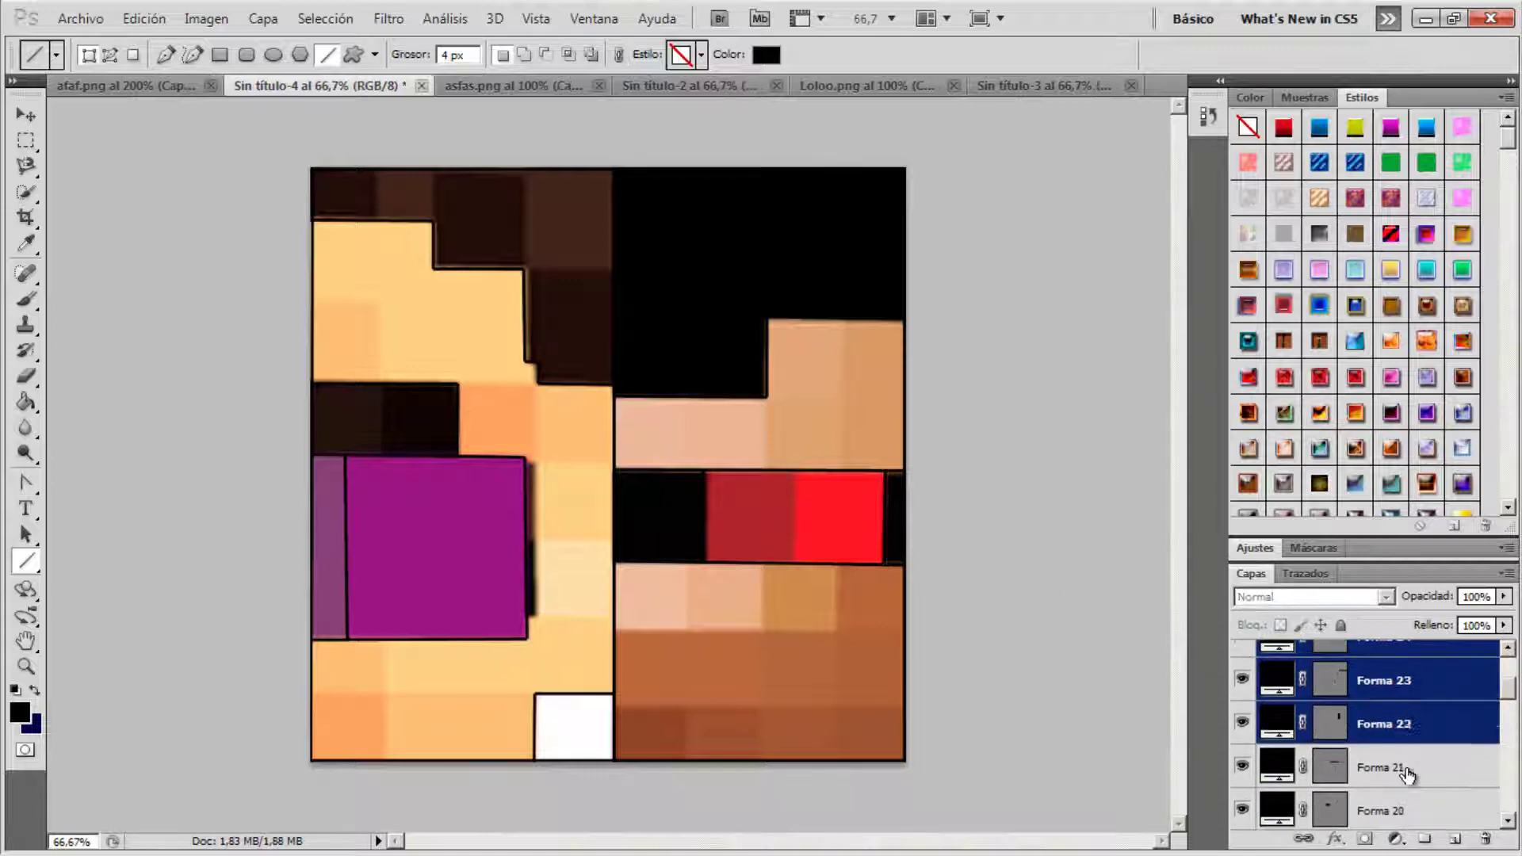
pyautogui.scroll(-1, 1405, 771)
pyautogui.keyDown('shift'); pyautogui.click(1397, 726); pyautogui.keyUp('shift')
pyautogui.scroll(-1, 1395, 771)
pyautogui.keyDown('shift'); pyautogui.click(1395, 725); pyautogui.keyUp('shift')
pyautogui.hotkey('shift', 'alt', '[')
pyautogui.hotkey('shift', 'alt', '[')
pyautogui.hotkey('shift', 'alt', '[')
pyautogui.hotkey('shift', 'alt', '[')
pyautogui.hotkey('shift', 'alt', '[')
pyautogui.hotkey('shift', 'alt', '[')
pyautogui.hotkey('shift', 'alt', '[')
pyautogui.hotkey('shift', 'alt', '[')
pyautogui.hotkey('shift', 'alt', '[')
pyautogui.hotkey('shift', 'alt', '[')
pyautogui.hotkey('shift', 'alt', '[')
pyautogui.hotkey('shift', 'alt', '[')
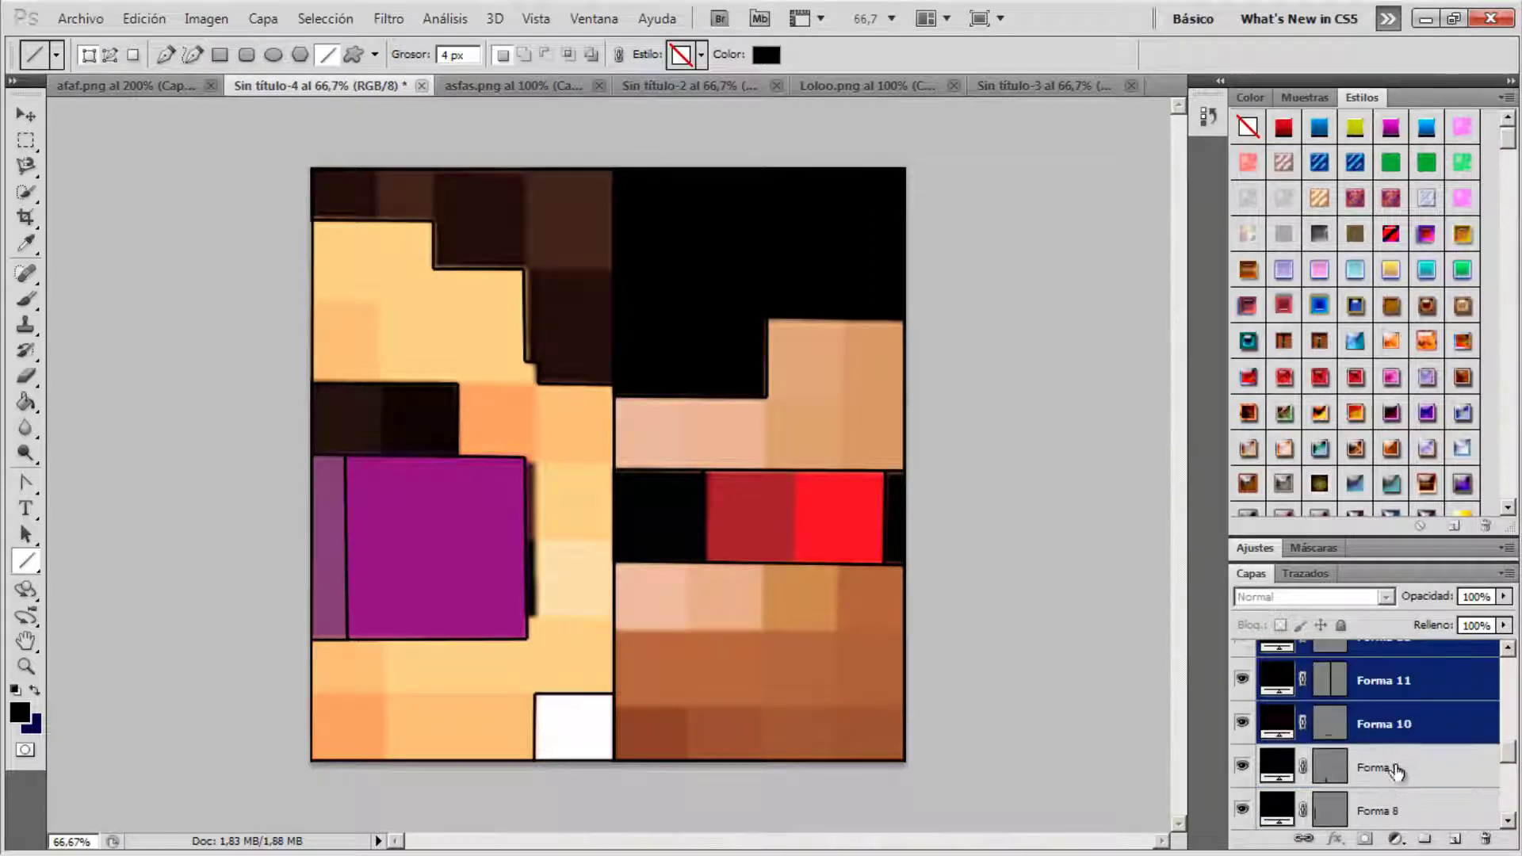
pyautogui.hotkey('shift', 'alt', '[')
pyautogui.hotkey('shift', 'alt', '[')
pyautogui.hotkey('shift', 'alt', '[')
pyautogui.hotkey('ctrl', 'e')
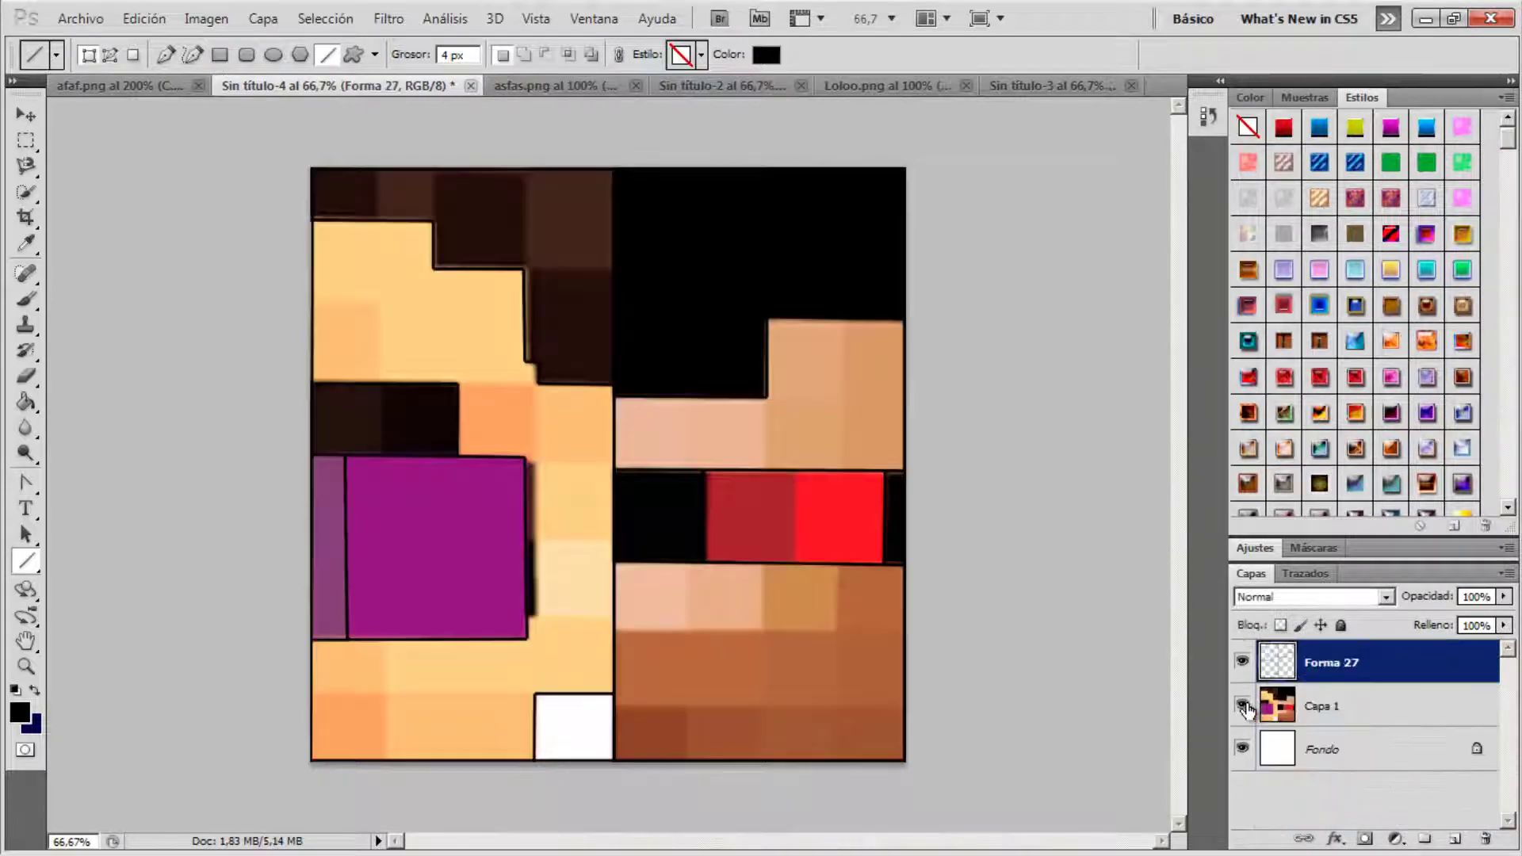
# Fill the right half face's black visor block, forehead and lower face with flat colors sampled from the picture
pyautogui.press('i')
pyautogui.press('g')
pyautogui.click(656, 520)
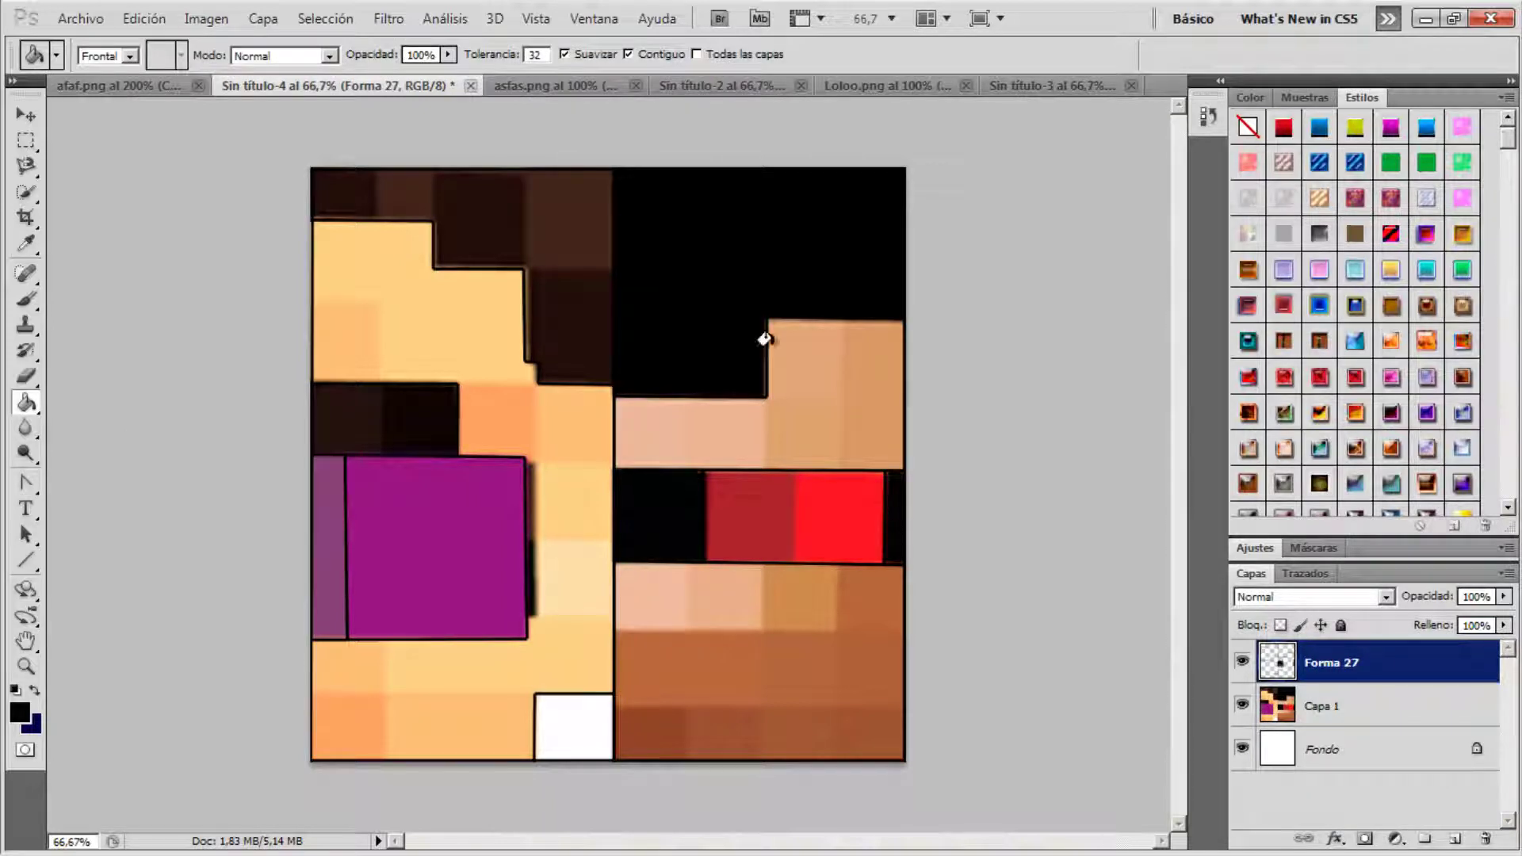
pyautogui.keyDown('alt'); pyautogui.click(835, 394); pyautogui.keyUp('alt')
pyautogui.click(805, 426)
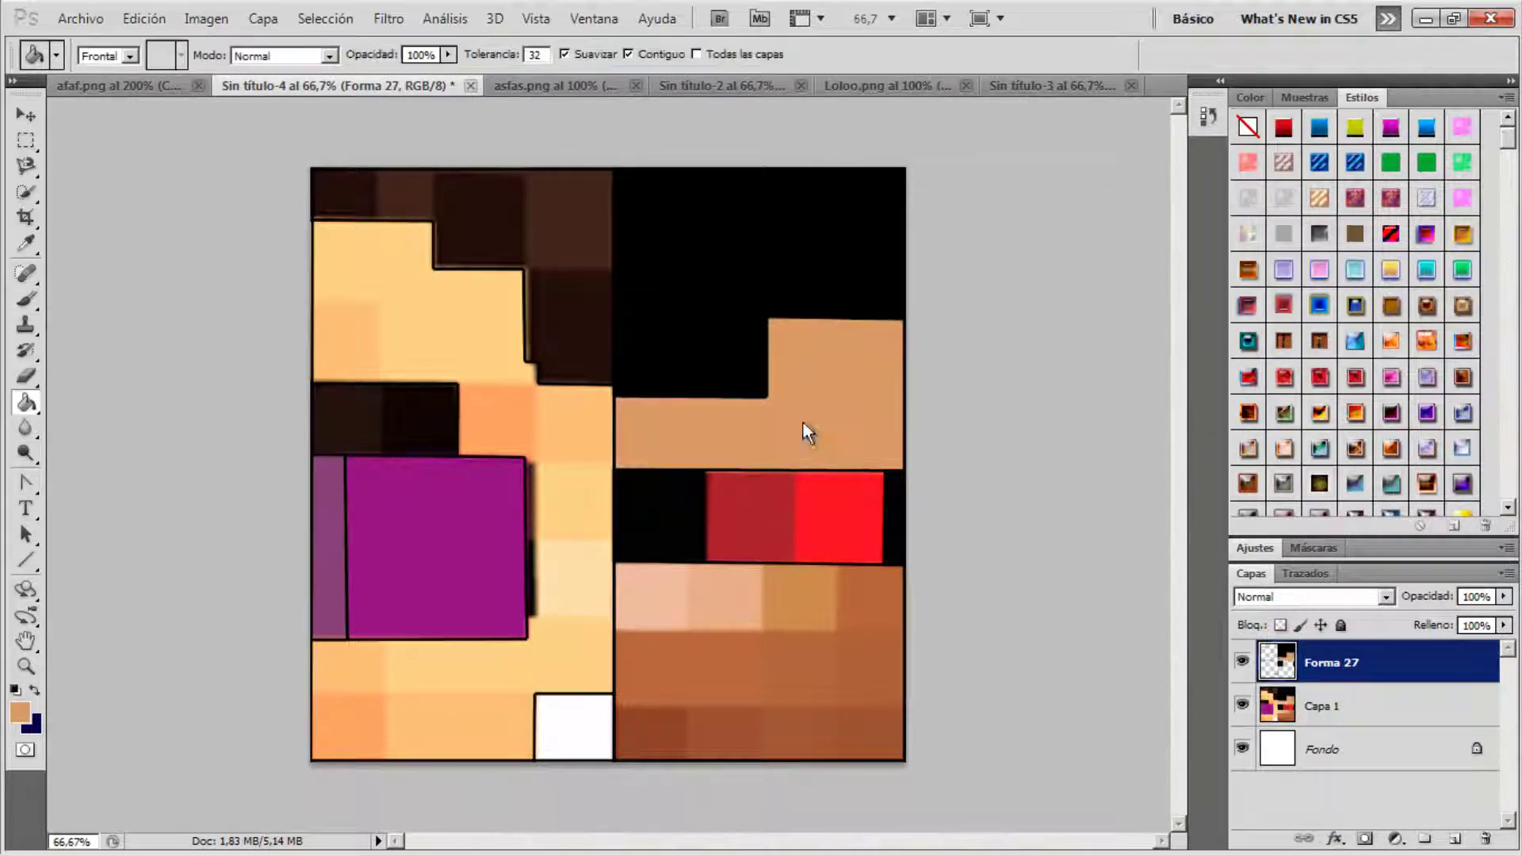
pyautogui.keyDown('alt'); pyautogui.click(784, 599); pyautogui.keyUp('alt')
pyautogui.click(775, 607)
pyautogui.keyDown('alt'); pyautogui.click(435, 666); pyautogui.keyUp('alt')
pyautogui.click(439, 676)
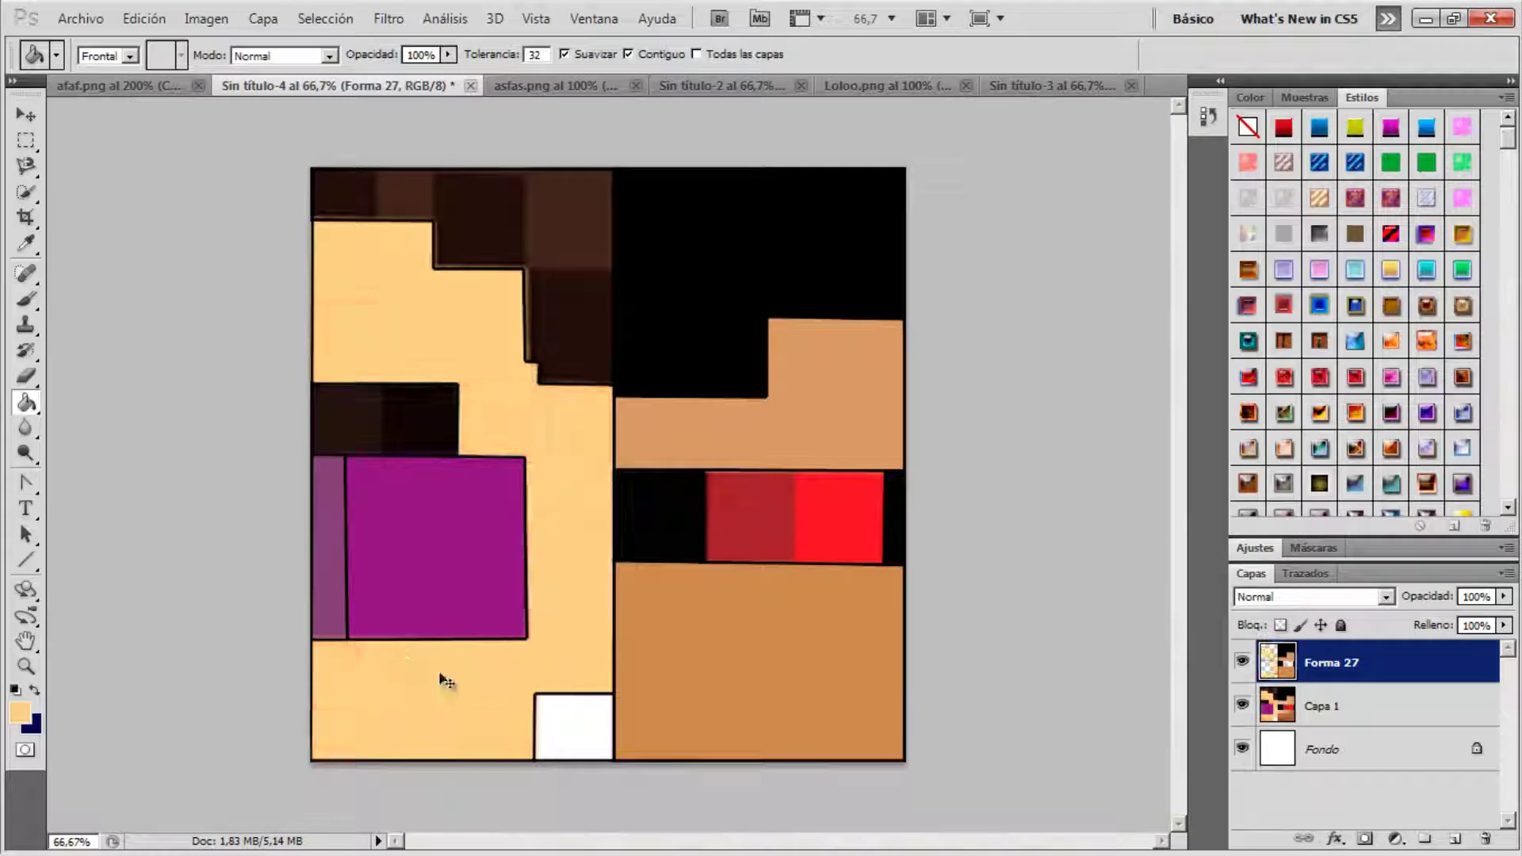
pyautogui.hotkey('ctrl', 'z')
pyautogui.press('u')
pyautogui.moveTo(535, 617); pyautogui.dragTo(535, 460)
pyautogui.hotkey('ctrl', 'z')
pyautogui.keyDown('shift'); pyautogui.click(1364, 708); pyautogui.keyUp('shift')
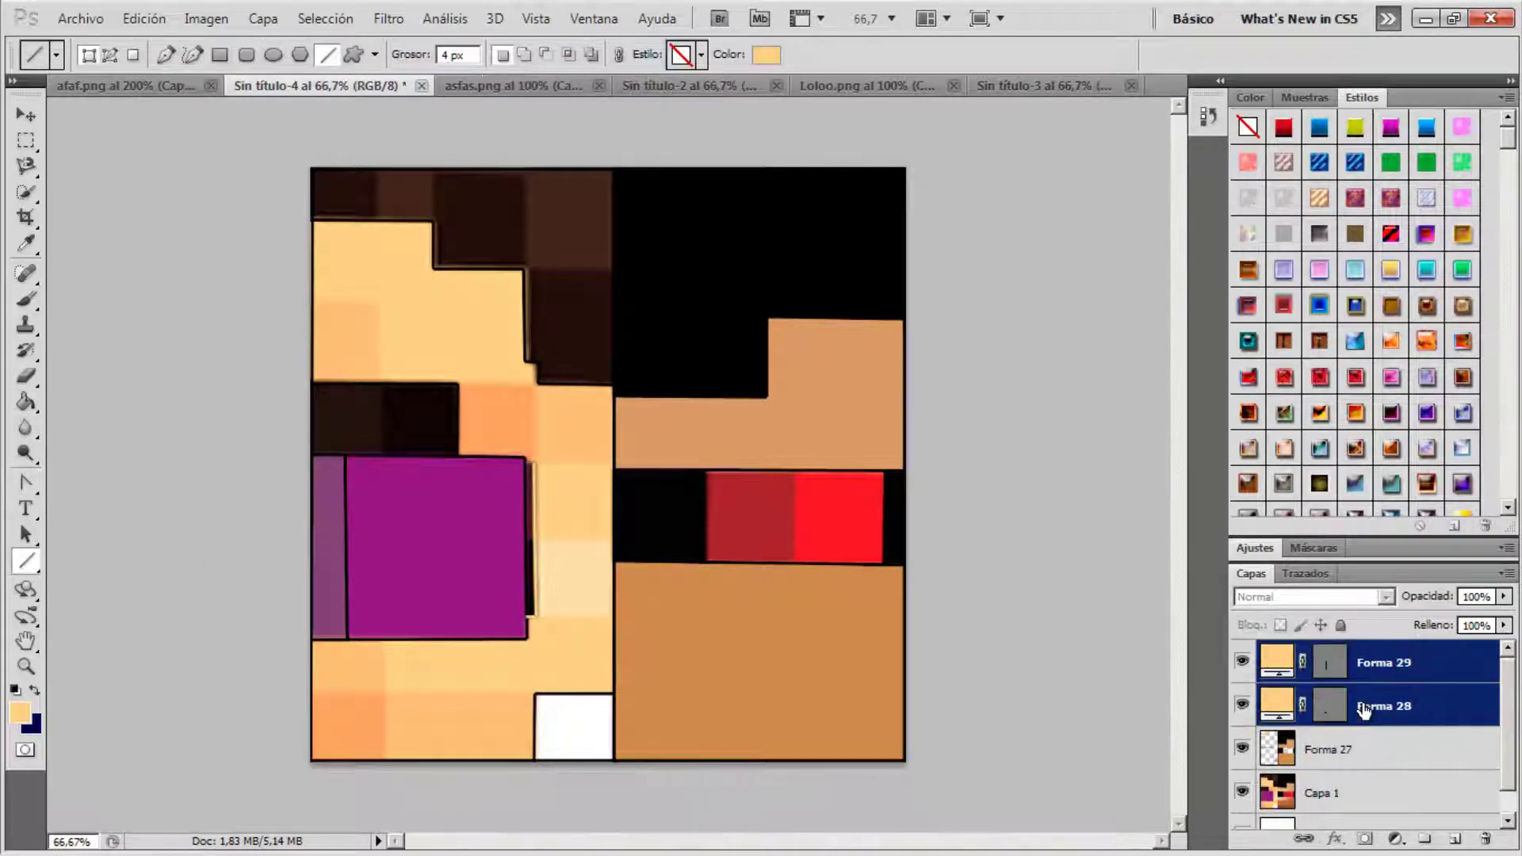
pyautogui.click(1285, 708)
pyautogui.keyDown('shift'); pyautogui.click(1379, 676); pyautogui.keyUp('shift')
pyautogui.press('Delete')
# Set the foreground color to black and outline the narrow shadow strip along the purple lens's right side
pyautogui.click(21, 714)
pyautogui.moveTo(602, 421); pyautogui.dragTo(461, 482)
pyautogui.click(942, 188)
pyautogui.moveTo(528, 617); pyautogui.dragTo(537, 618)
pyautogui.moveTo(536, 618); pyautogui.dragTo(527, 458)
# Sample the shadow strip's black for filling and merge the new line layers with Forma 27
pyautogui.press('i')
pyautogui.click(531, 553)
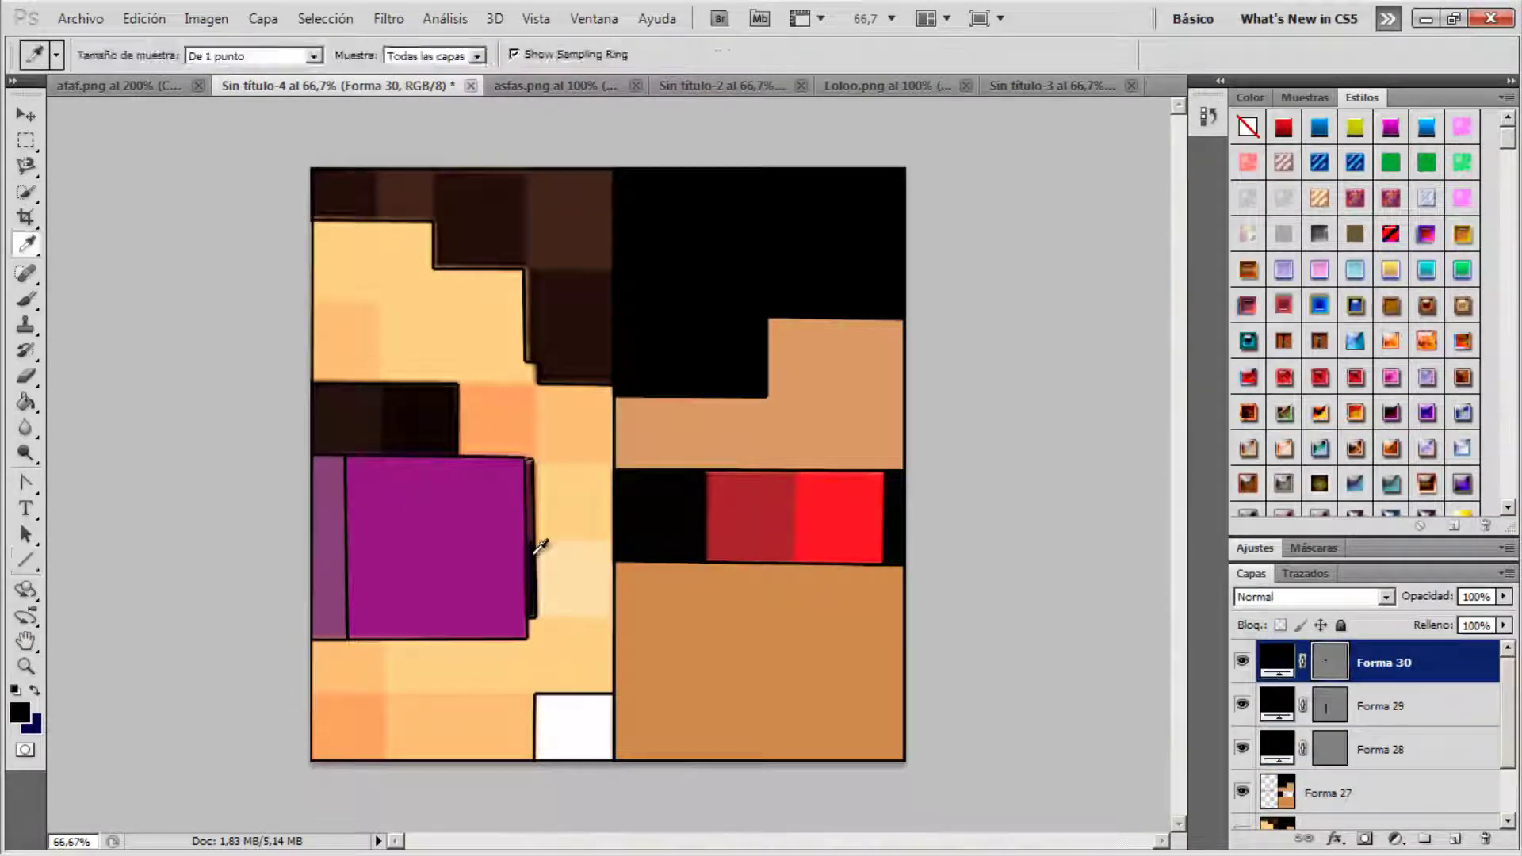
pyautogui.press('g')
pyautogui.keyDown('shift'); pyautogui.click(1348, 793); pyautogui.keyUp('shift')
pyautogui.hotkey('ctrl', 'e')
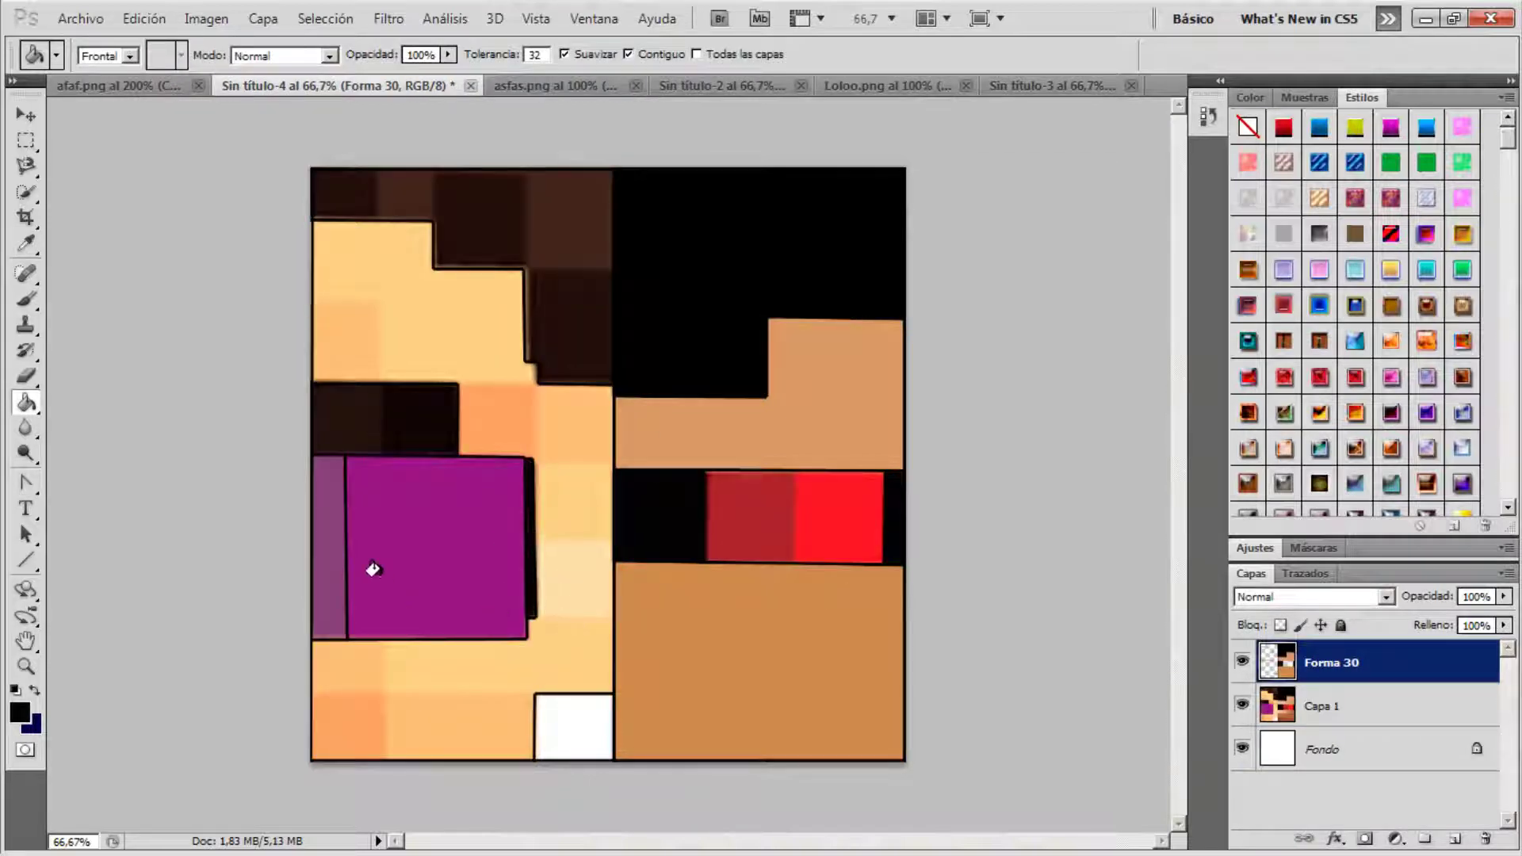
# Fill the white square at the mouth with its own sampled white
pyautogui.press('i')
pyautogui.click(574, 709)
pyautogui.press('g')
pyautogui.click(564, 713)
pyautogui.press('i')
pyautogui.click(505, 398)
pyautogui.press('g')
pyautogui.click(503, 398)
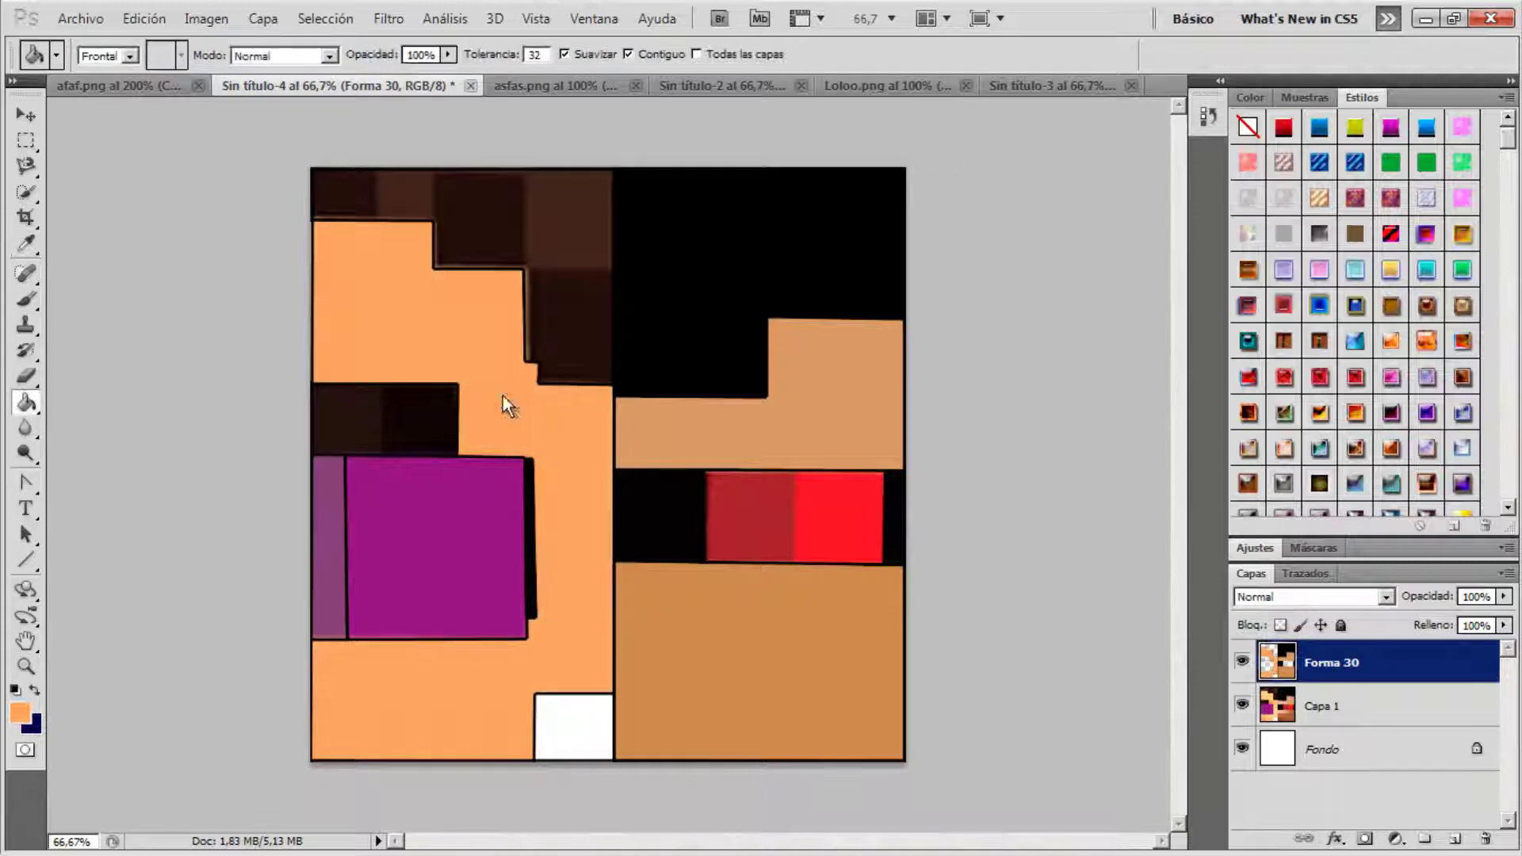
pyautogui.hotkey('ctrl', 'z')
# Fill the left half face's skin with the light orange sampled just below the hair beside the center line
pyautogui.press('i')
pyautogui.click(576, 407)
pyautogui.press('g')
pyautogui.click(550, 419)
# Fill the eyebrow block with the near-black color sampled from its right part
pyautogui.press('i')
pyautogui.click(418, 416)
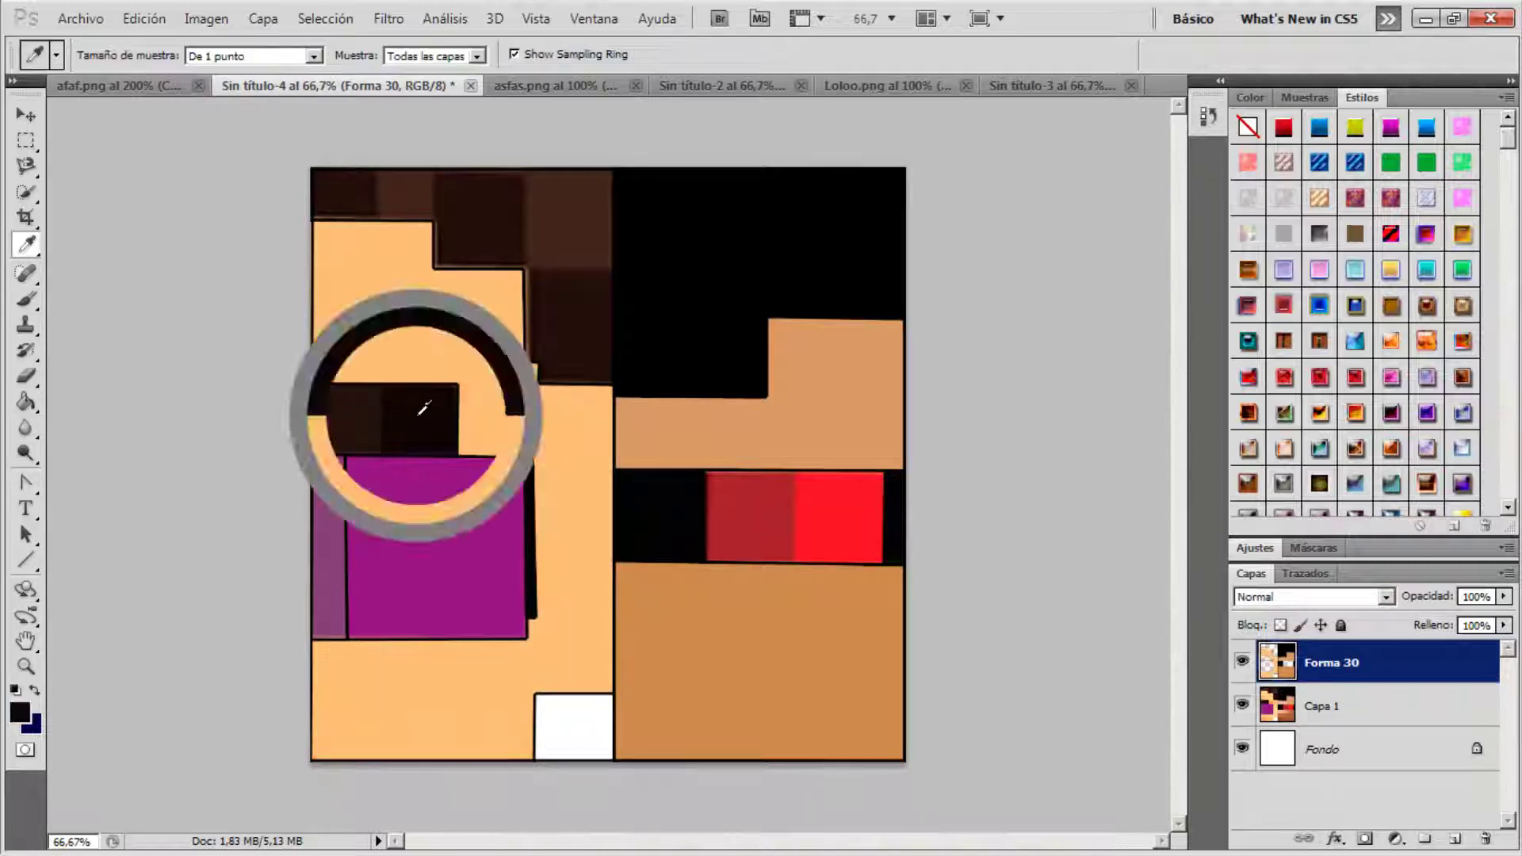
pyautogui.press('g')
pyautogui.click(420, 415)
pyautogui.press('i')
pyautogui.click(544, 231)
pyautogui.press('g')
pyautogui.click(545, 233)
pyautogui.hotkey('ctrl', 'z')
# Fill the left half's hair with the dark brown sampled from its darker pixels
pyautogui.press('i')
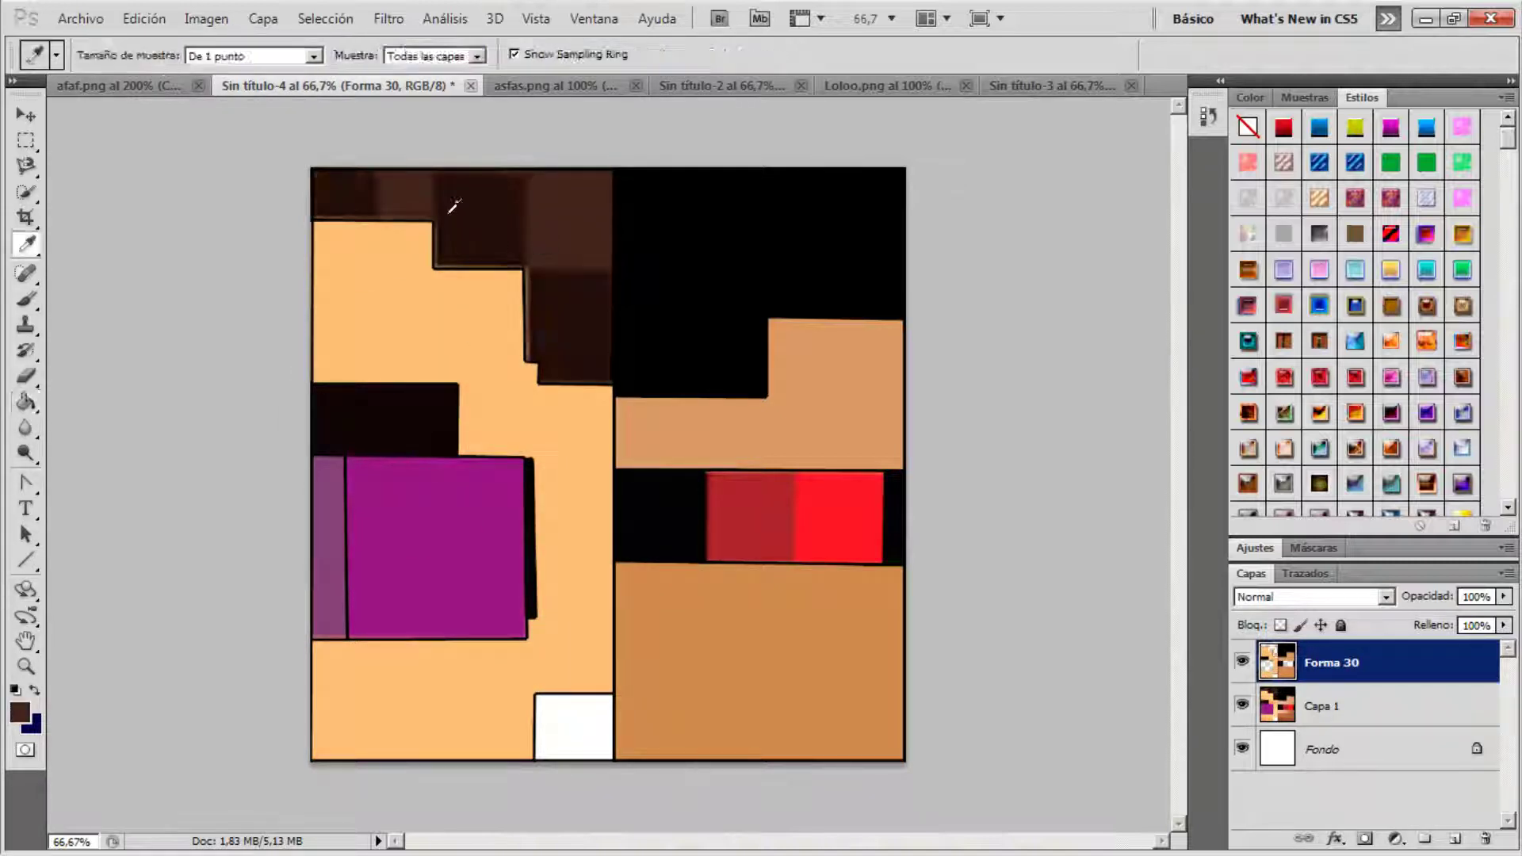
pyautogui.click(454, 206)
pyautogui.press('g')
pyautogui.click(519, 217)
# Prepare the soft Brush for shading with foreground color 000000 and a size of 20 px
pyautogui.press('b')
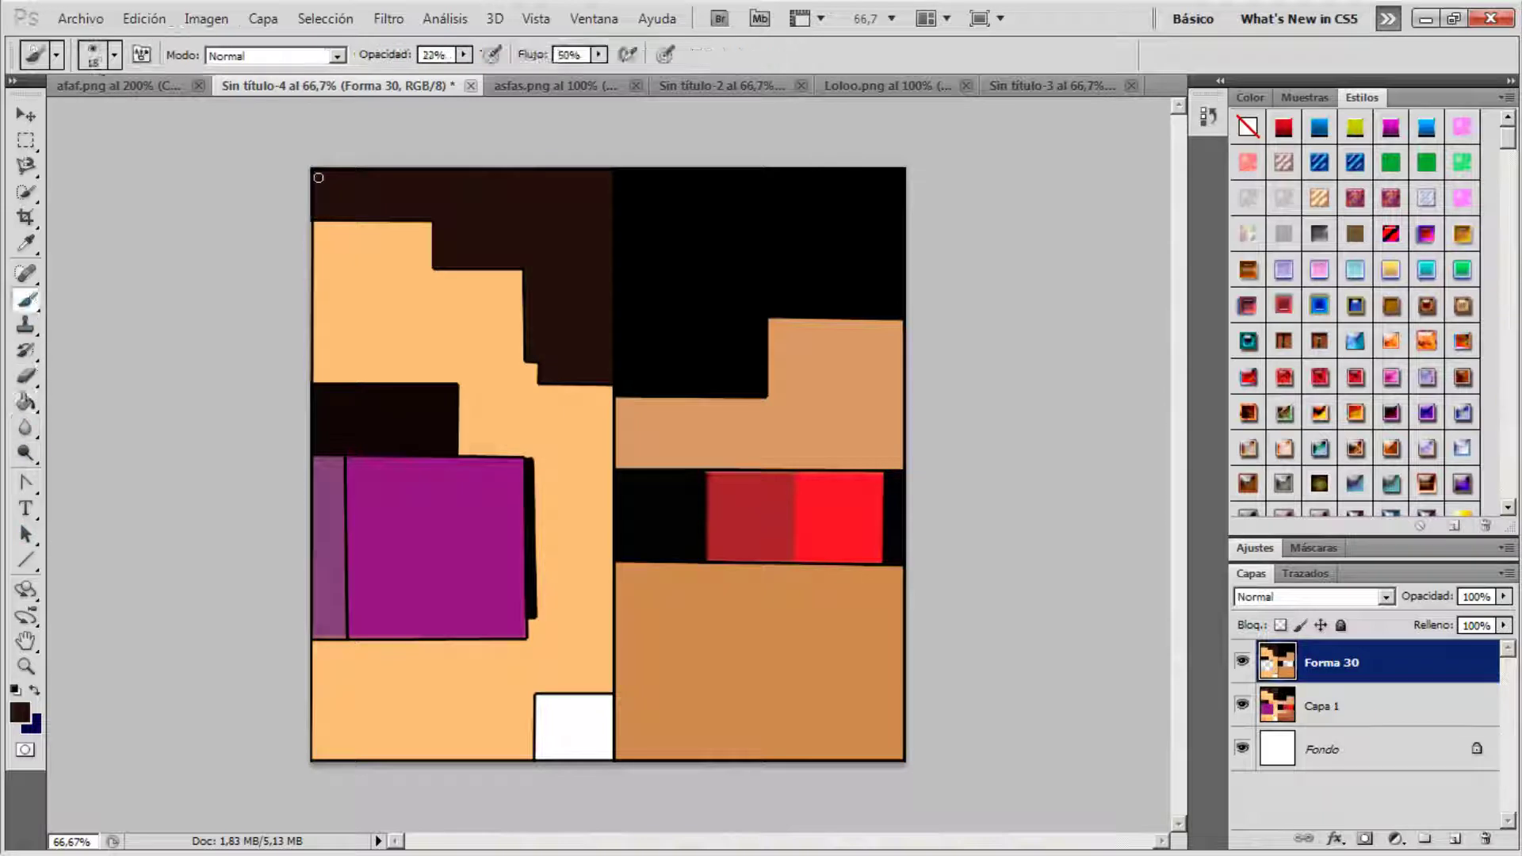
pyautogui.click(20, 713)
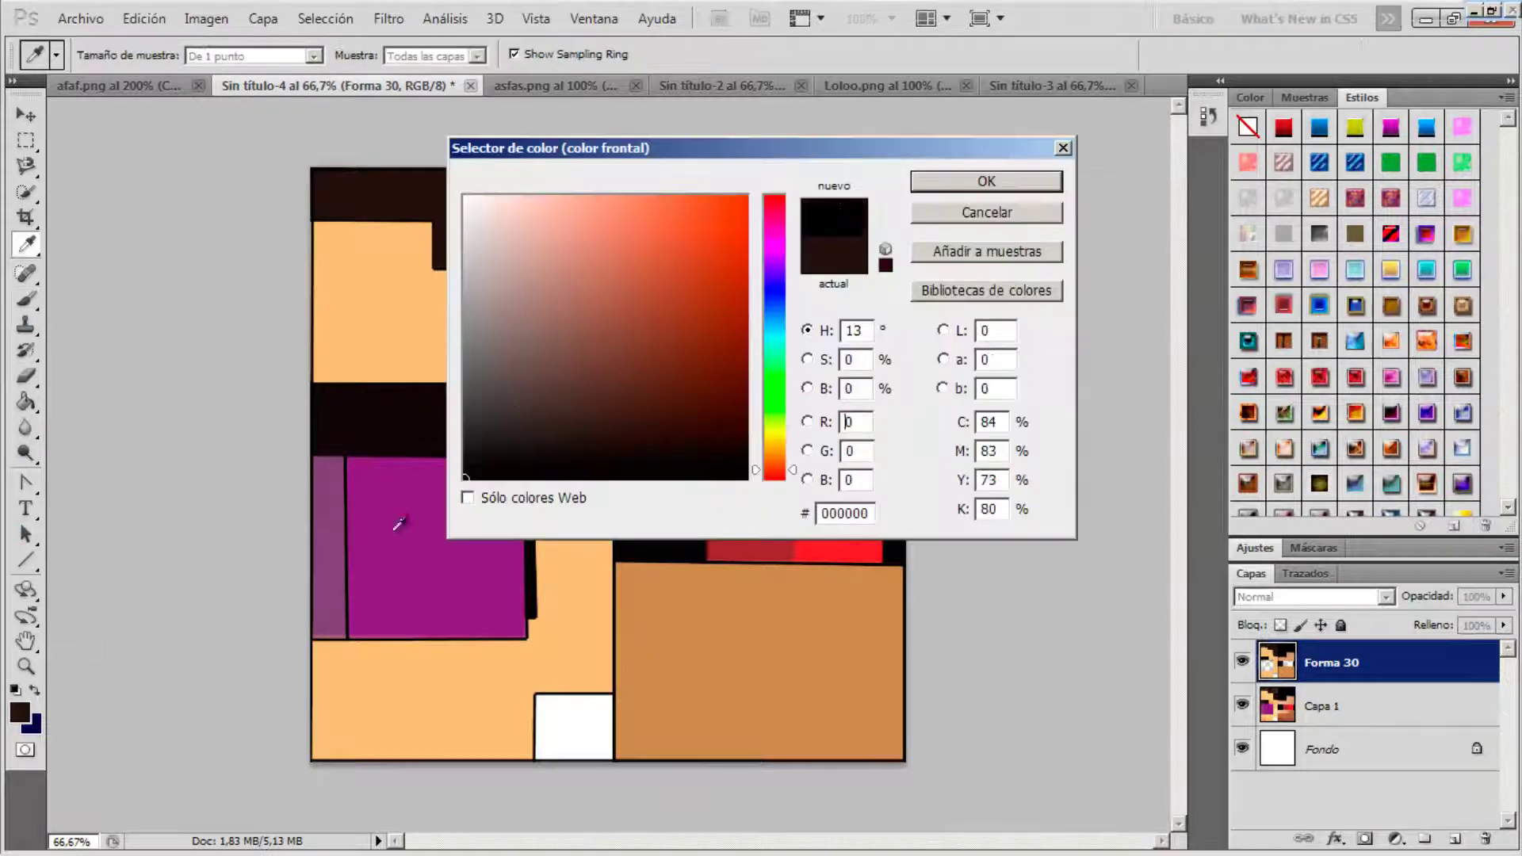
pyautogui.click(985, 180)
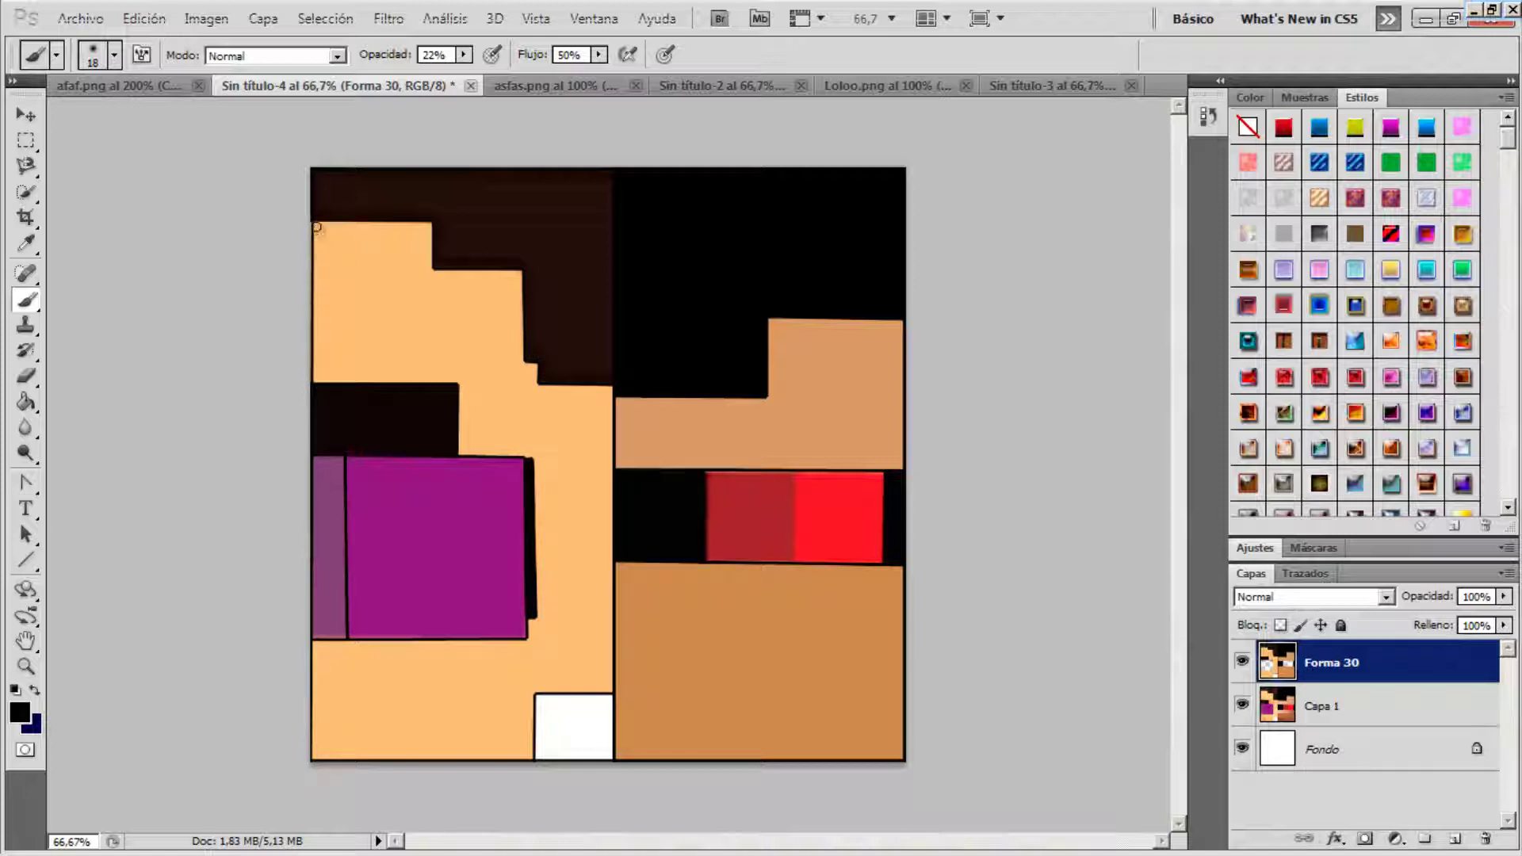
pyautogui.click(114, 56)
pyautogui.moveTo(78, 100); pyautogui.dragTo(81, 101)
pyautogui.click(526, 423)
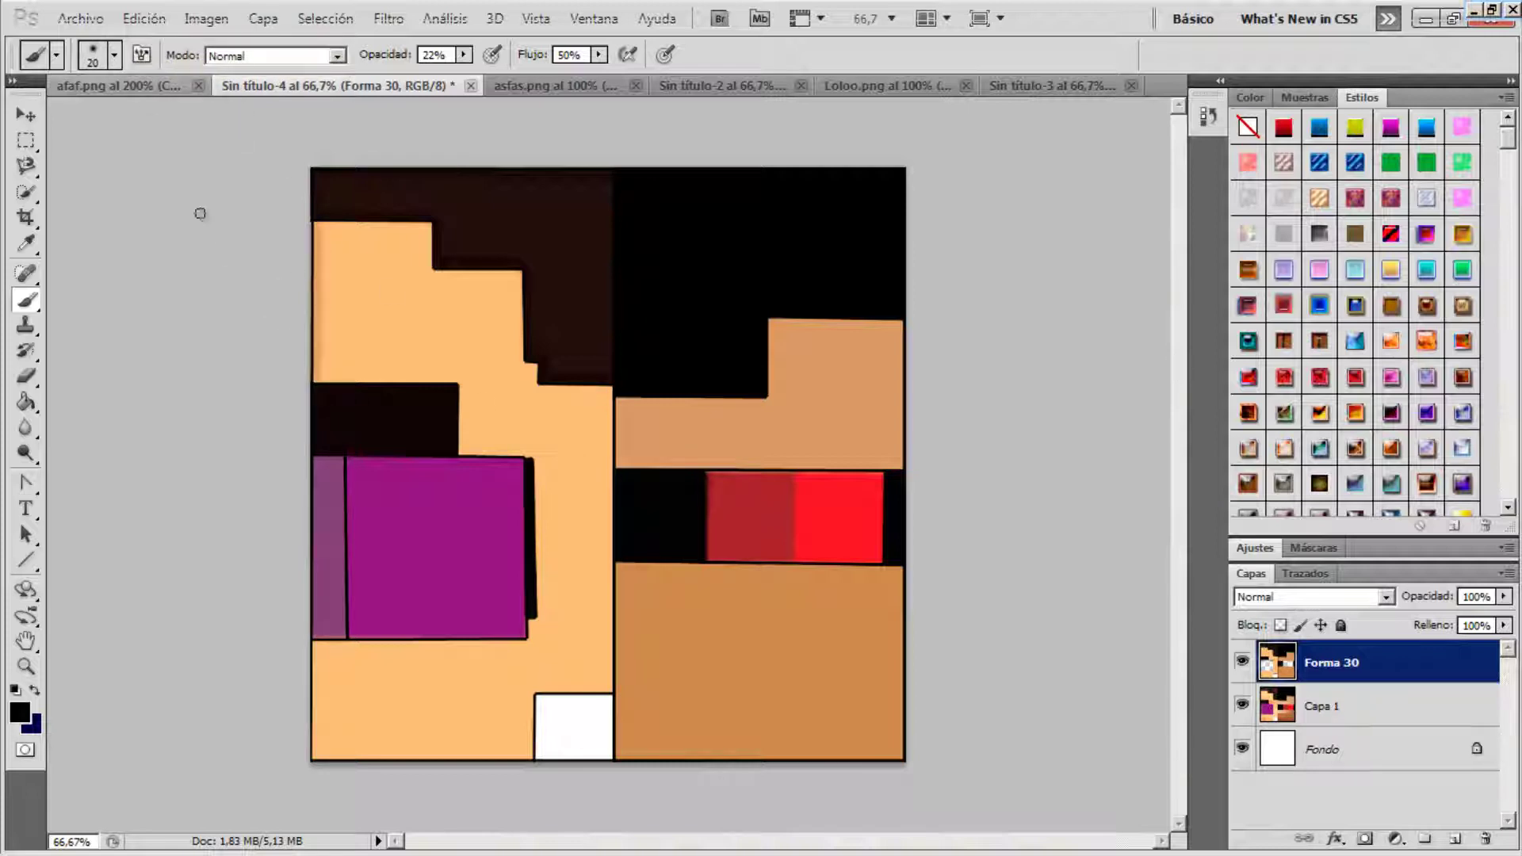
pyautogui.moveTo(318, 636)
pyautogui.mouseDown()
pyautogui.moveTo(338, 609)
pyautogui.moveTo(347, 460)
pyautogui.mouseUp()
pyautogui.moveTo(341, 518); pyautogui.dragTo(342, 459)
pyautogui.hotkey('ctrl', 'z')
# Fill the purple lens areas with the flat purples sampled from them
pyautogui.press('i')
pyautogui.click(337, 547)
pyautogui.press('u')
pyautogui.press('i')
pyautogui.click(440, 553)
pyautogui.press('g')
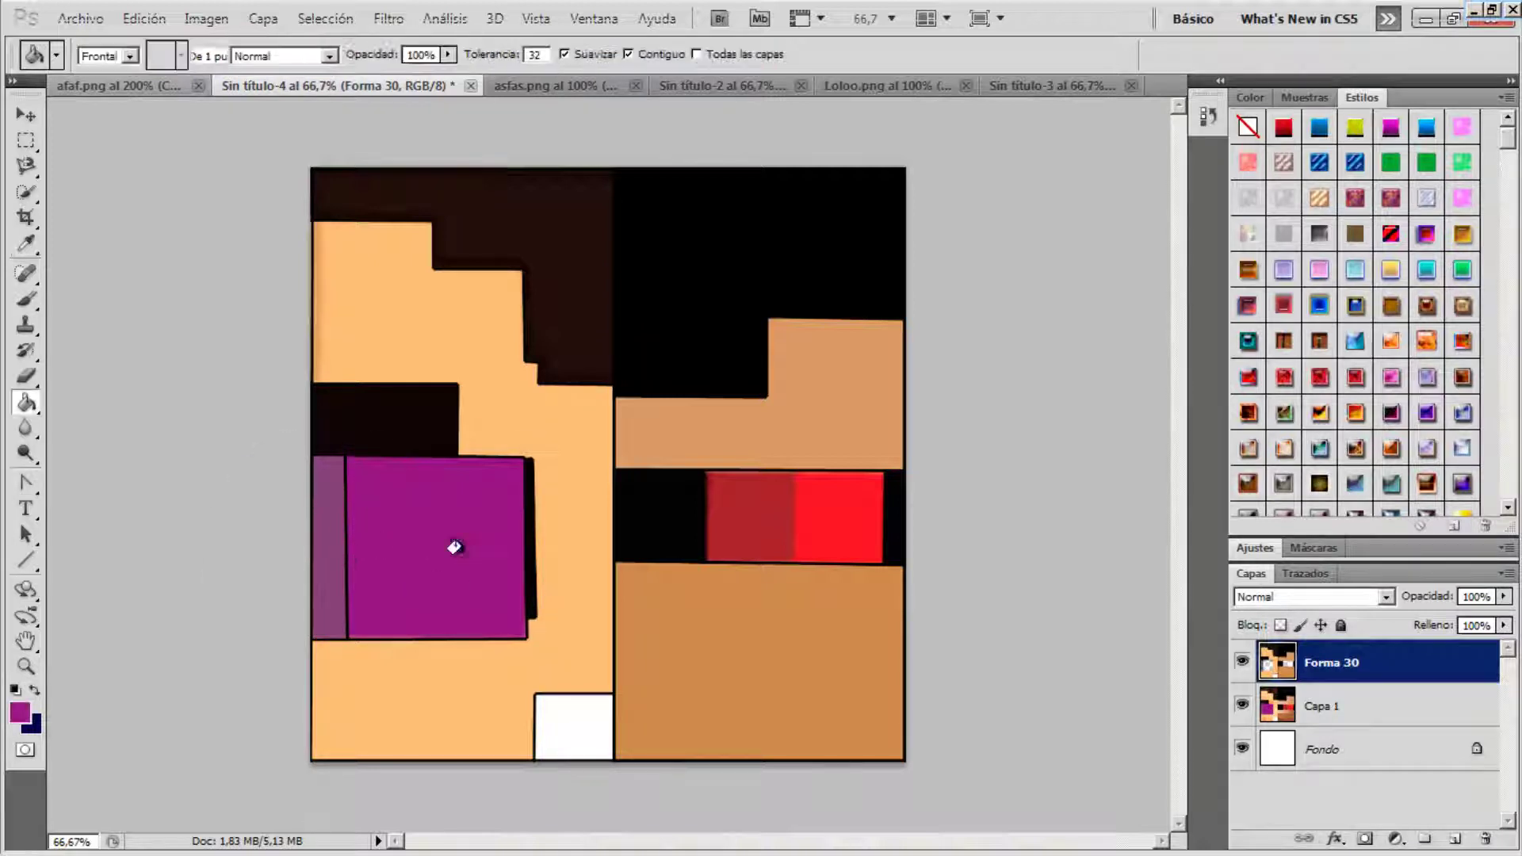
pyautogui.click(454, 547)
# Set the foreground color back to black (000000) and brush soft shading along the edges of the purple lens
pyautogui.click(30, 301)
pyautogui.click(21, 712)
pyautogui.click(466, 479)
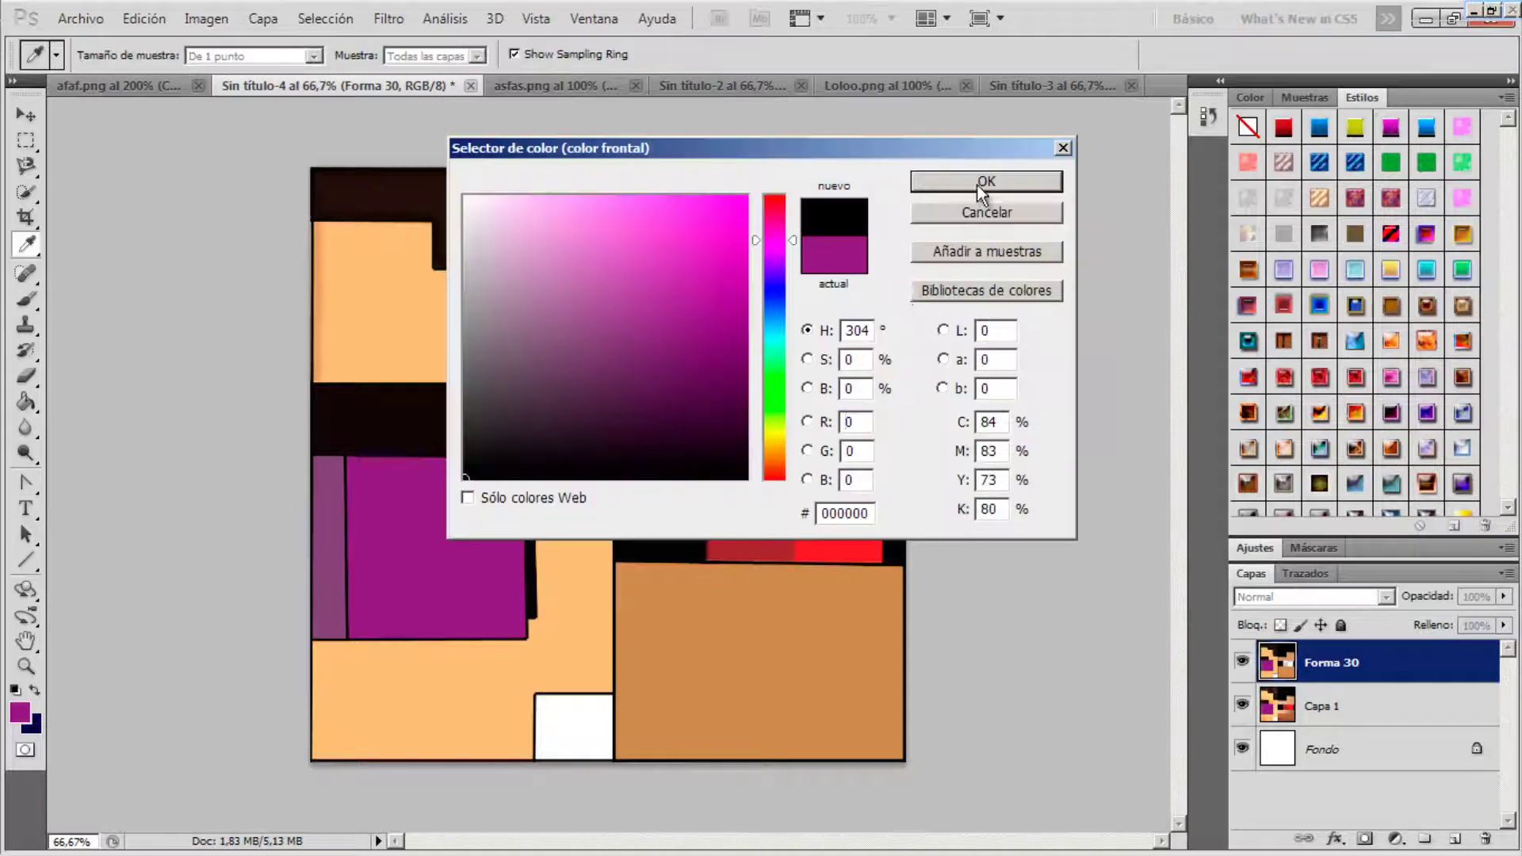
pyautogui.click(984, 184)
pyautogui.press('b')
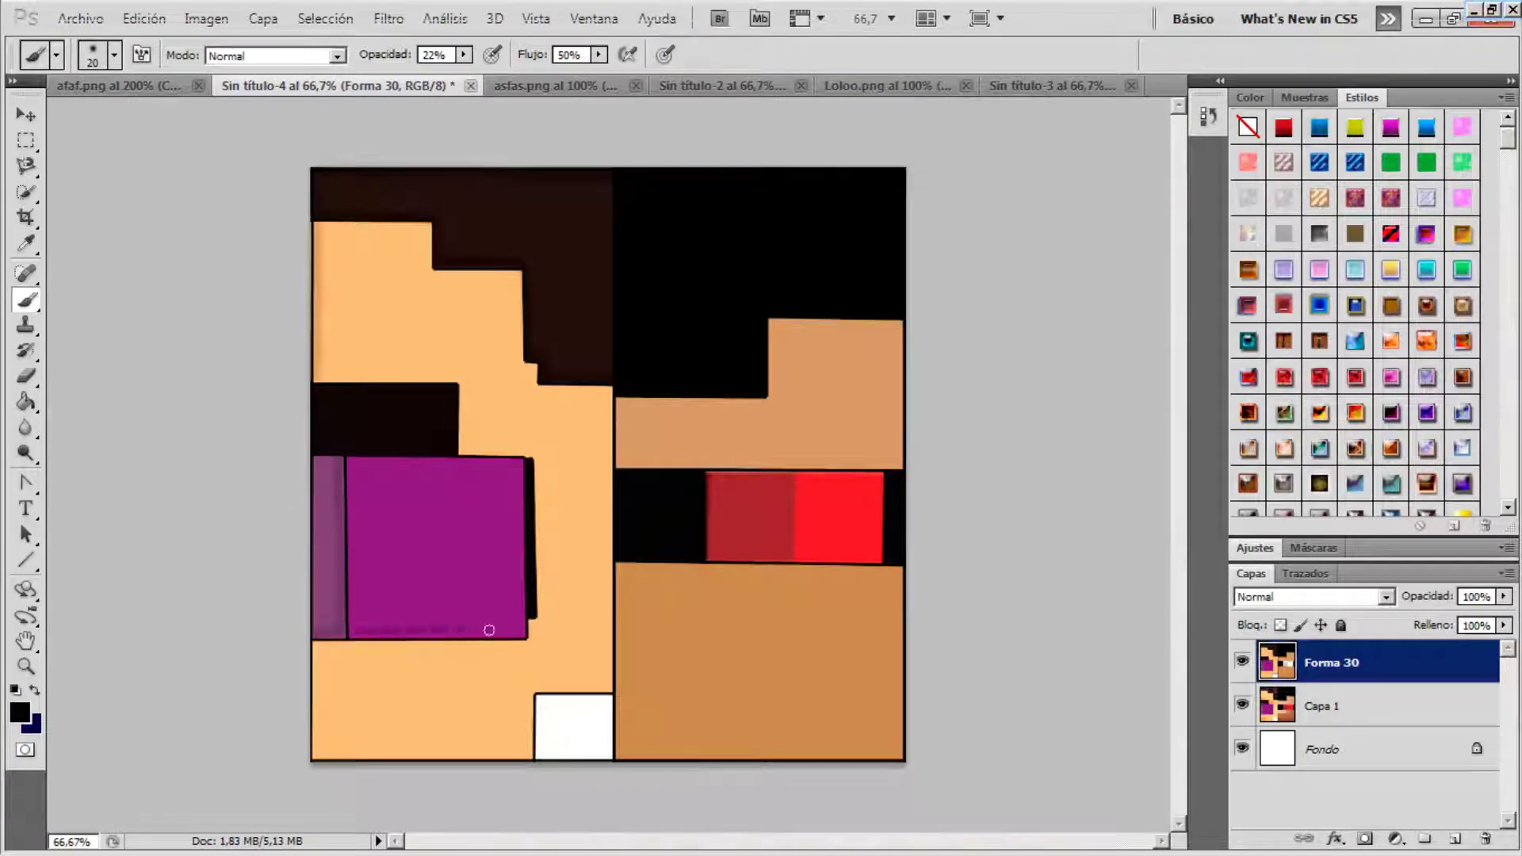
pyautogui.hotkey('ctrl', 'z')
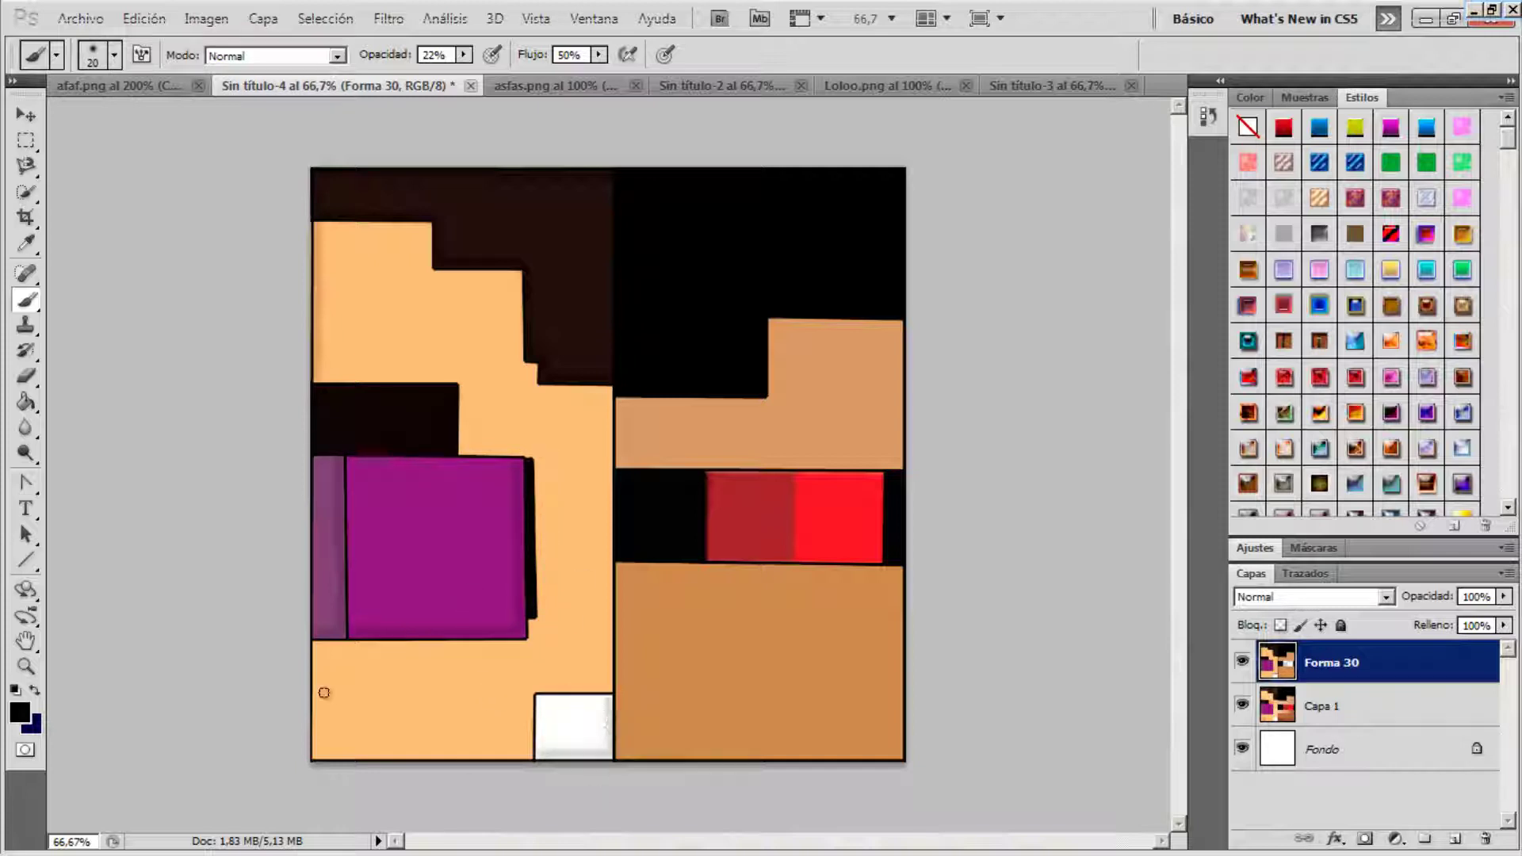
# Set the brush size to 22 px and shade the lower edges of both half faces in soft black
pyautogui.click(114, 55)
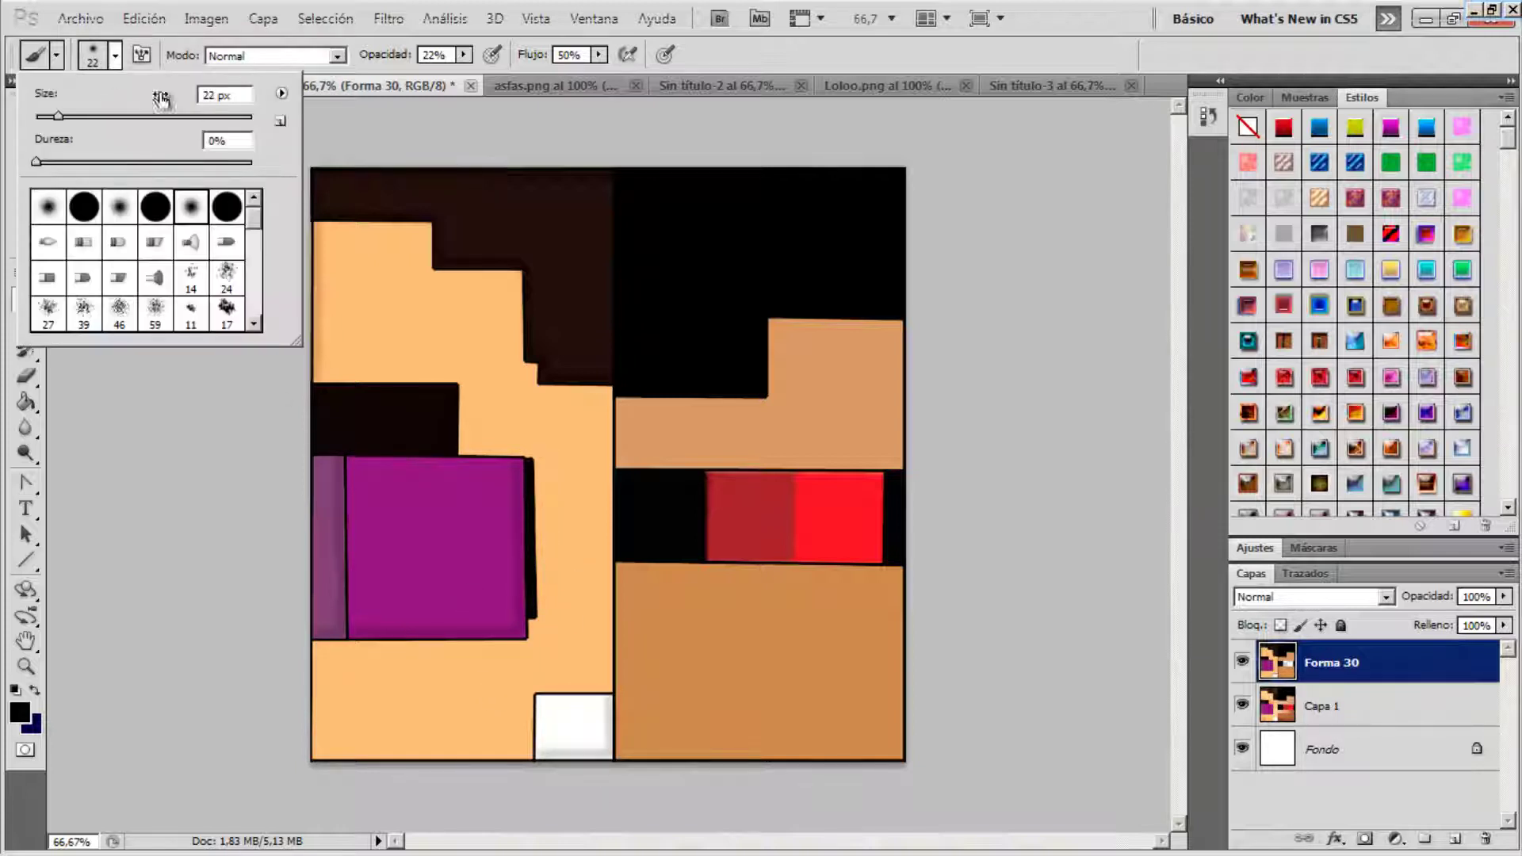
pyautogui.press('Return')
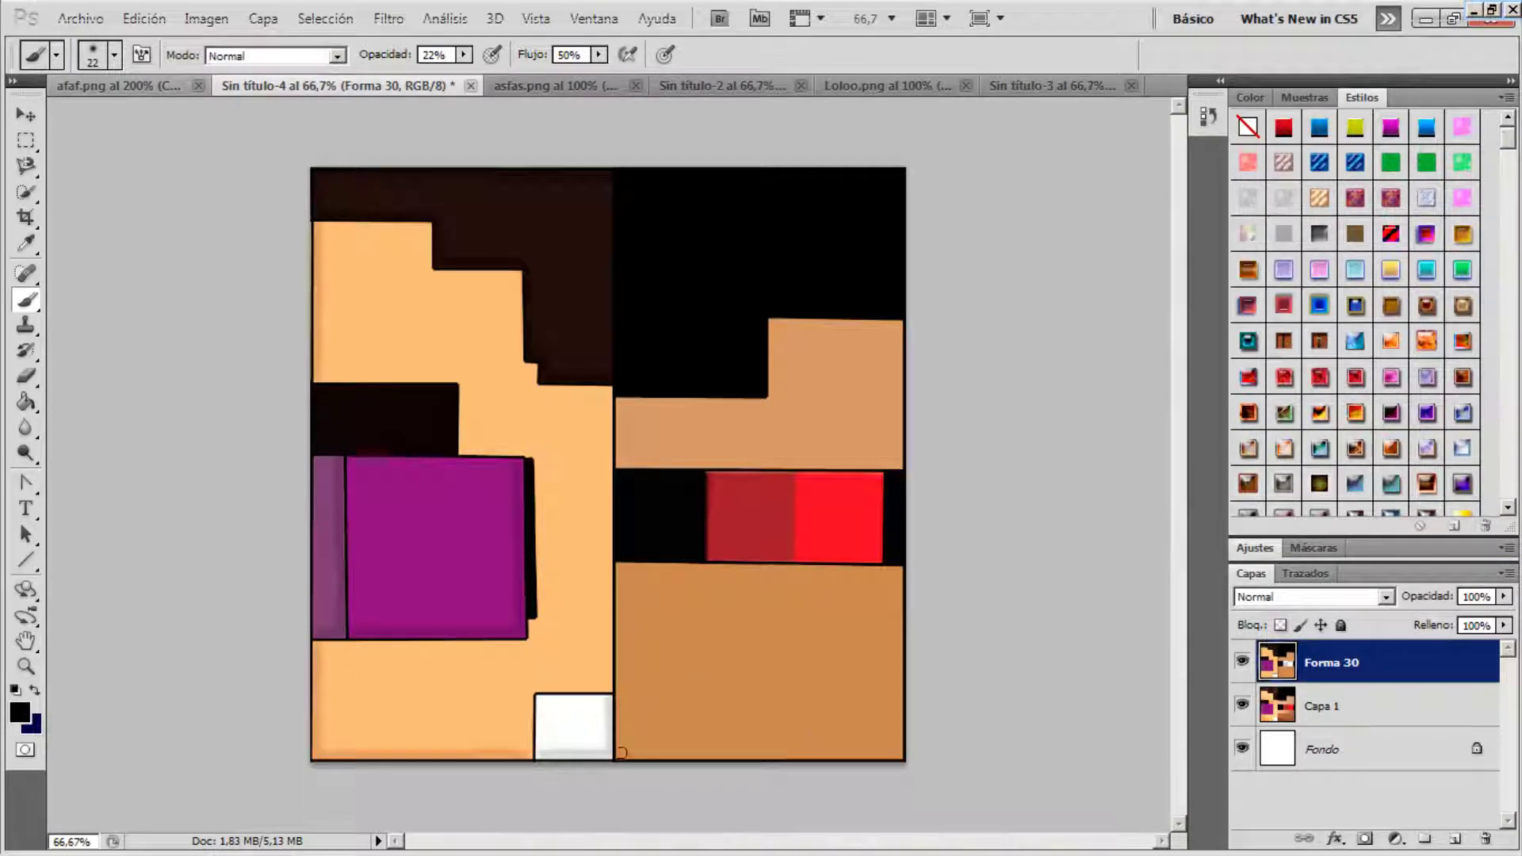
pyautogui.moveTo(665, 754); pyautogui.dragTo(890, 755)
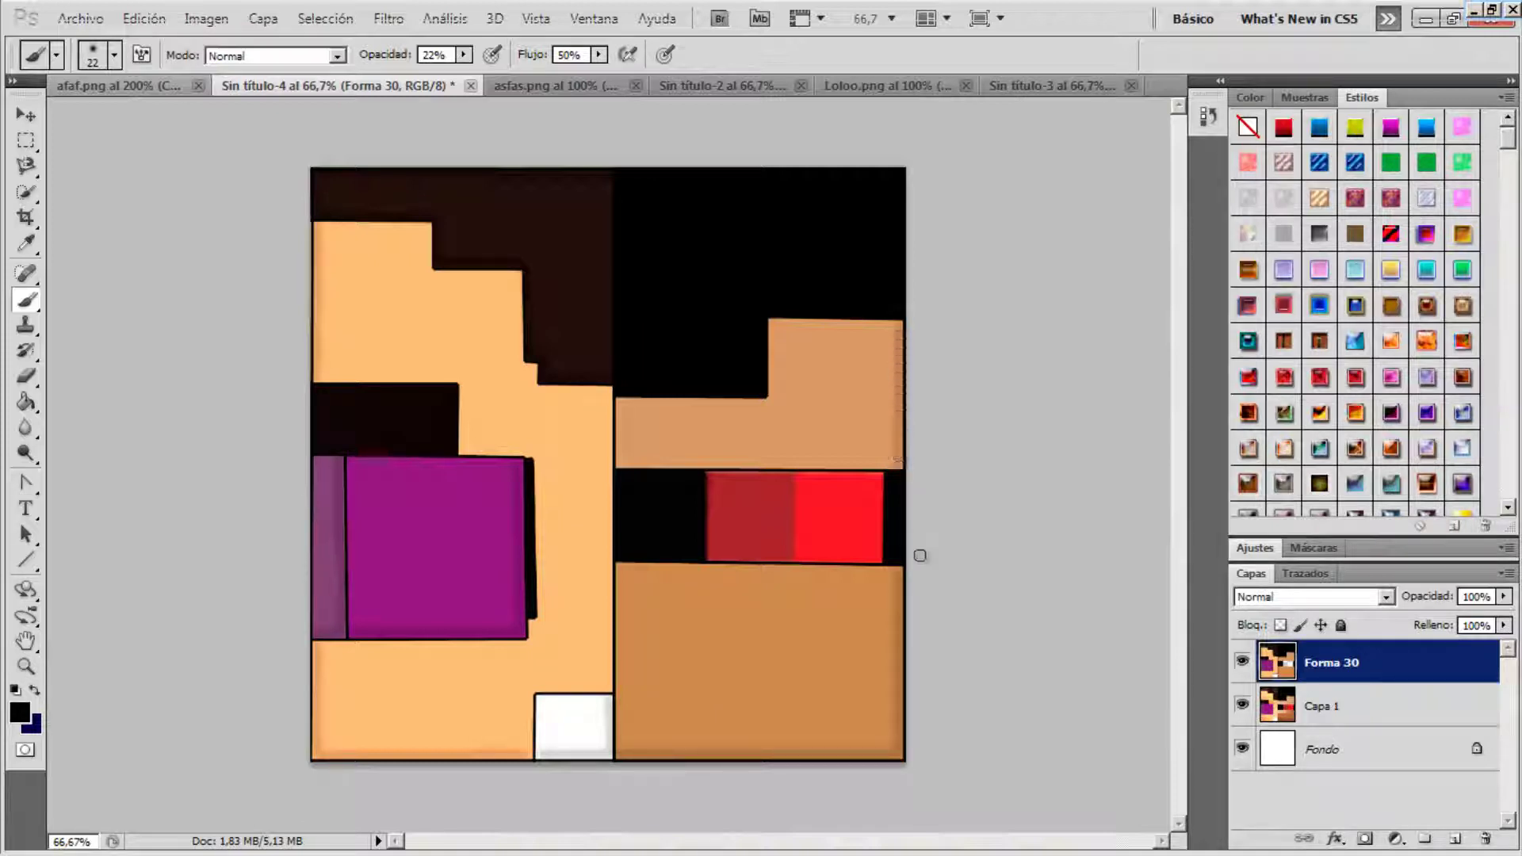
# Draw a dark red 4 px line between the two red squares in their sampled color and merge it into the outline layer
pyautogui.click(26, 562)
pyautogui.click(26, 243)
pyautogui.click(753, 519)
pyautogui.click(26, 402)
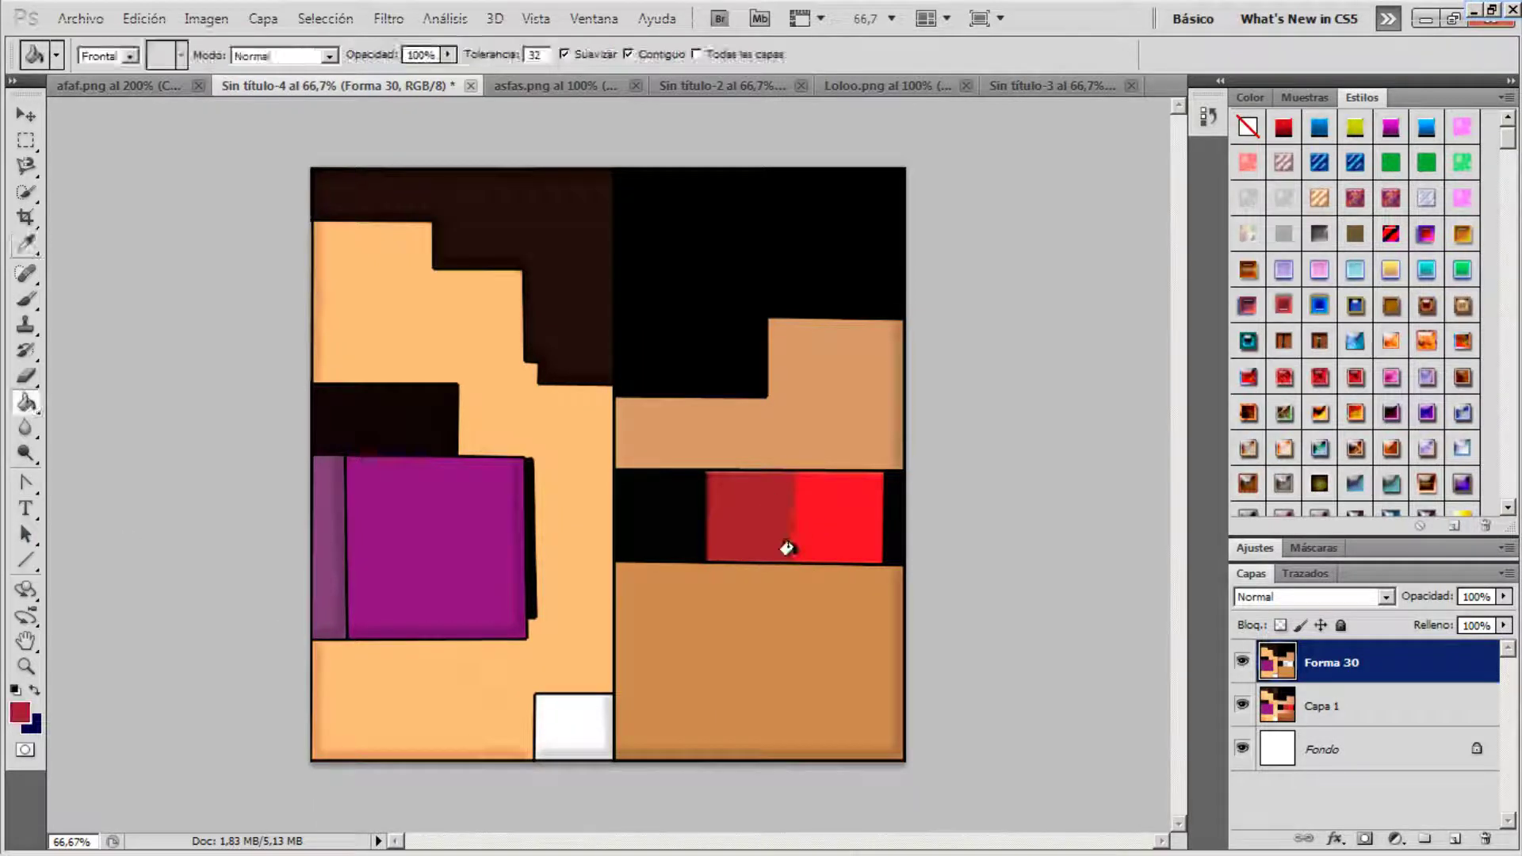
pyautogui.click(27, 561)
pyautogui.moveTo(794, 559); pyautogui.dragTo(793, 471)
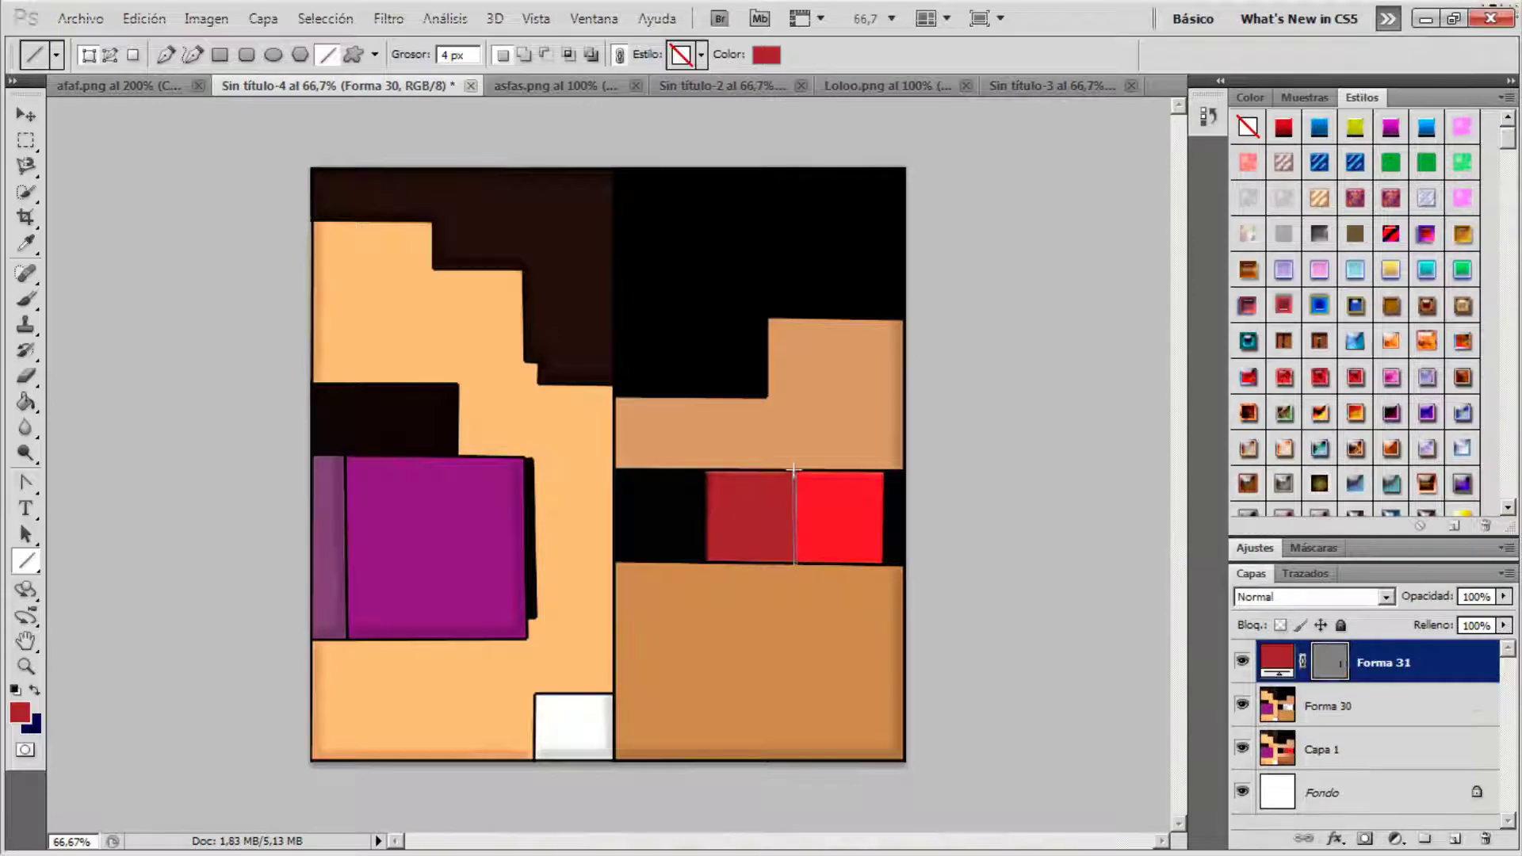
pyautogui.keyDown('shift'); pyautogui.click(1314, 708); pyautogui.keyUp('shift')
pyautogui.hotkey('ctrl', 'e')
pyautogui.press('g')
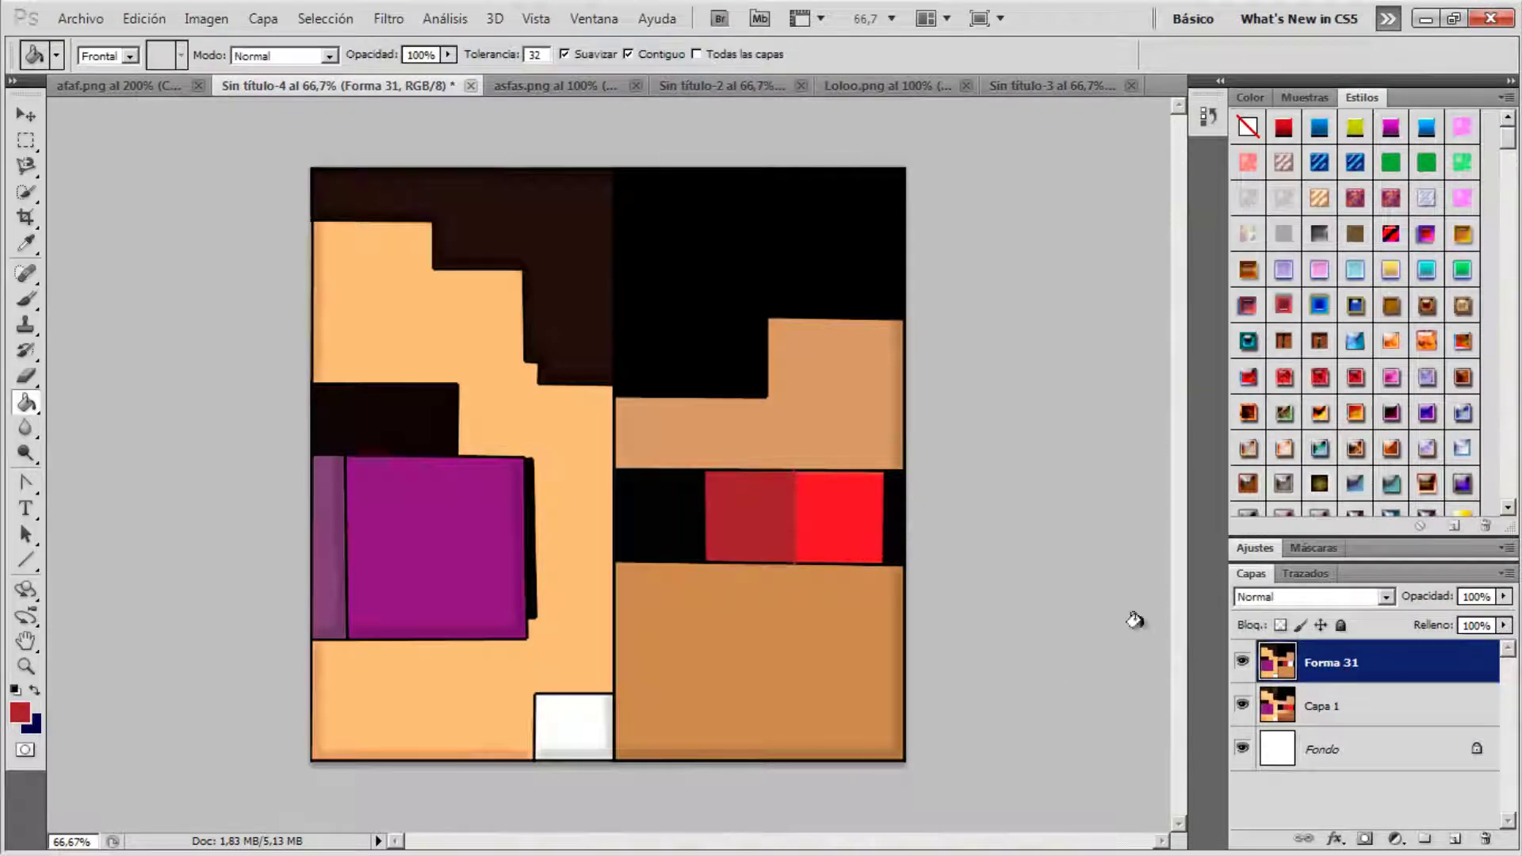
# Set the foreground color back to black and brush soft shading along the edges of the red squares
pyautogui.keyDown('alt'); pyautogui.click(845, 540); pyautogui.keyUp('alt')
pyautogui.click(20, 712)
pyautogui.click(981, 180)
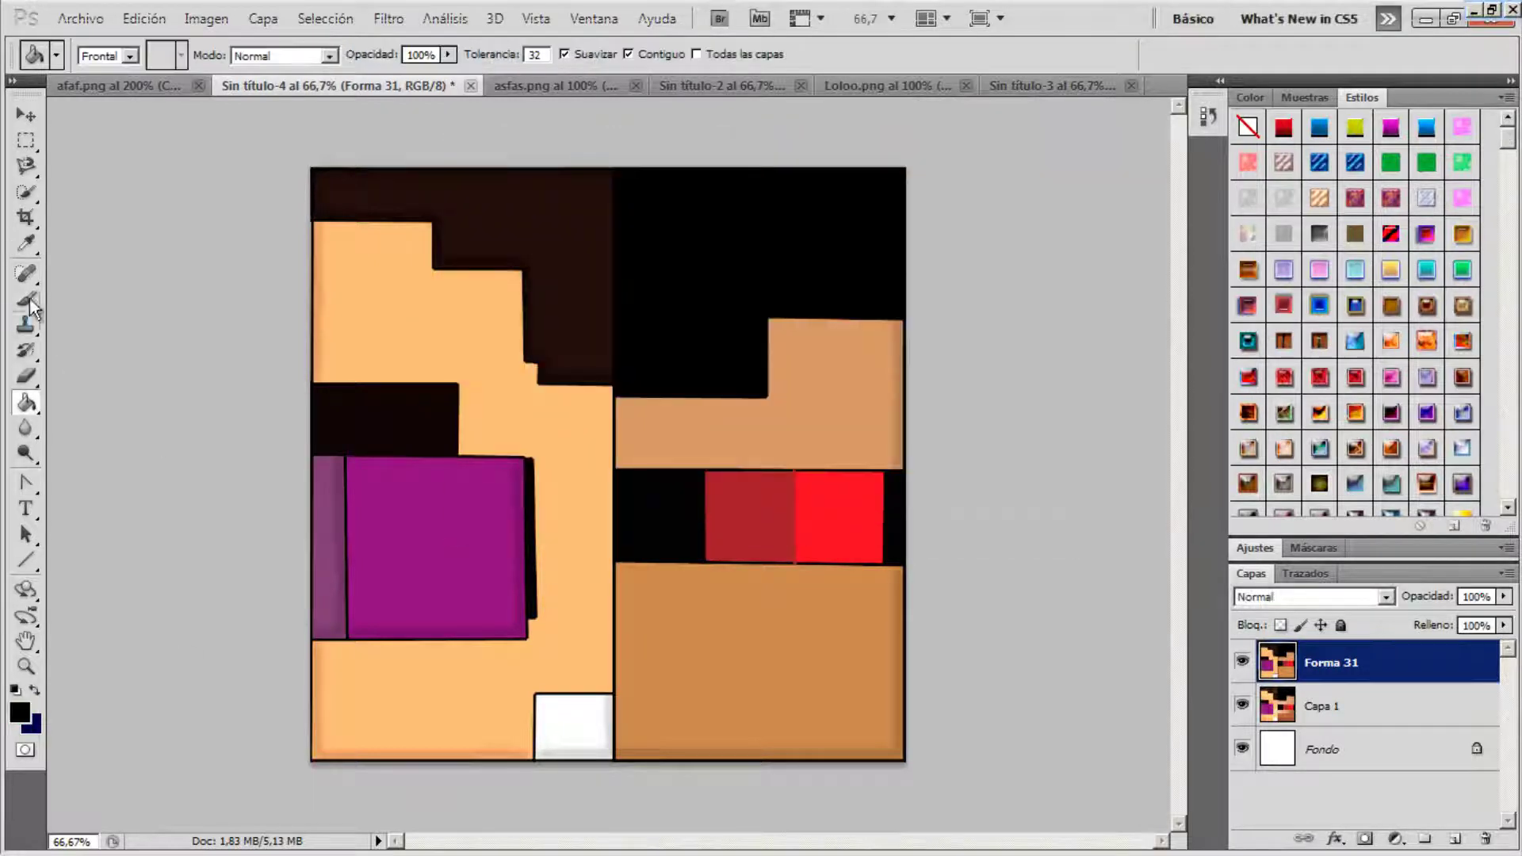
pyautogui.press('b')
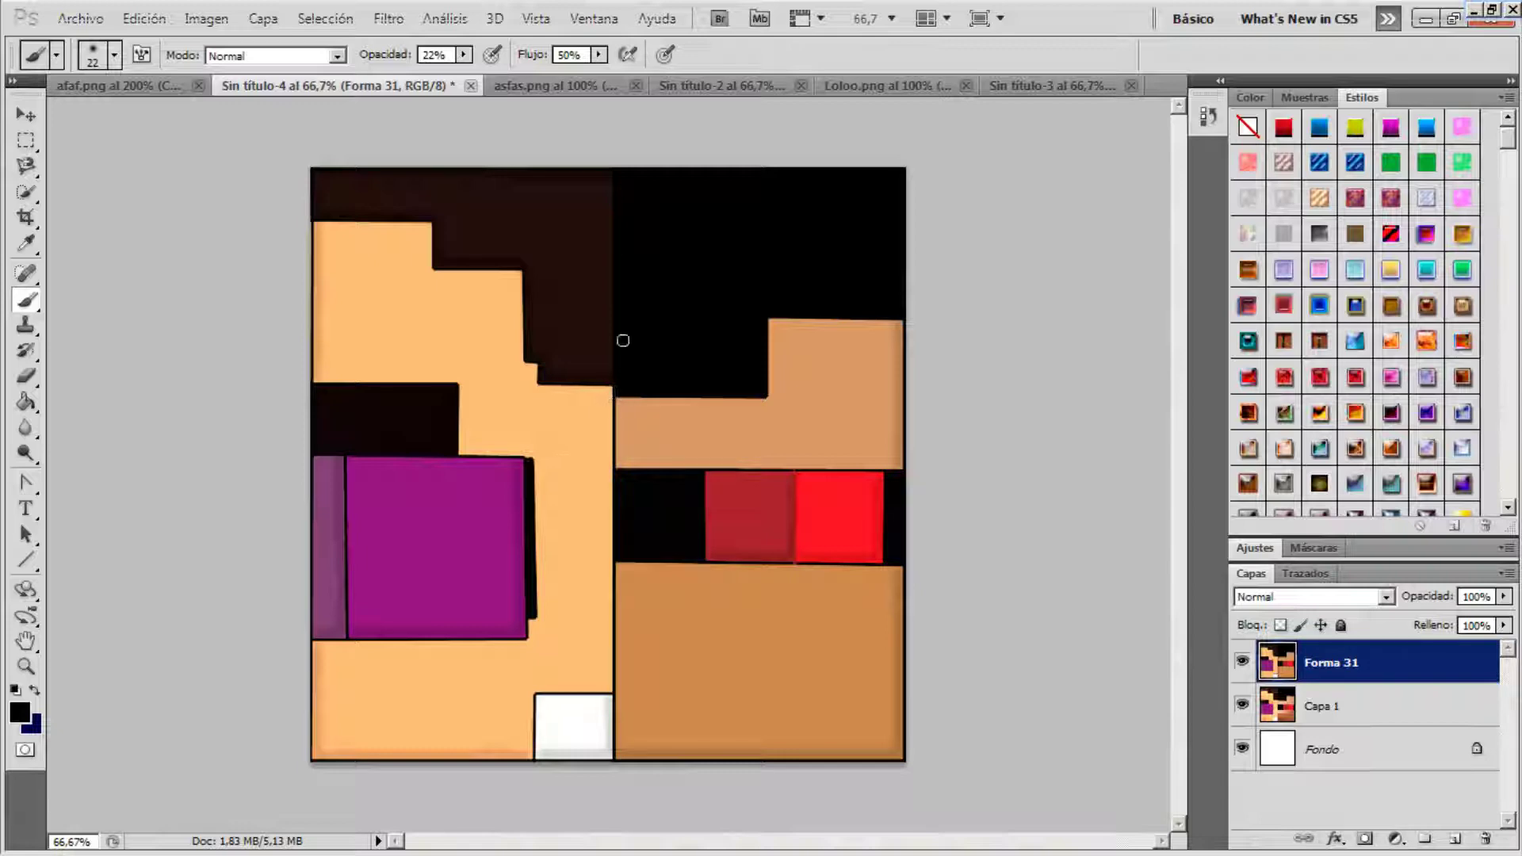
# Close the afaf.png document and bring up asfas.png
pyautogui.click(199, 85)
pyautogui.click(766, 342)
pyautogui.click(399, 88)
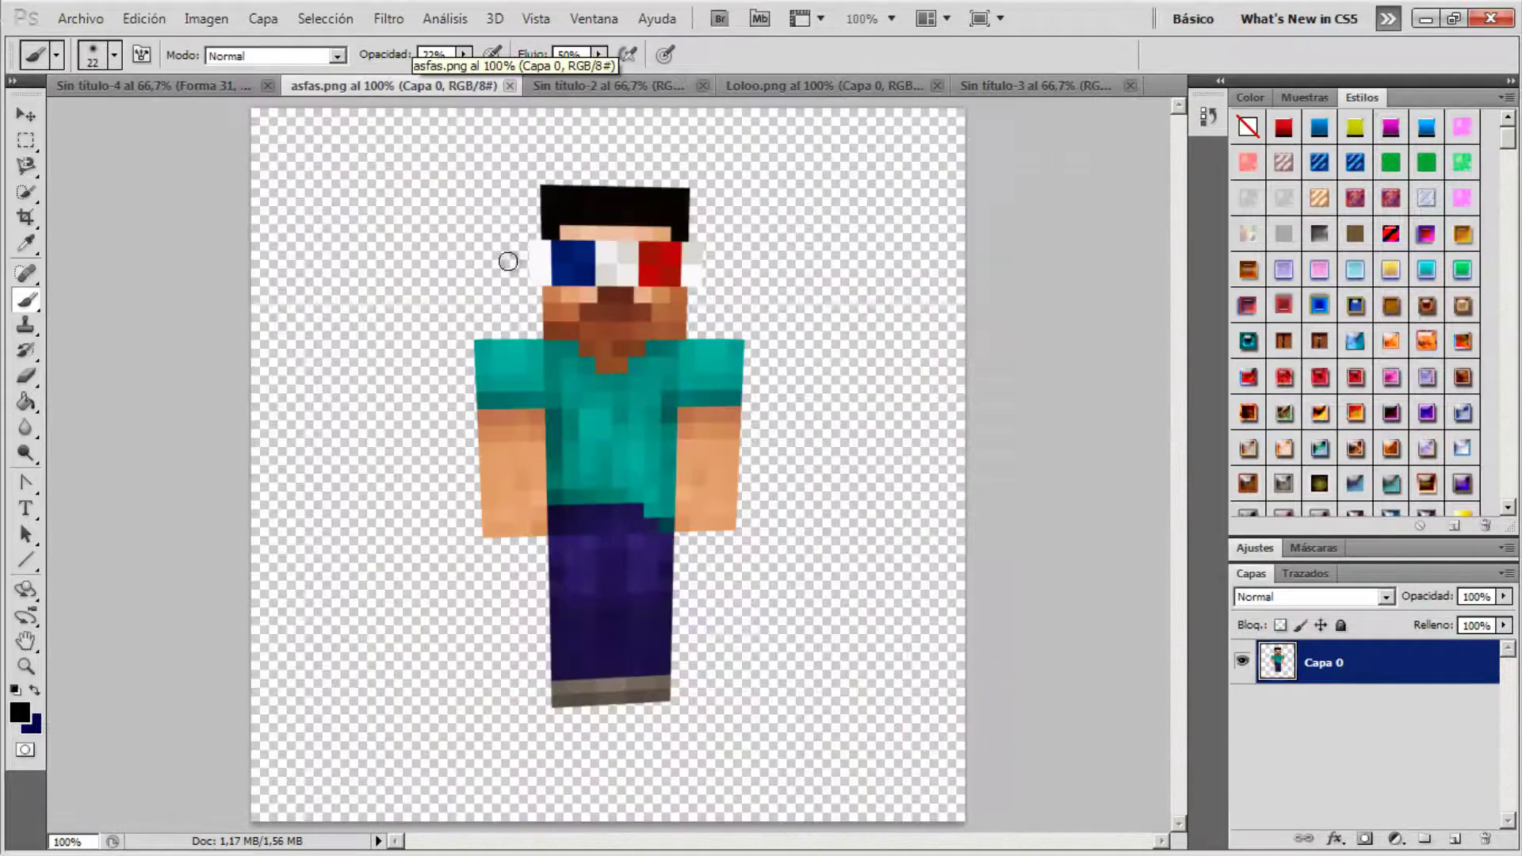
# Copy the character's head from asfas.png into Sin título-2 and stretch it to 625% width and 588.24% height to fill the canvas
pyautogui.press('m')
pyautogui.hotkey('ctrl', '+')
pyautogui.moveTo(480, 517)
pyautogui.mouseDown()
pyautogui.moveTo(767, 211)
pyautogui.moveTo(391, 83)
pyautogui.moveTo(610, 86)
pyautogui.moveTo(565, 400)
pyautogui.moveTo(902, 176)
pyautogui.mouseUp()
pyautogui.hotkey('ctrl', 't')
pyautogui.moveTo(560, 517); pyautogui.dragTo(328, 756)
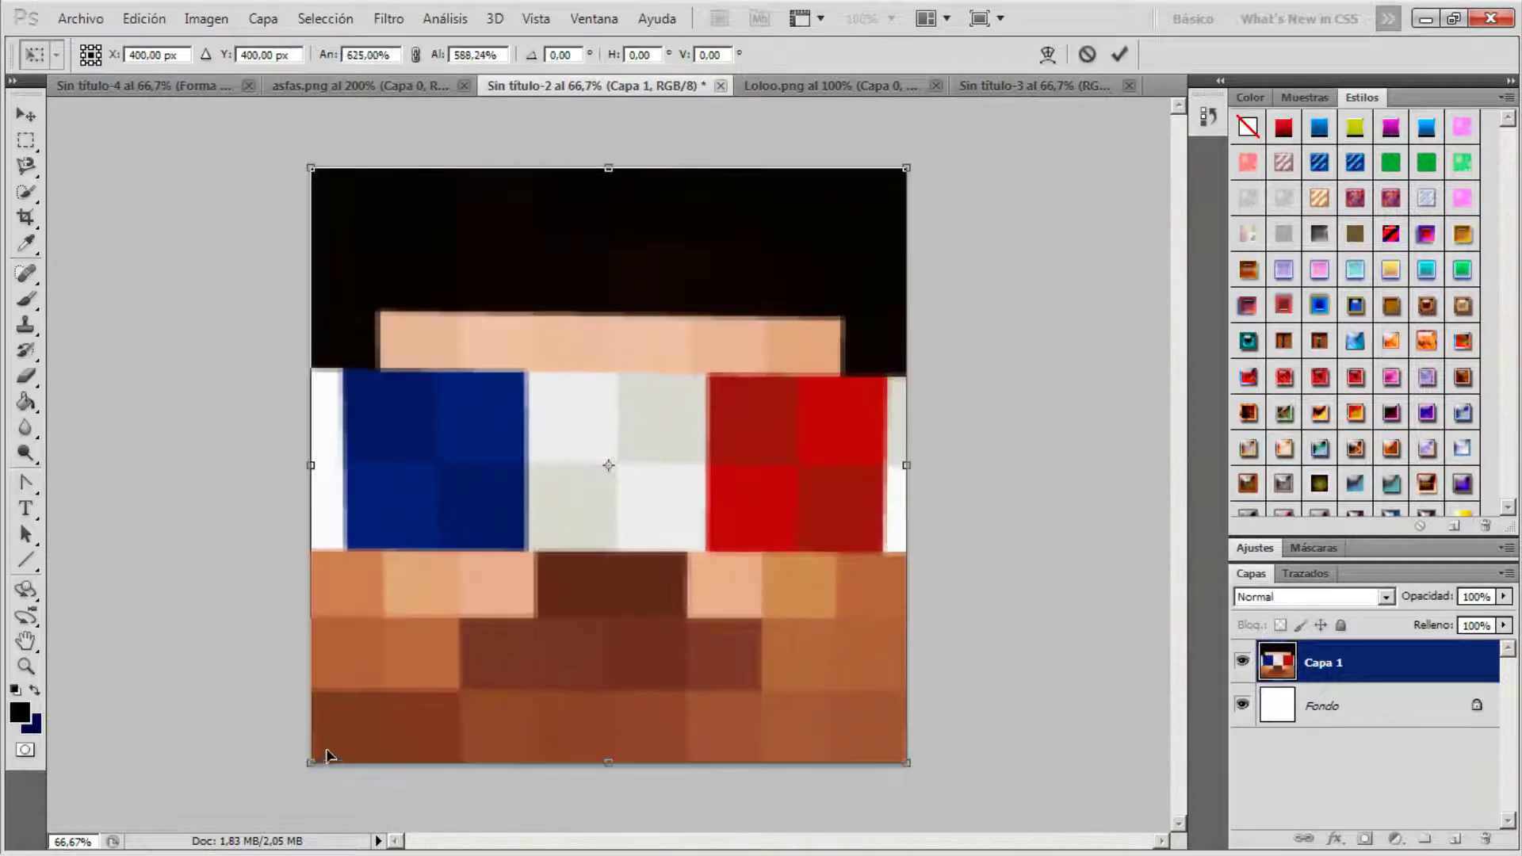
pyautogui.press('Return')
# Frame the canvas with 4 px black (000000) straight lines along all four edges
pyautogui.click(140, 284)
pyautogui.click(27, 562)
pyautogui.click(20, 712)
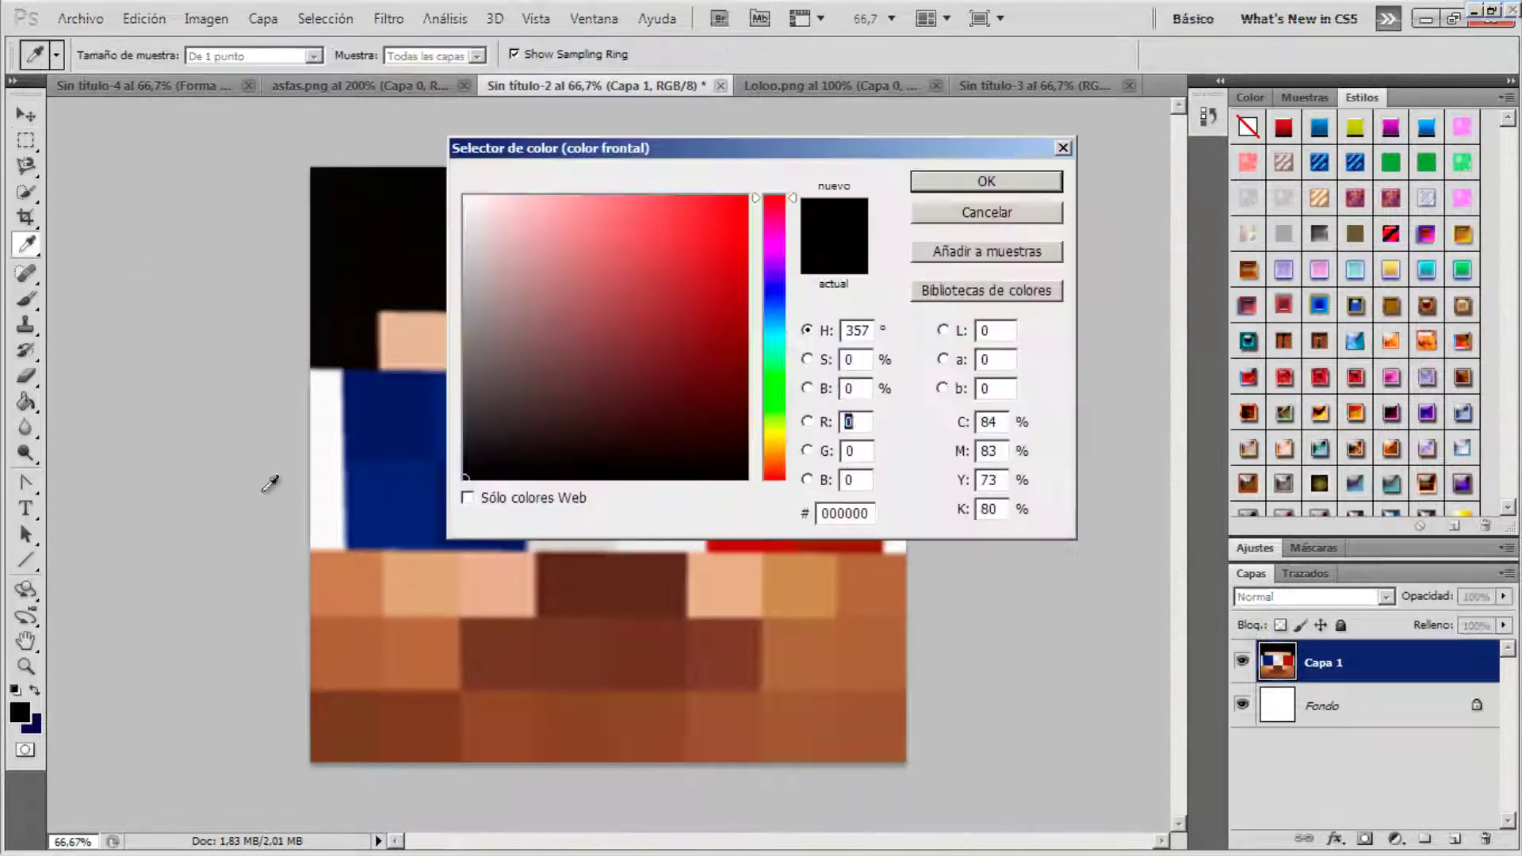
pyautogui.press('Return')
pyautogui.press('u')
pyautogui.moveTo(310, 773)
pyautogui.mouseDown()
pyautogui.moveTo(313, 147)
pyautogui.moveTo(936, 758)
pyautogui.mouseUp()
pyautogui.hotkey('ctrl', 'z')
pyautogui.moveTo(298, 759); pyautogui.dragTo(938, 762)
pyautogui.hotkey('ctrl', 'z')
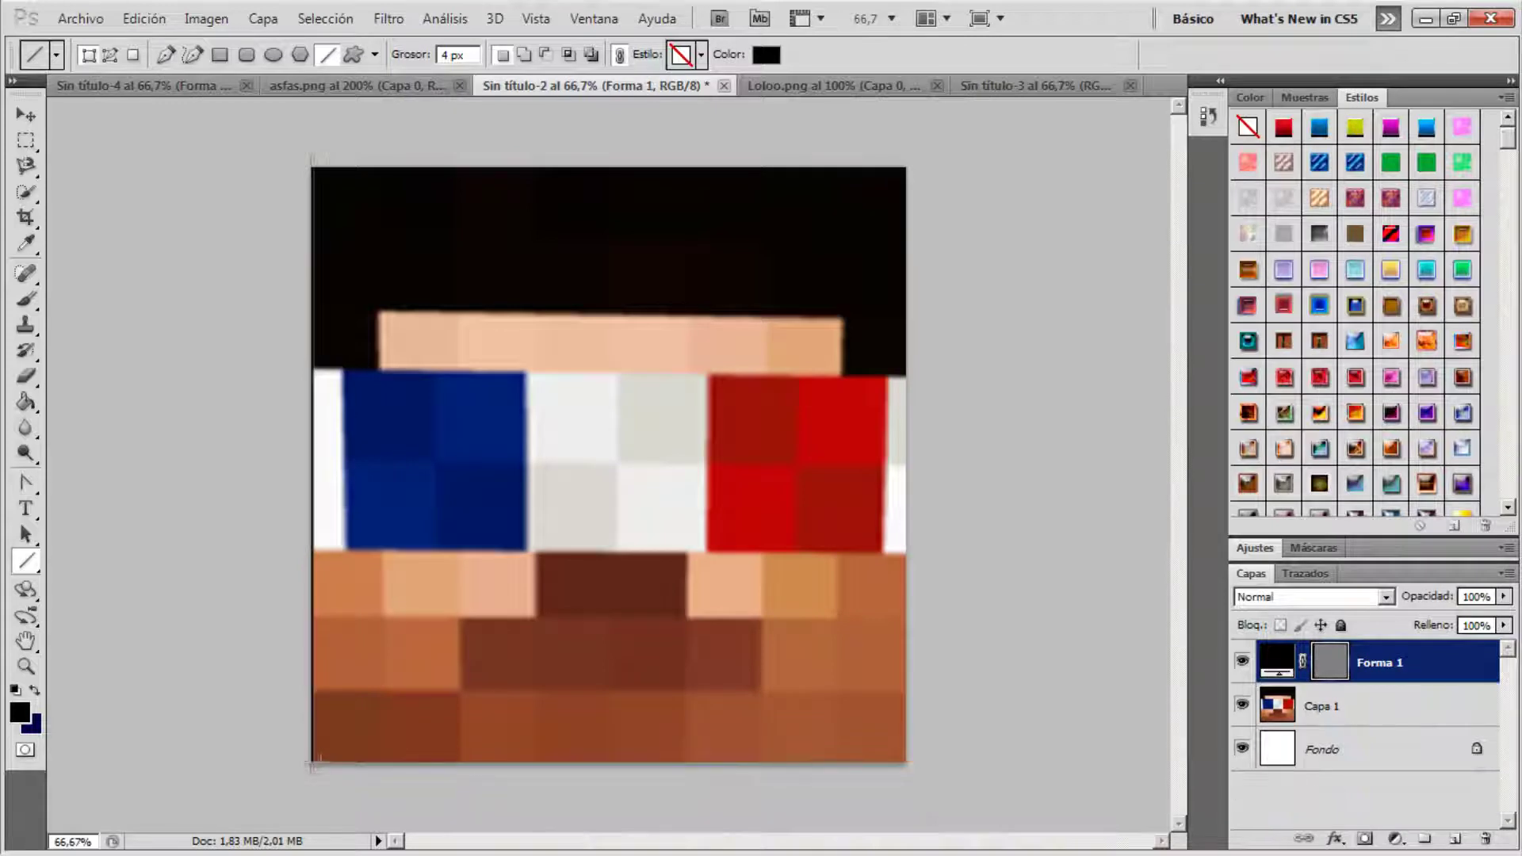
pyautogui.moveTo(308, 762)
pyautogui.mouseDown()
pyautogui.moveTo(930, 759)
pyautogui.moveTo(904, 139)
pyautogui.moveTo(247, 168)
pyautogui.mouseUp()
pyautogui.hotkey('ctrl', 'z')
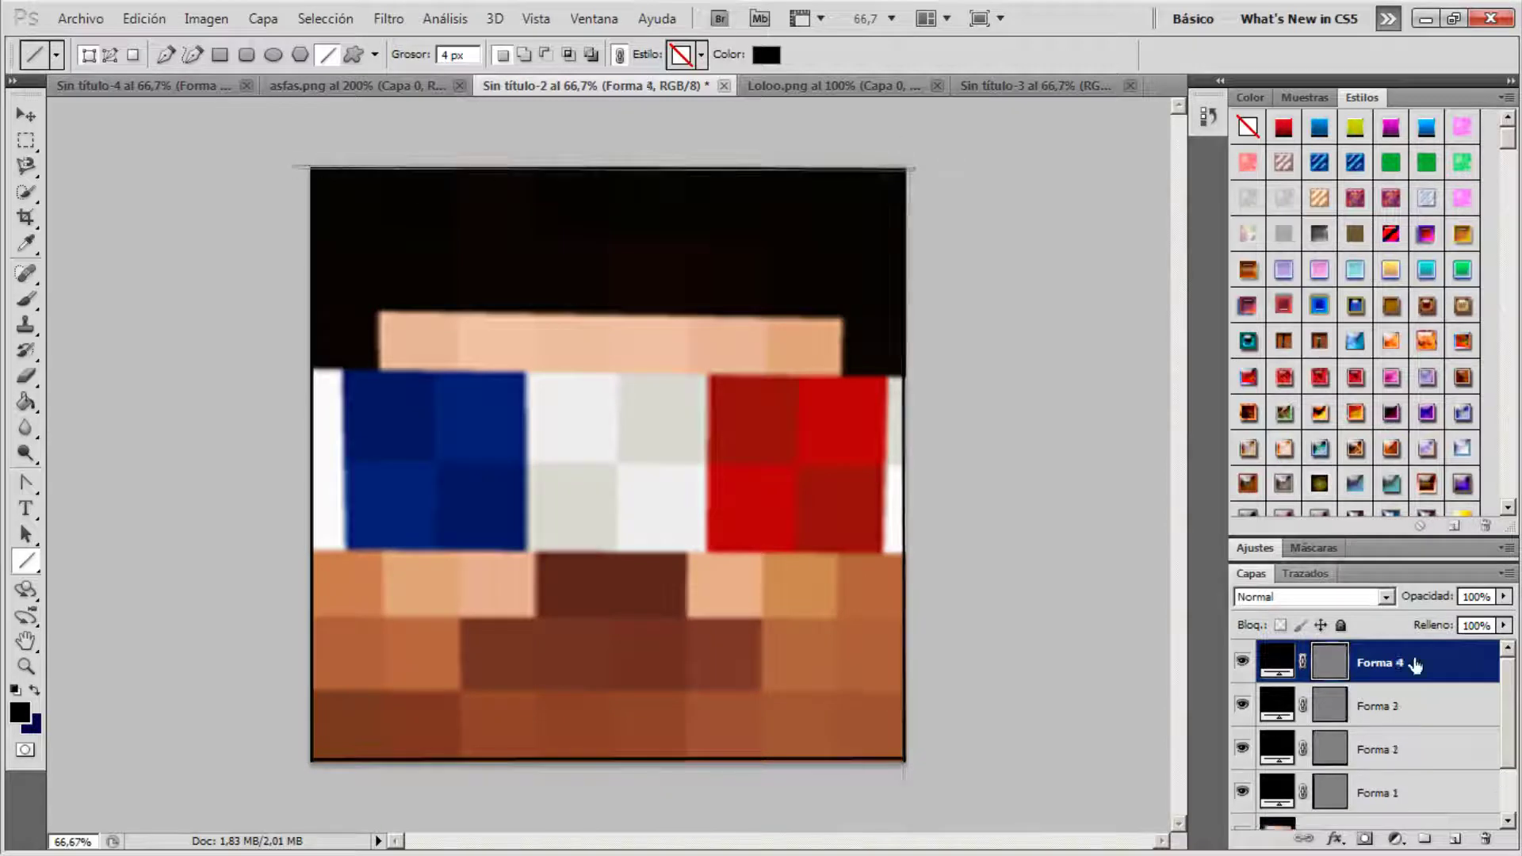
# Merge the four frame line layers and fit the merged frame to the canvas edges with the head layer temporarily hidden
pyautogui.keyDown('shift'); pyautogui.click(1380, 792); pyautogui.keyUp('shift')
pyautogui.hotkey('ctrl', 'e')
pyautogui.click(1248, 711)
pyautogui.click(26, 115)
pyautogui.moveTo(934, 783); pyautogui.dragTo(931, 783)
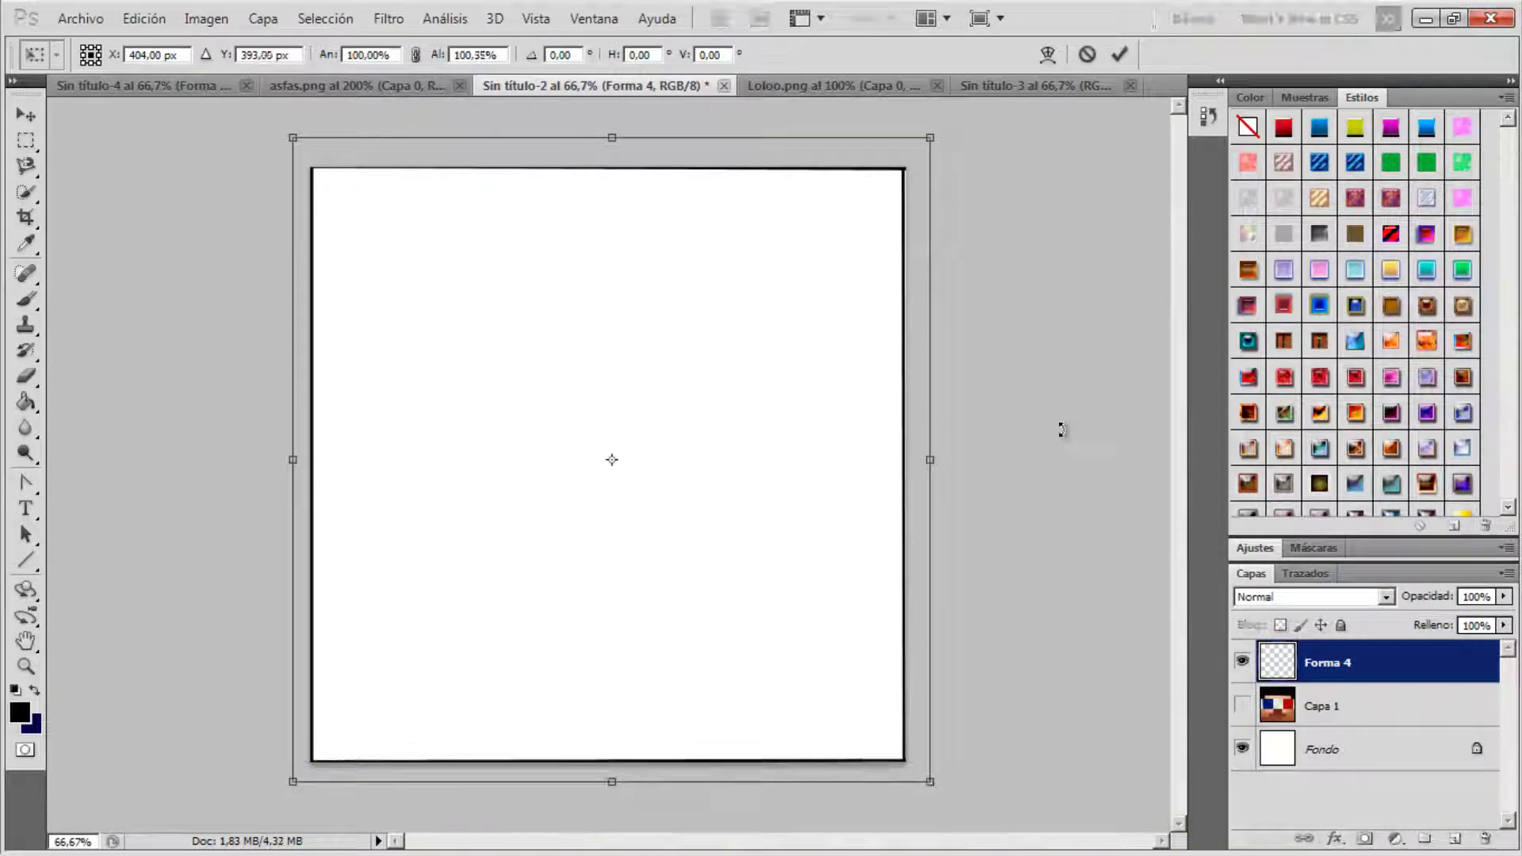
pyautogui.press('Return')
pyautogui.click(1242, 705)
# Draw 4 px black lines across the whole face along the upper and lower edges of the glasses
pyautogui.press('u')
pyautogui.moveTo(286, 368); pyautogui.dragTo(983, 377)
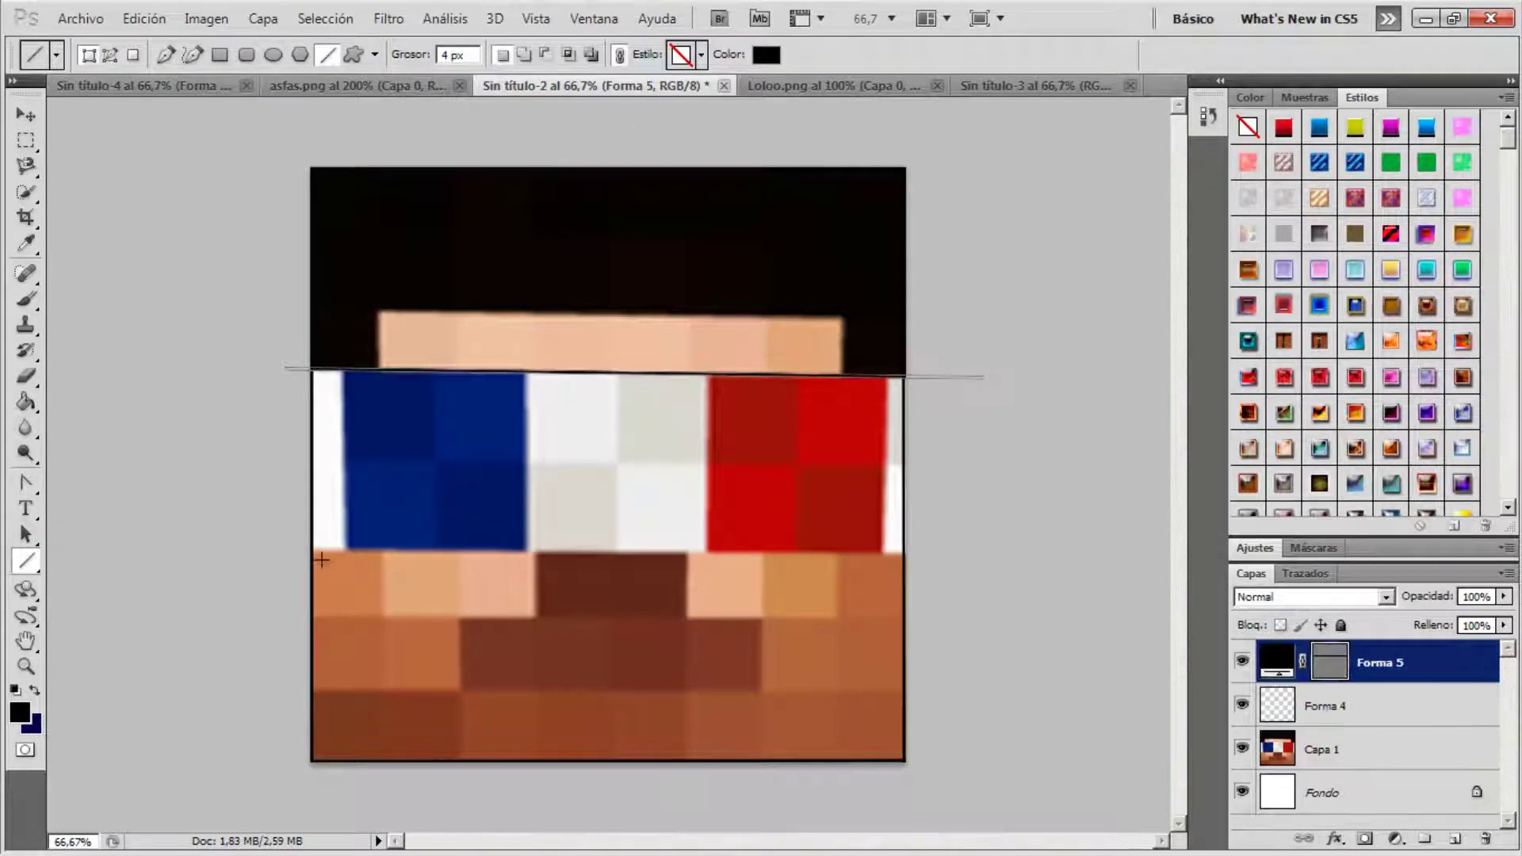
pyautogui.moveTo(287, 551); pyautogui.dragTo(1001, 551)
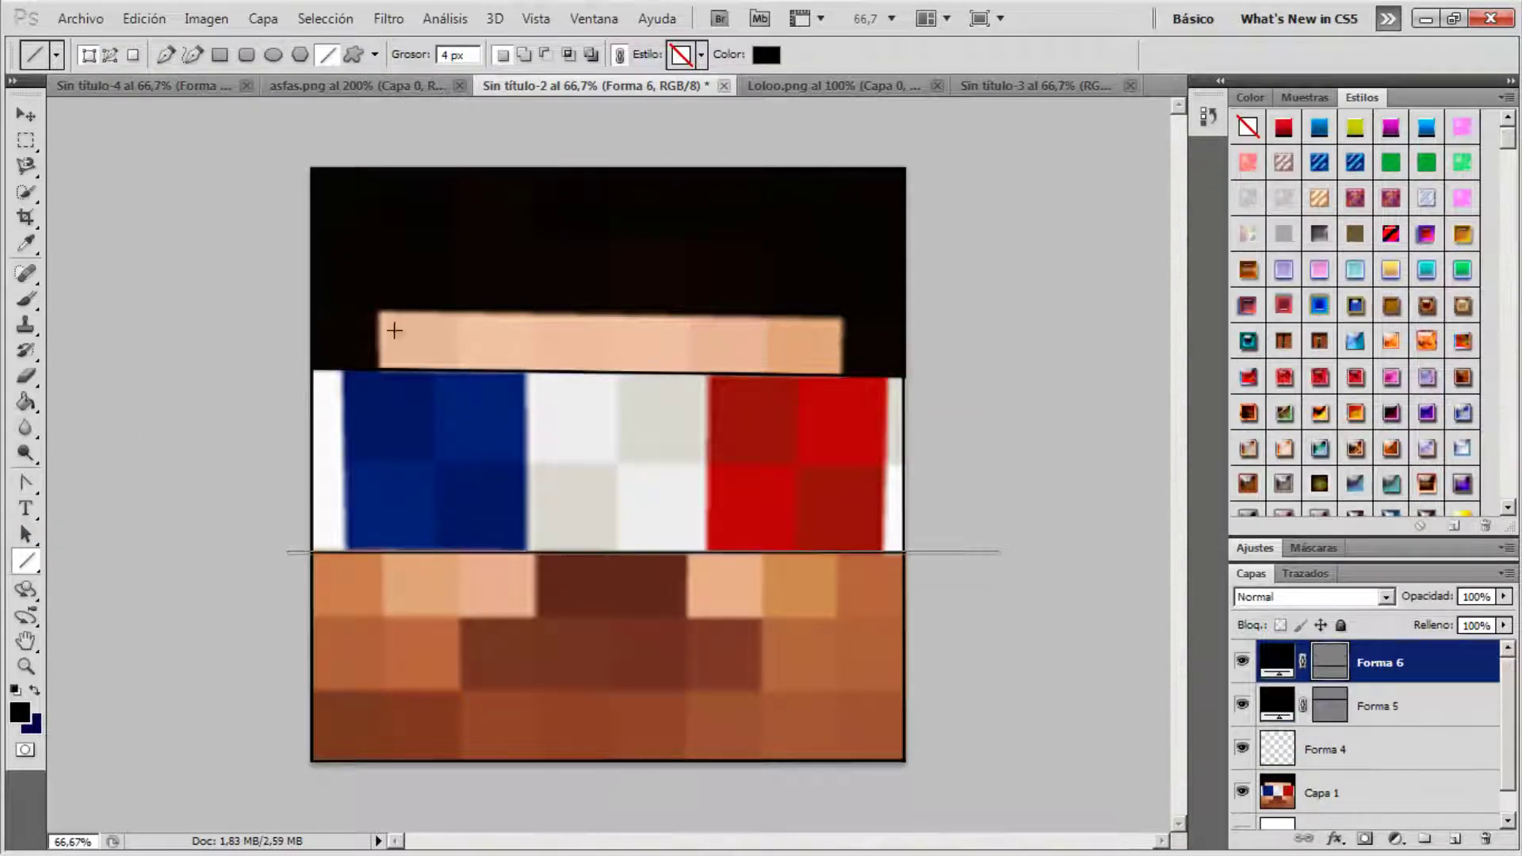
# Outline both sides and the upper edge of the forehead patch with 4 px black lines
pyautogui.moveTo(380, 370); pyautogui.dragTo(380, 311)
pyautogui.moveTo(380, 311); pyautogui.dragTo(844, 318)
pyautogui.moveTo(844, 318); pyautogui.dragTo(843, 379)
# Draw black vertical lines along both sides of the blue lens and both sides of the red lens
pyautogui.moveTo(348, 550); pyautogui.dragTo(343, 371)
pyautogui.moveTo(525, 551); pyautogui.dragTo(523, 371)
pyautogui.moveTo(705, 426); pyautogui.dragTo(706, 371)
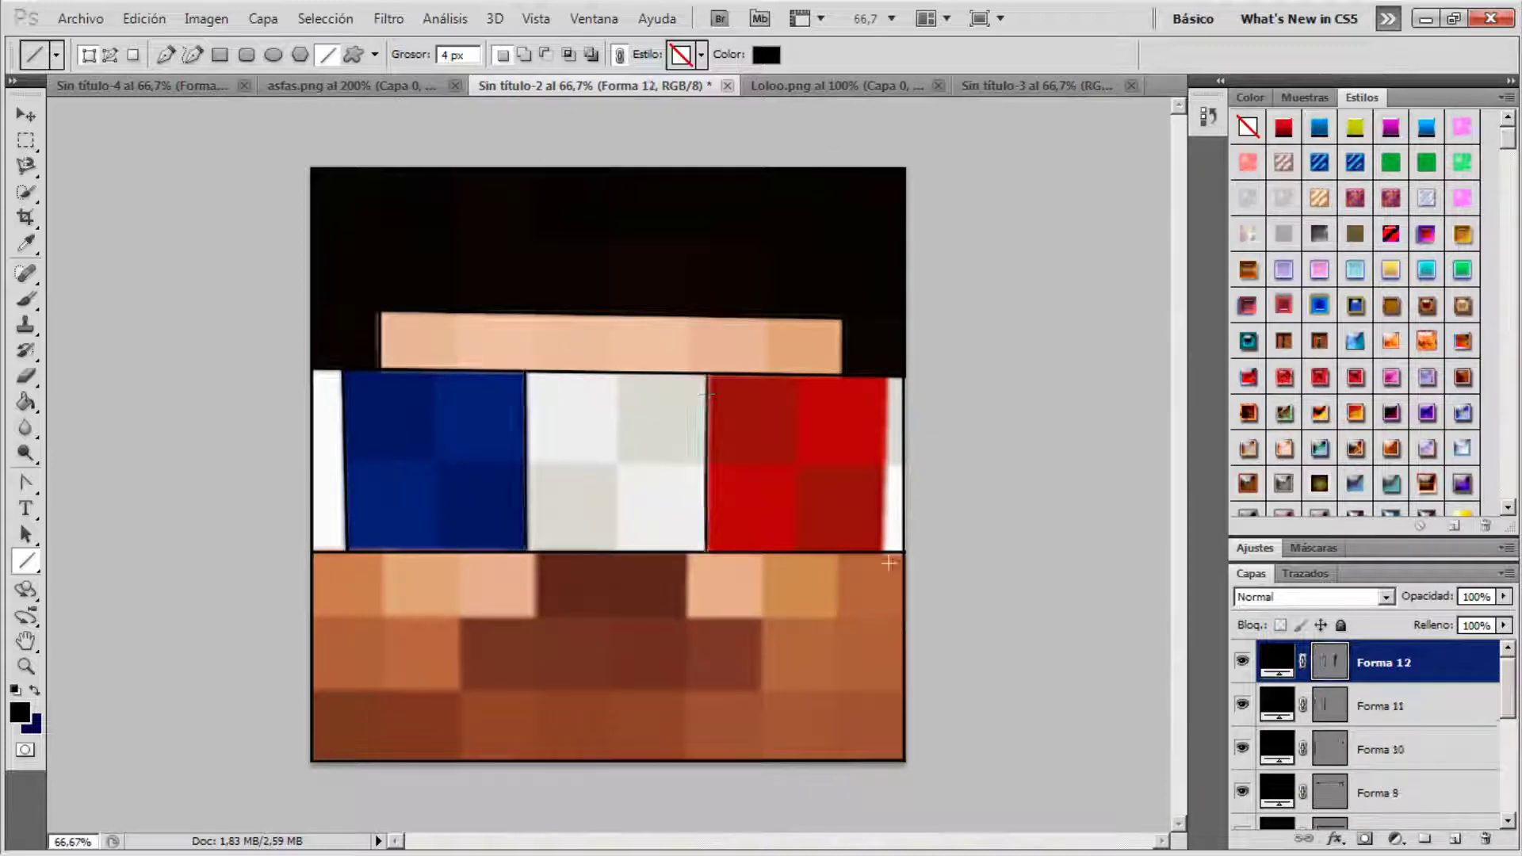
pyautogui.moveTo(889, 380); pyautogui.dragTo(884, 559)
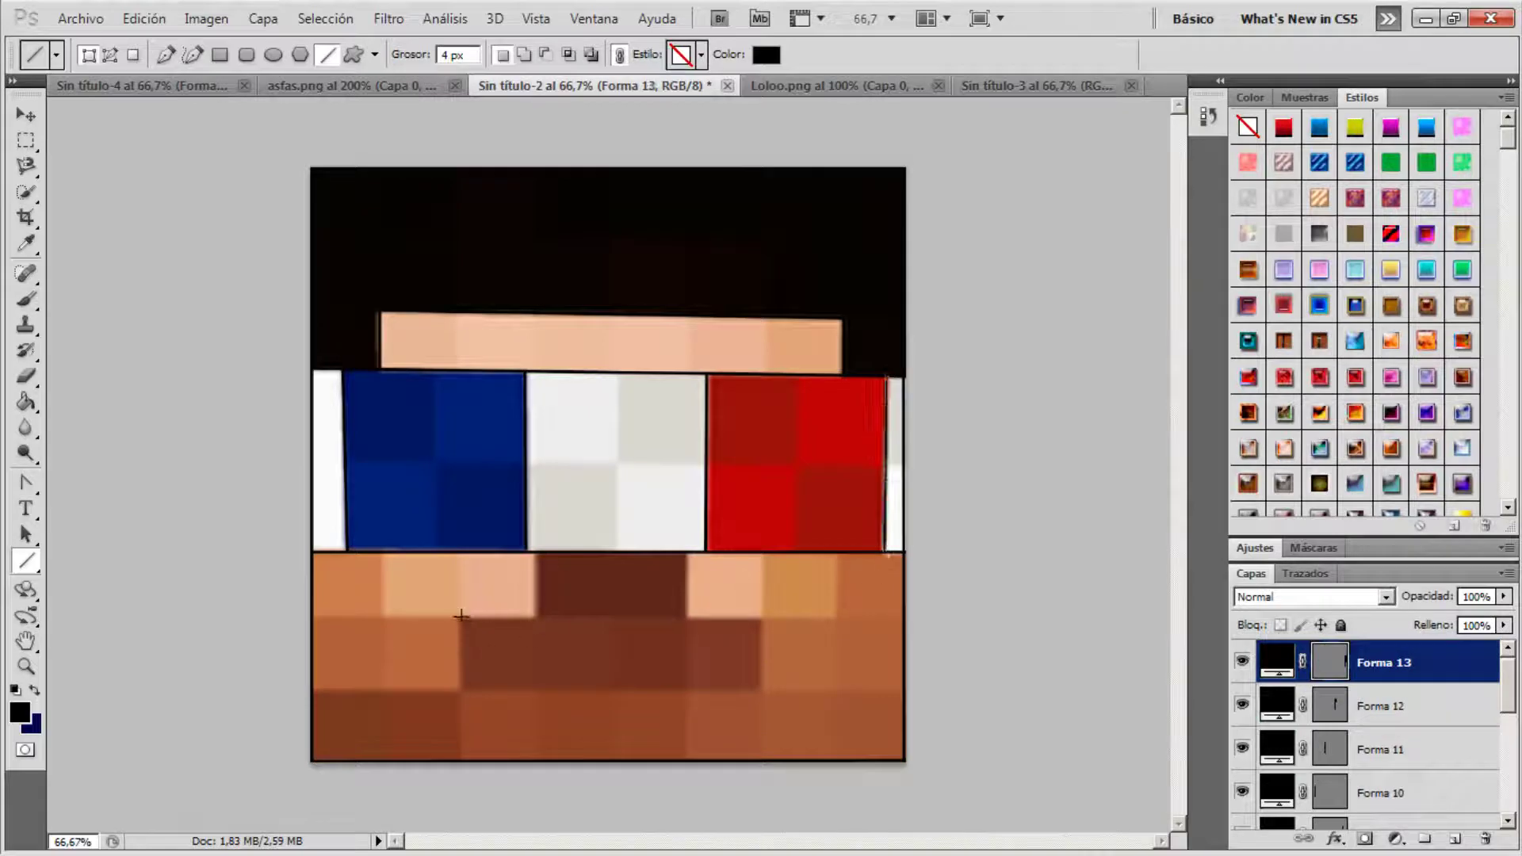
# Outline the brown mouth rectangle with 4 px black lines and merge its side and lower line layers
pyautogui.moveTo(461, 616); pyautogui.dragTo(762, 617)
pyautogui.rightClick(1278, 663)
pyautogui.doubleClick(1278, 663)
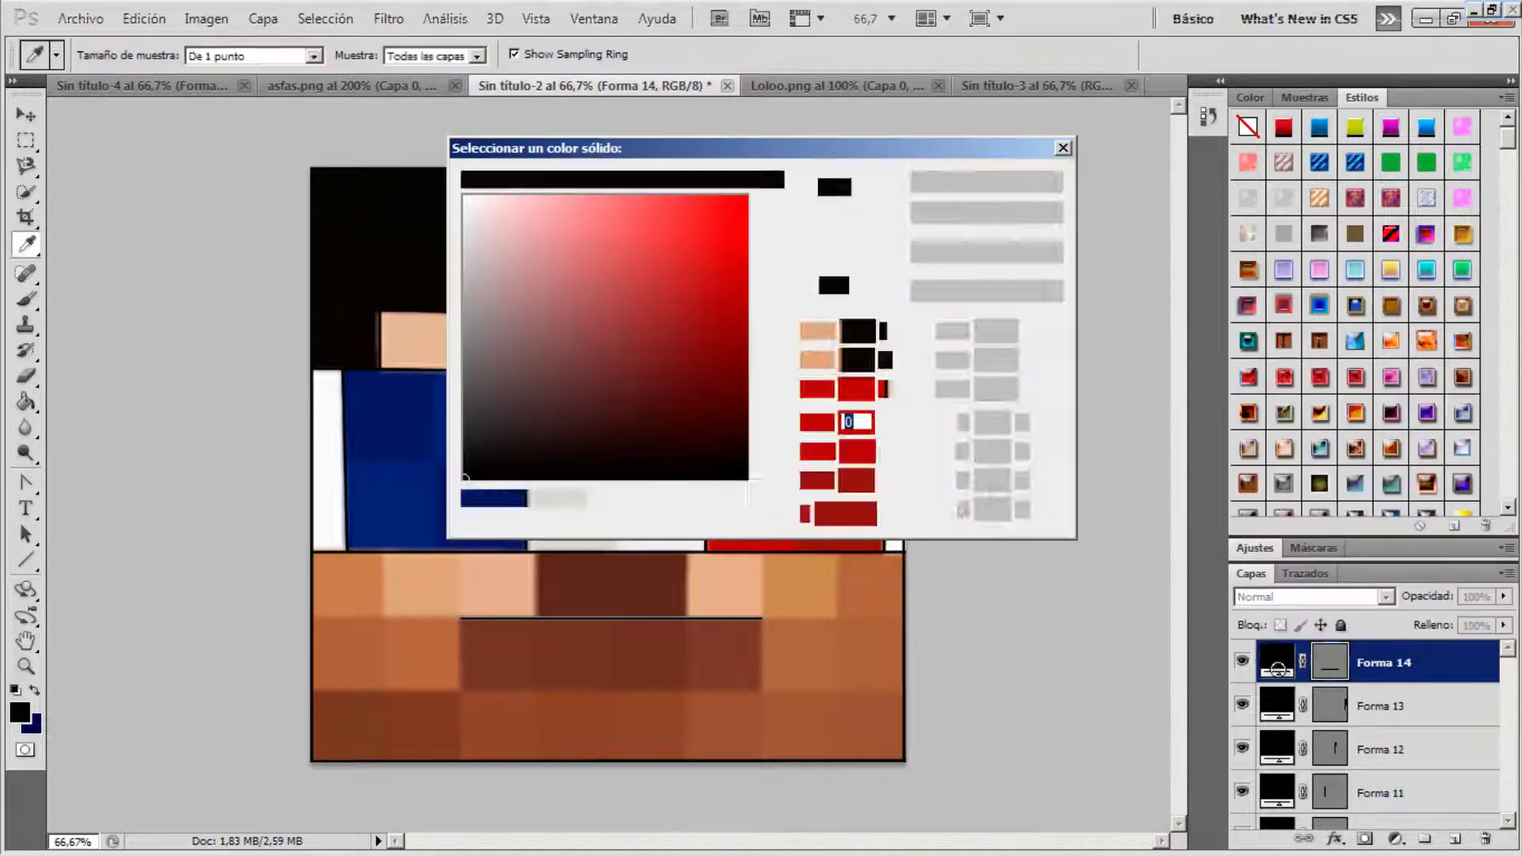
pyautogui.click(967, 212)
pyautogui.moveTo(462, 690); pyautogui.dragTo(461, 692)
pyautogui.moveTo(462, 692); pyautogui.dragTo(761, 618)
pyautogui.press('v')
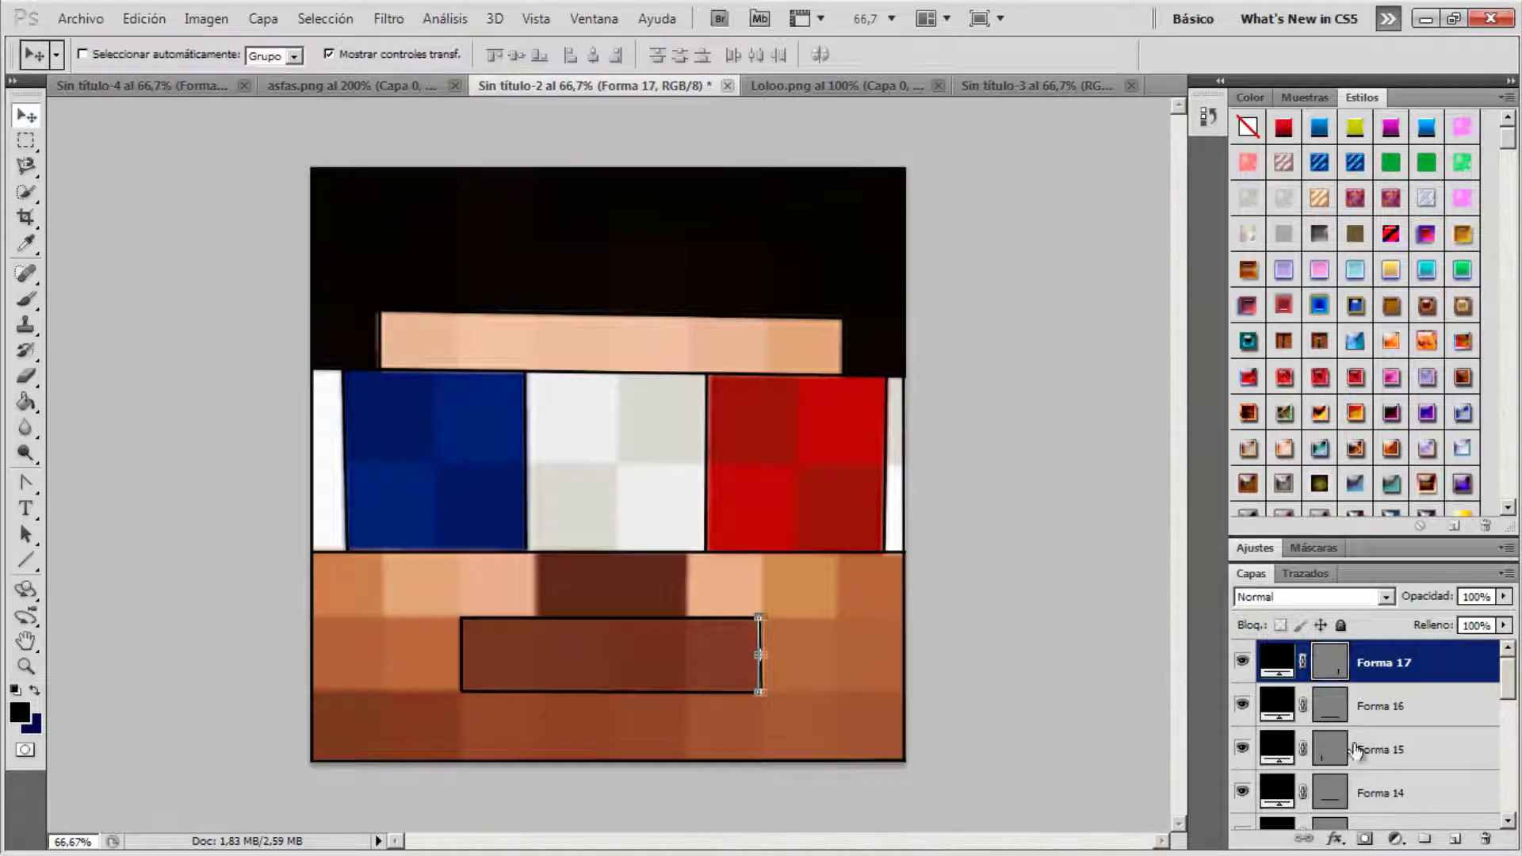
pyautogui.keyDown('shift'); pyautogui.click(1360, 750); pyautogui.keyUp('shift')
pyautogui.hotkey('ctrl', 'e')
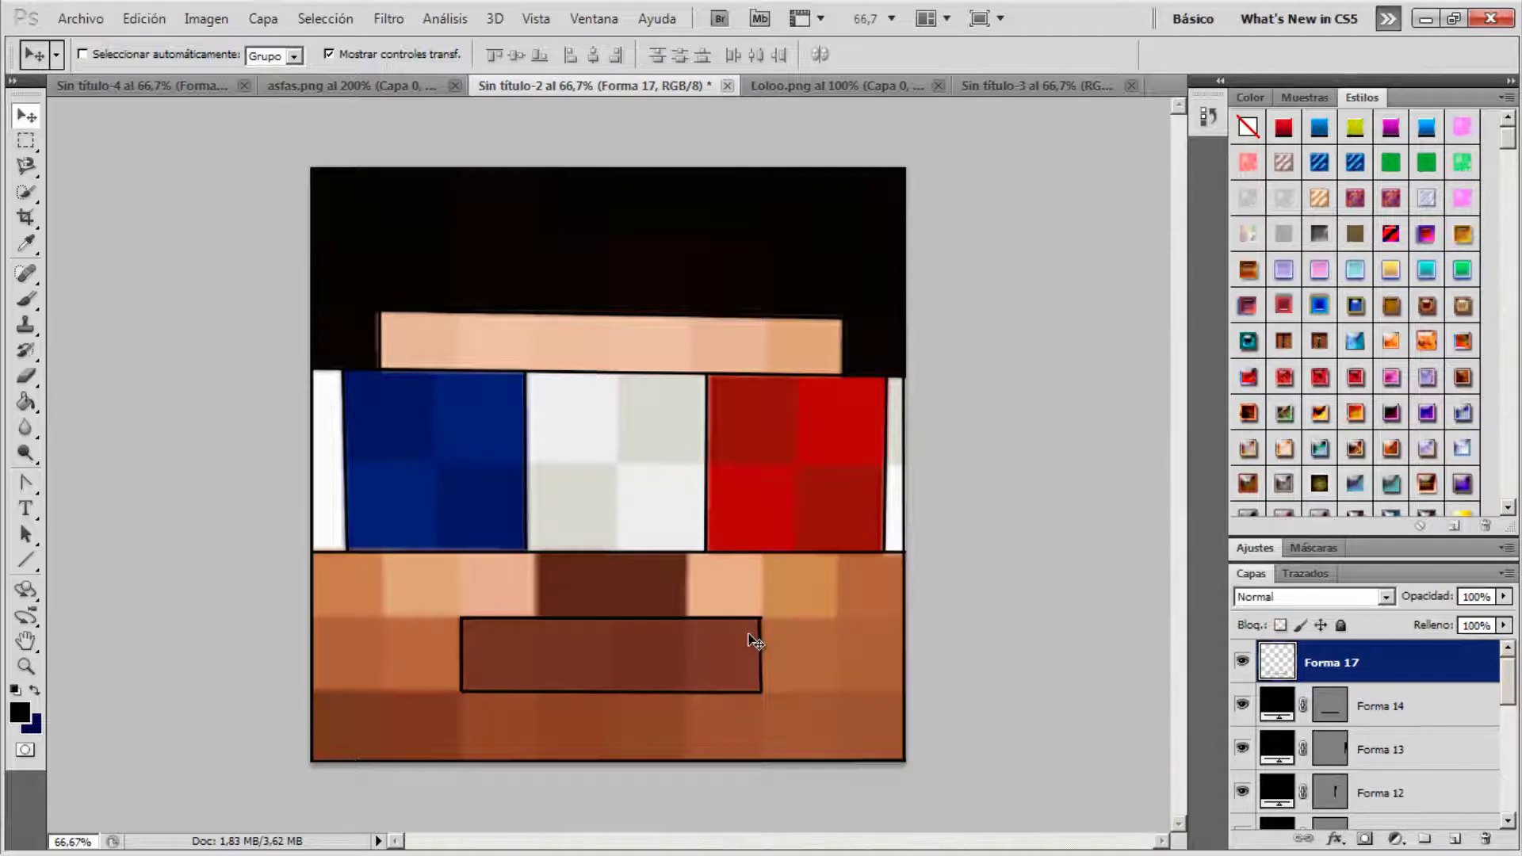
# Draw black vertical lines along both sides of the dark brown nose block
pyautogui.click(26, 560)
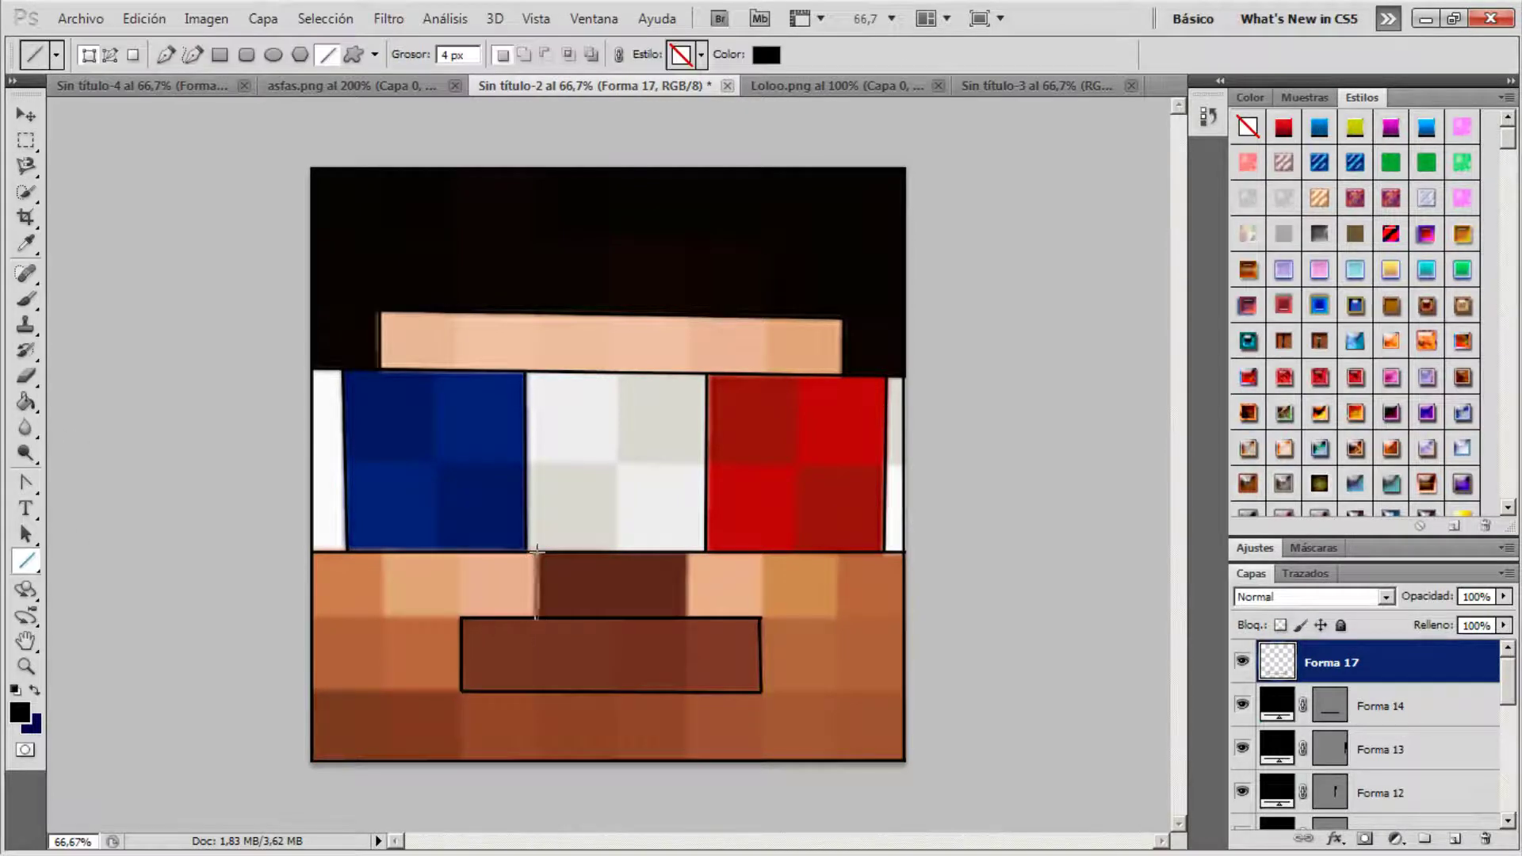
pyautogui.moveTo(537, 550); pyautogui.dragTo(537, 553)
pyautogui.moveTo(687, 616); pyautogui.dragTo(688, 552)
# Merge all the outline layers above the head image into a single layer
pyautogui.press('i')
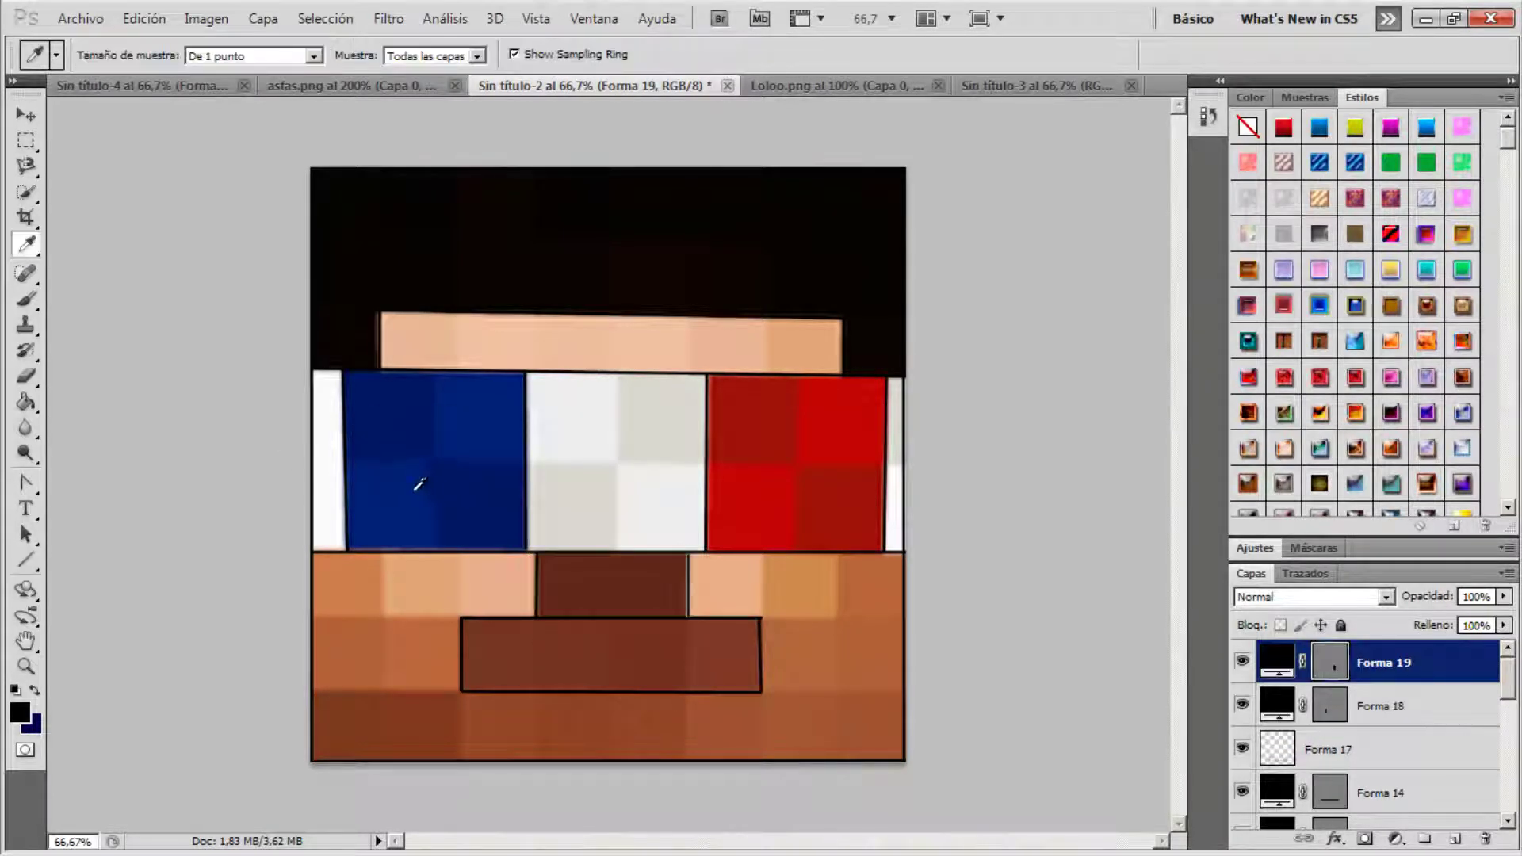
pyautogui.keyDown('shift'); pyautogui.click(1398, 801); pyautogui.keyUp('shift')
pyautogui.scroll(-2, 1397, 793)
pyautogui.keyDown('shift'); pyautogui.click(1397, 785); pyautogui.keyUp('shift')
pyautogui.scroll(-2, 1396, 766)
pyautogui.scroll(-3, 1396, 766)
pyautogui.keyDown('shift'); pyautogui.click(1396, 757); pyautogui.keyUp('shift')
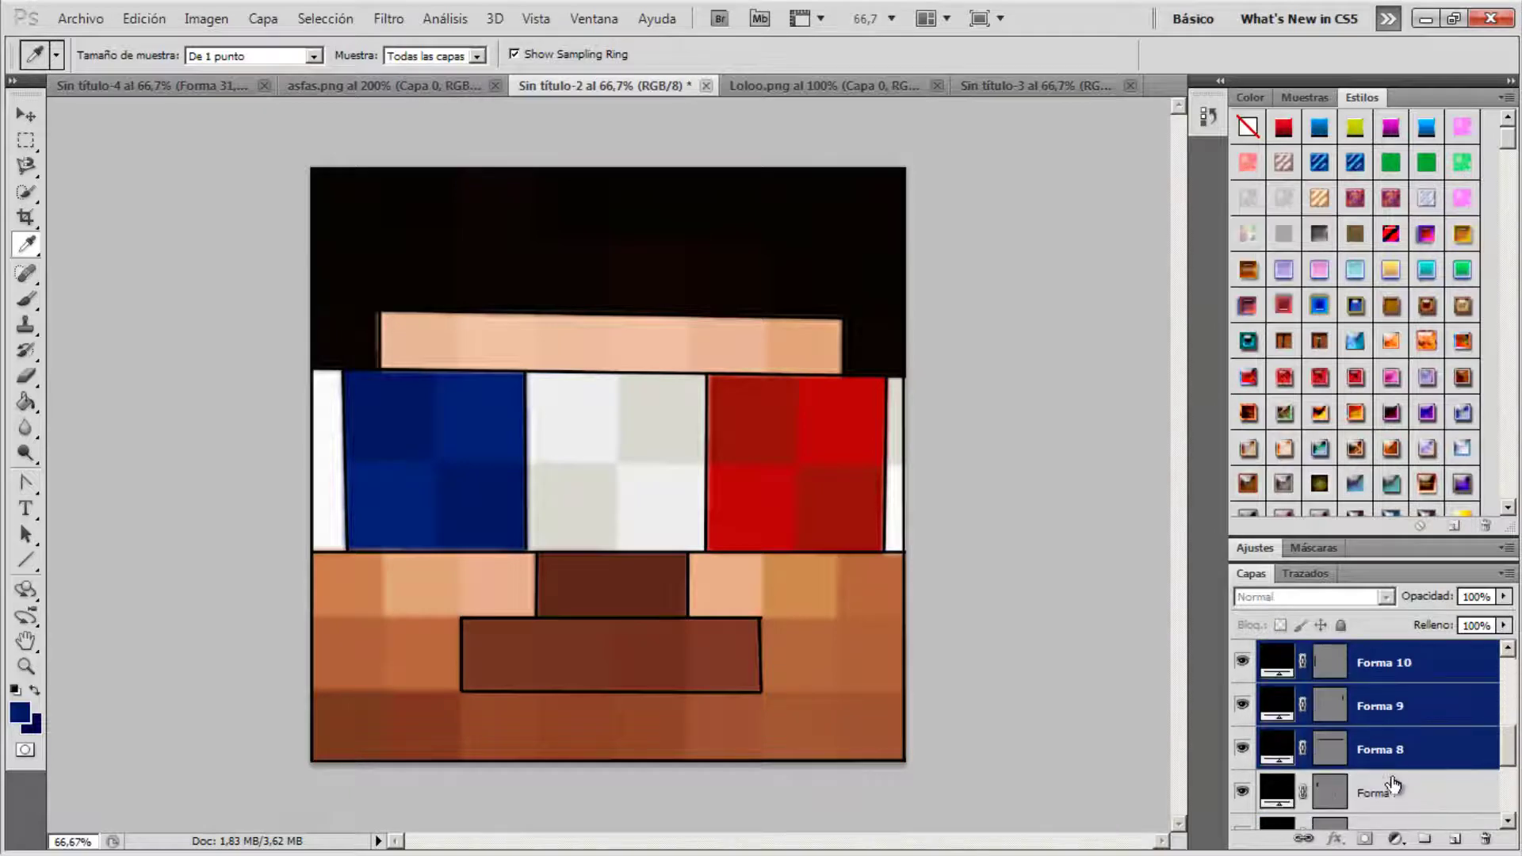
pyautogui.scroll(-3, 1393, 785)
pyautogui.keyDown('shift'); pyautogui.click(1391, 784); pyautogui.keyUp('shift')
pyautogui.hotkey('ctrl', 'e')
pyautogui.click(1243, 705)
# Fill the blue lens and the red lens with the flat dark blue and bright red sampled from them
pyautogui.click(415, 468)
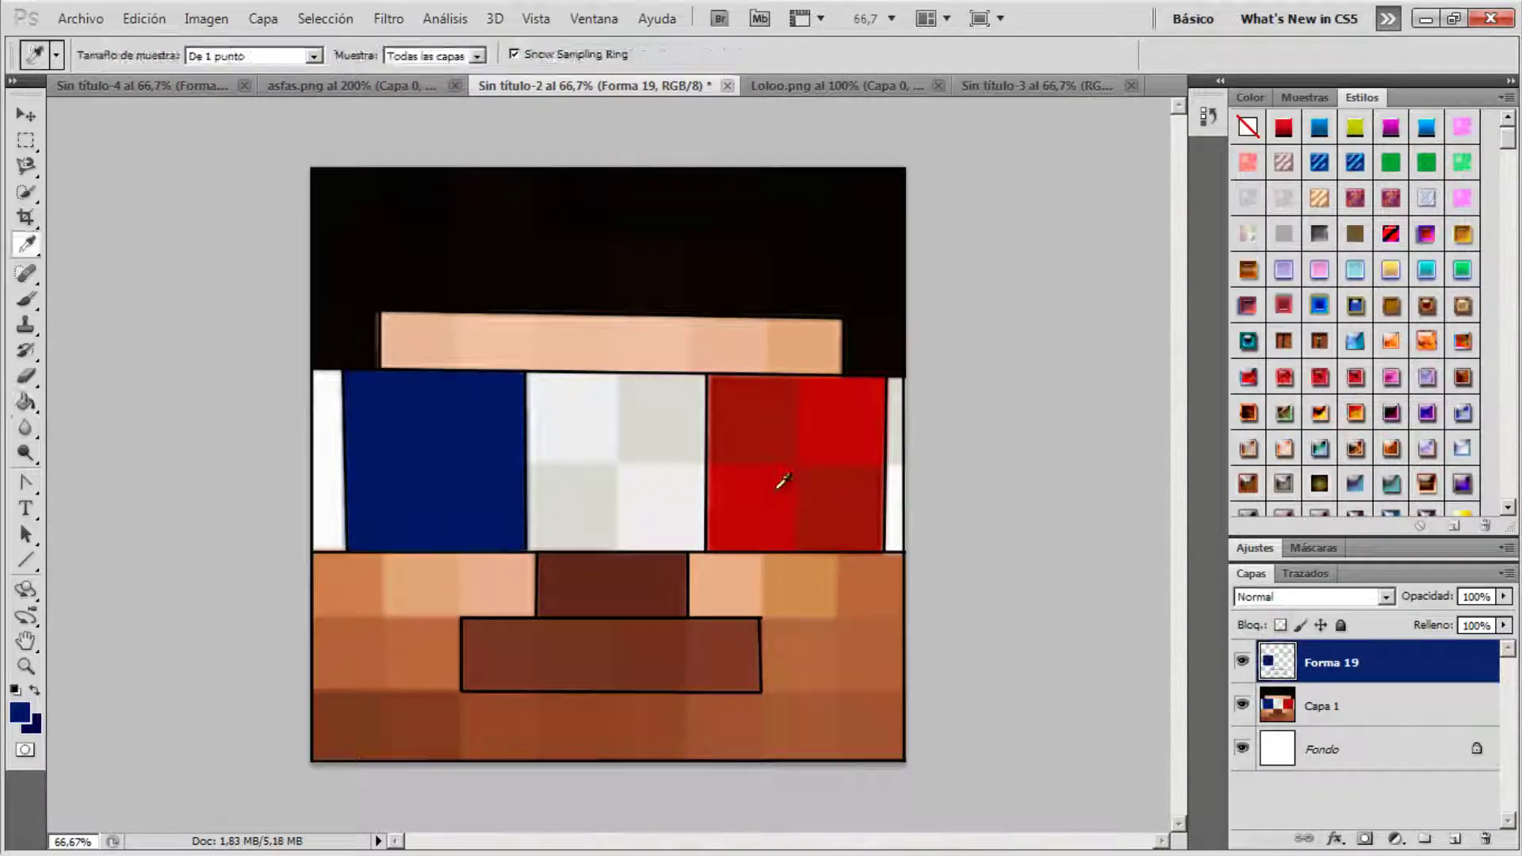
pyautogui.keyDown('alt'); pyautogui.click(772, 432); pyautogui.keyUp('alt')
pyautogui.click(759, 491)
pyautogui.hotkey('ctrl', 'z')
pyautogui.keyDown('alt'); pyautogui.click(759, 490); pyautogui.keyUp('alt')
pyautogui.click(761, 491)
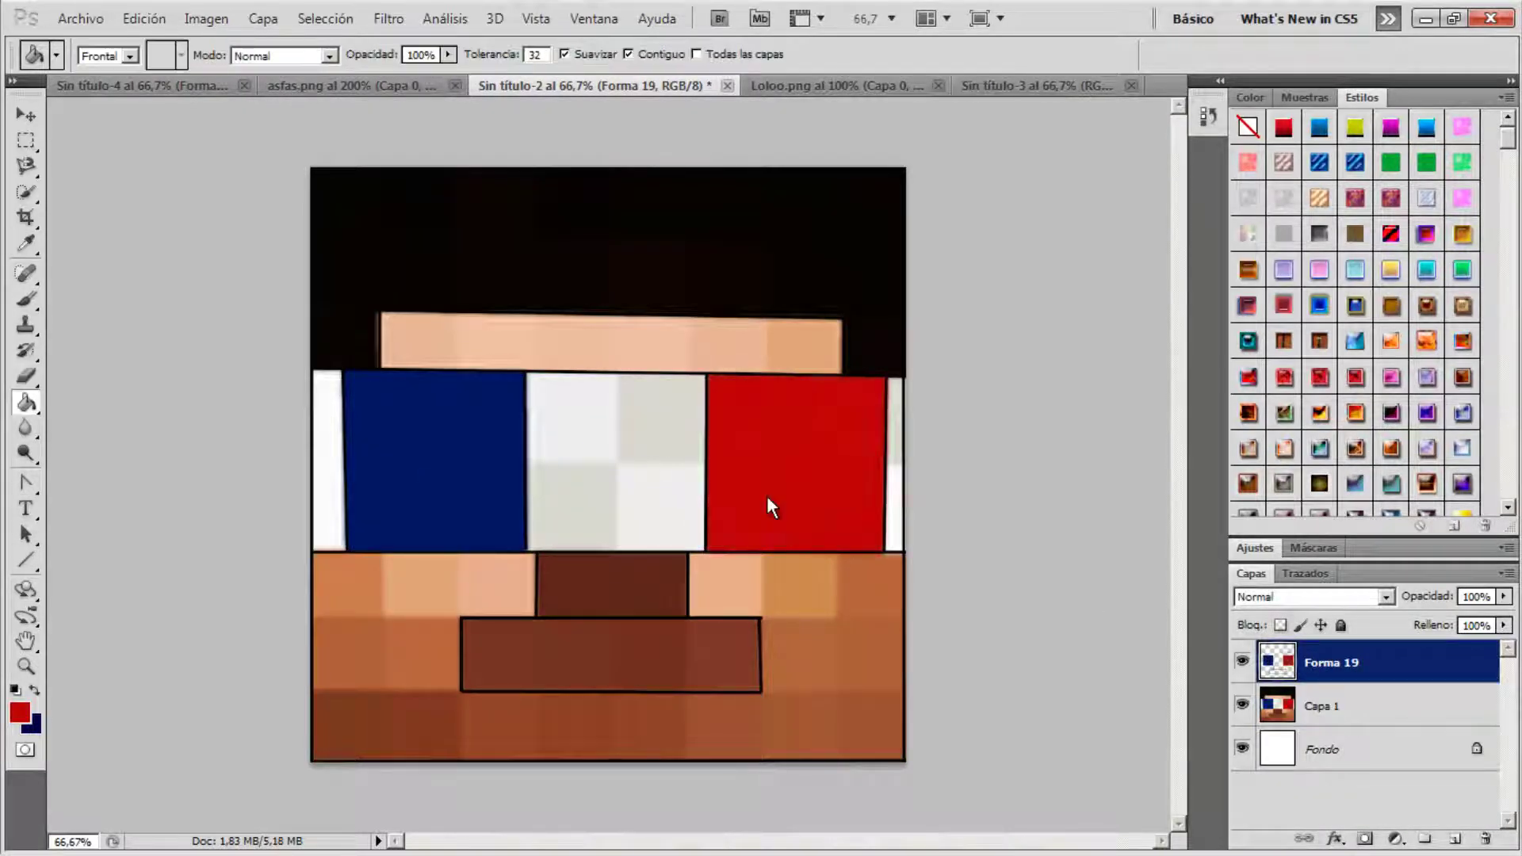
# Fill the center of the glasses and both white side strips with the off-white sampled from the center
pyautogui.keyDown('alt'); pyautogui.click(632, 486); pyautogui.keyUp('alt')
pyautogui.click(619, 476)
pyautogui.click(329, 471)
pyautogui.click(892, 475)
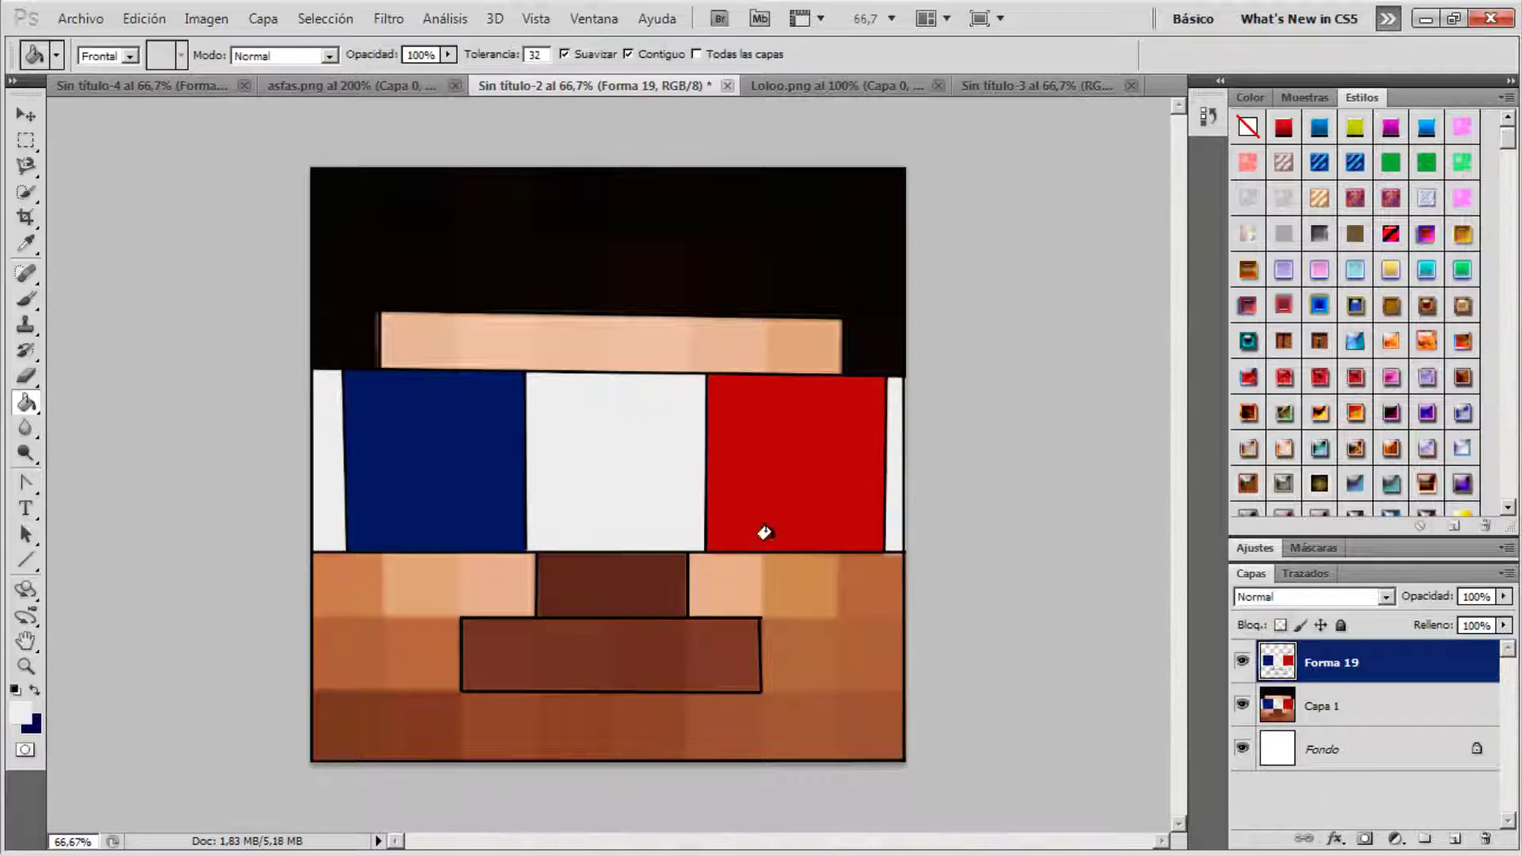
# Fill the forehead patch with the flat tan skin color sampled from the cheek
pyautogui.keyDown('alt'); pyautogui.click(562, 341); pyautogui.keyUp('alt')
pyautogui.click(564, 341)
pyautogui.click(429, 594)
pyautogui.hotkey('ctrl', 'z')
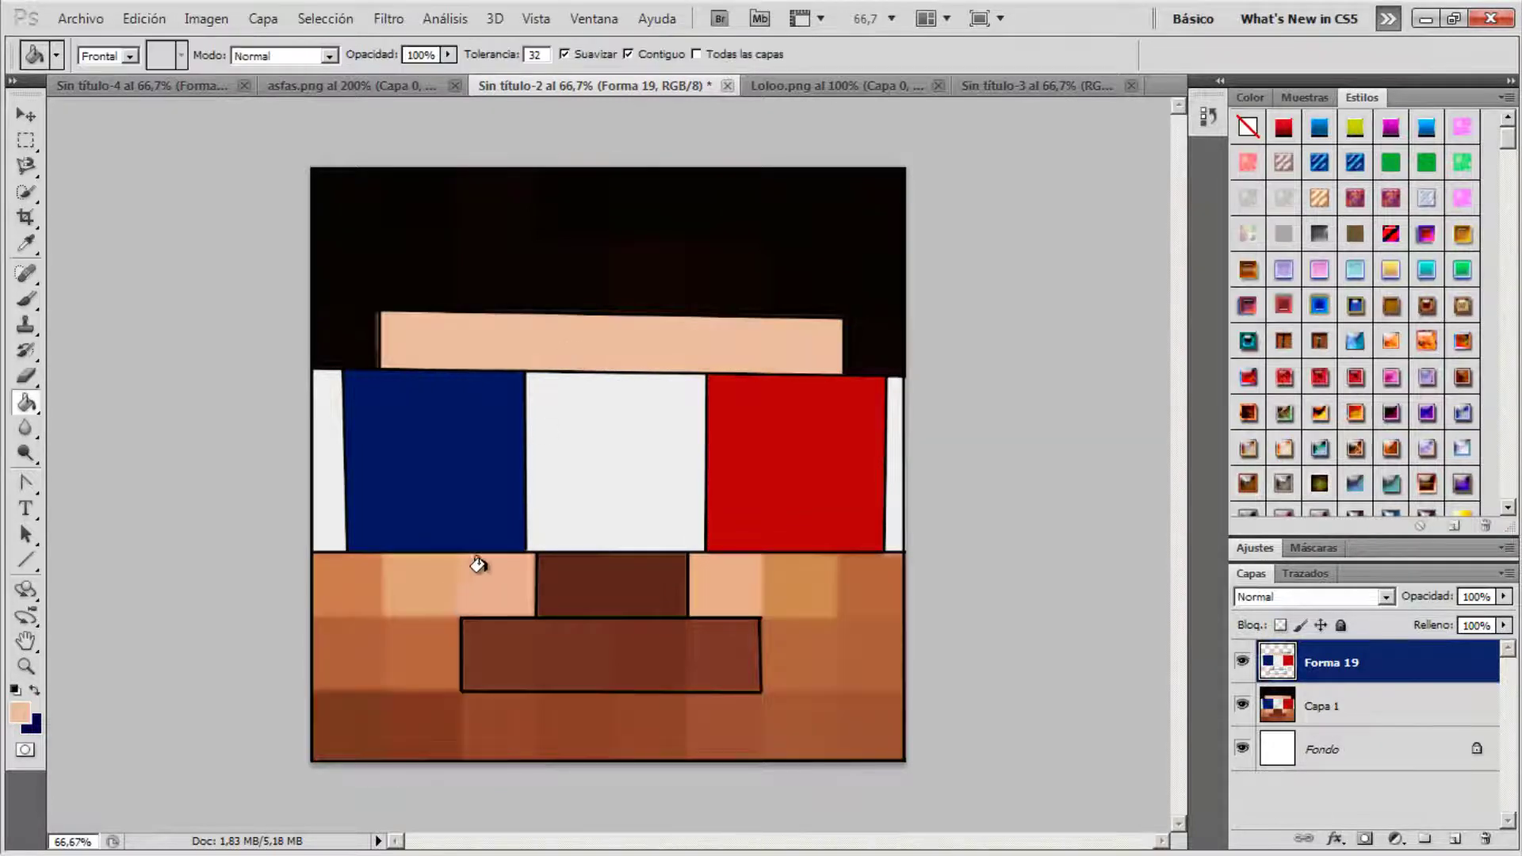
pyautogui.keyDown('alt'); pyautogui.click(441, 596); pyautogui.keyUp('alt')
pyautogui.click(482, 345)
pyautogui.click(385, 608)
pyautogui.hotkey('ctrl', 'z')
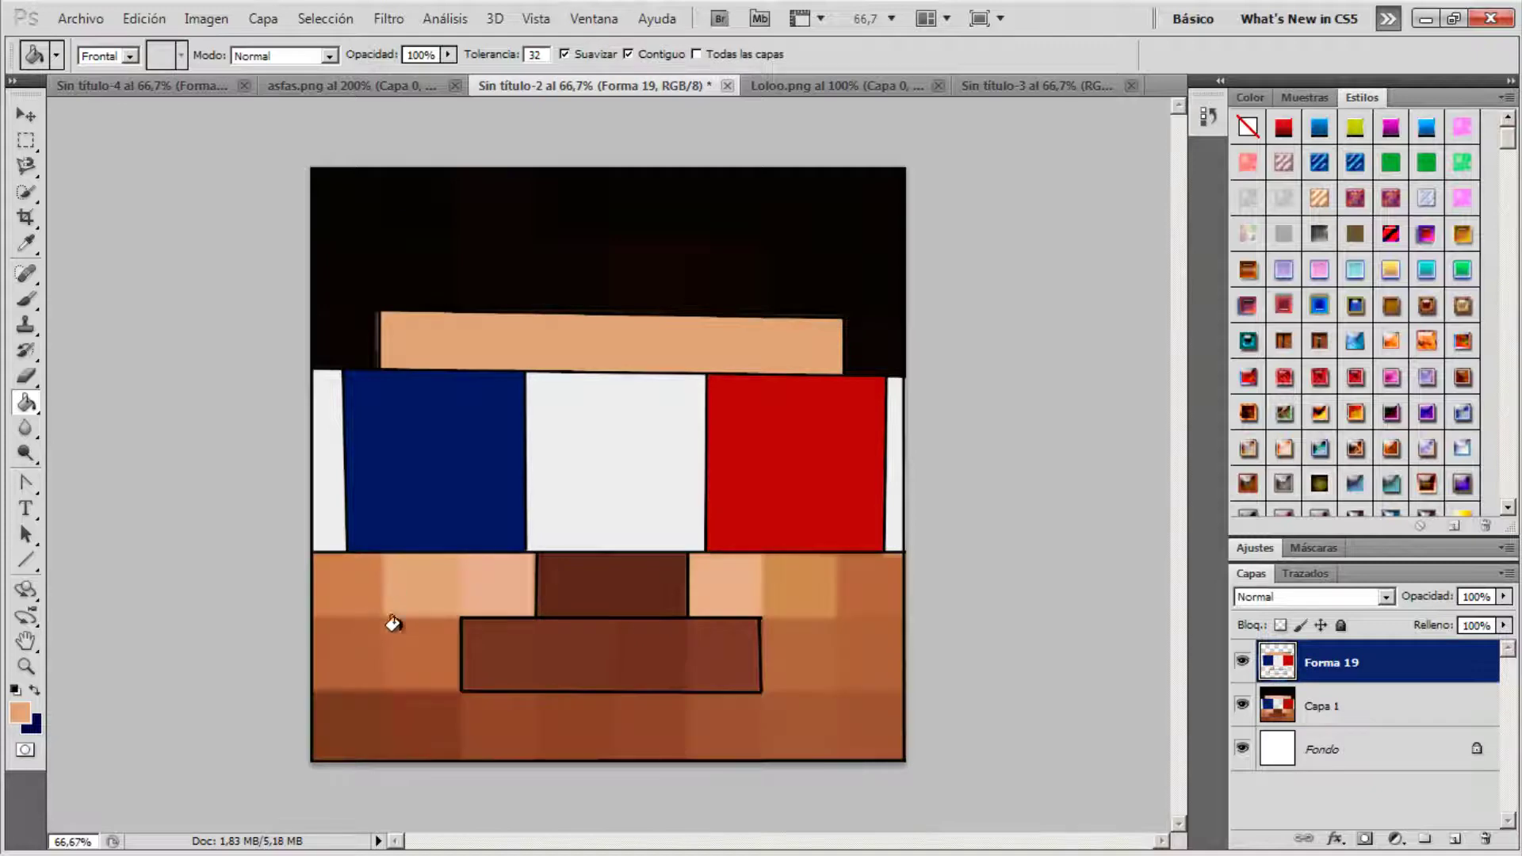
pyautogui.click(20, 712)
pyautogui.click(595, 260)
pyautogui.click(936, 187)
pyautogui.click(398, 658)
pyautogui.hotkey('ctrl', 'z')
# Pick a darker tan as the foreground color and fill the lower face around the nose and mouth with it
pyautogui.click(21, 712)
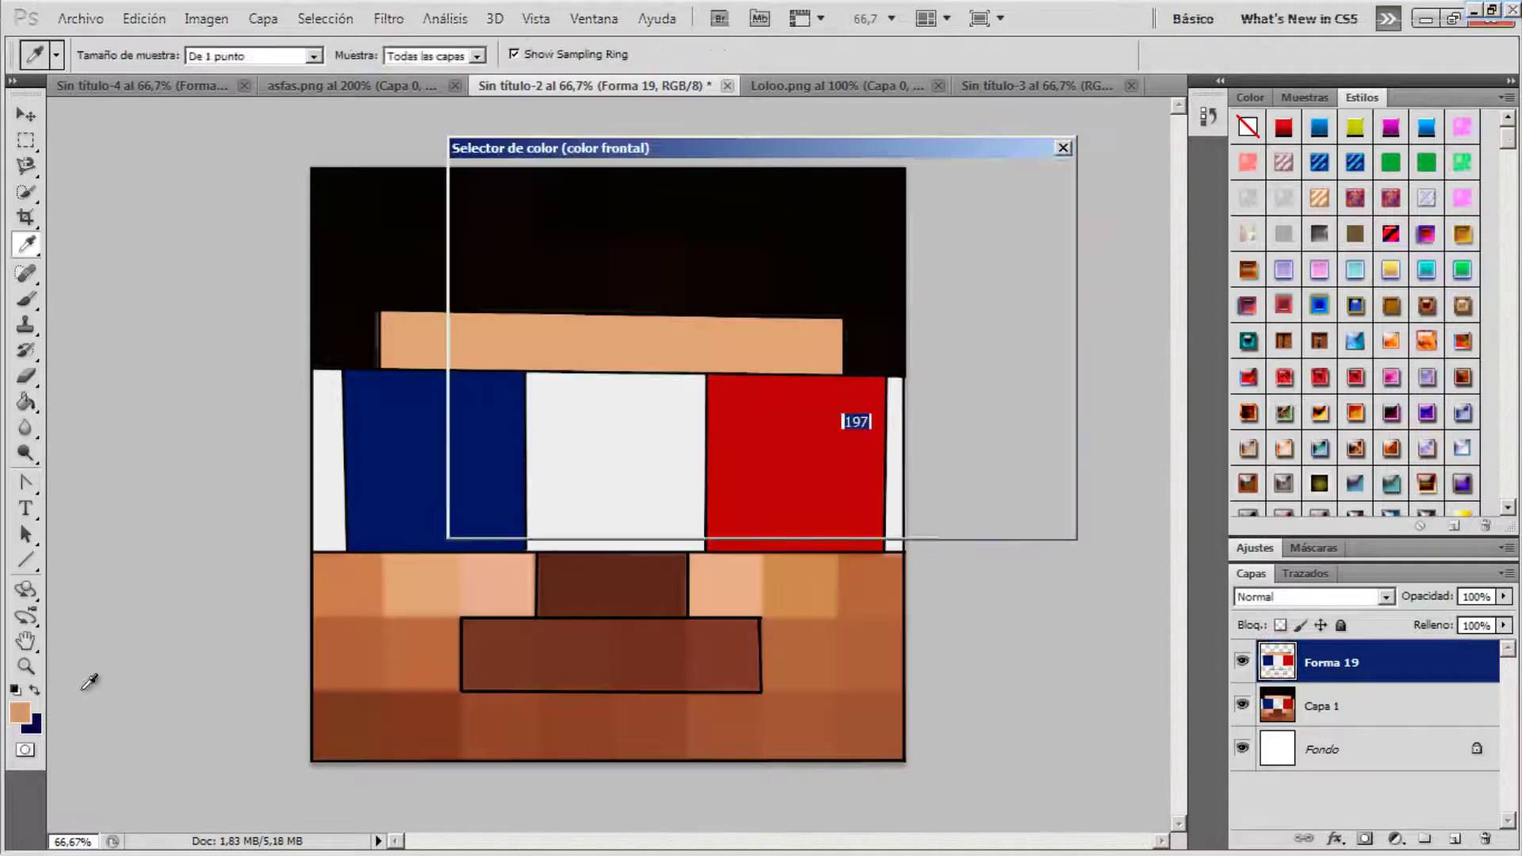
pyautogui.click(618, 289)
pyautogui.click(1004, 179)
pyautogui.click(521, 567)
# Fill the mouth, the nose and the hair with flat colors sampled from each of them
pyautogui.keyDown('alt'); pyautogui.click(595, 652); pyautogui.keyUp('alt')
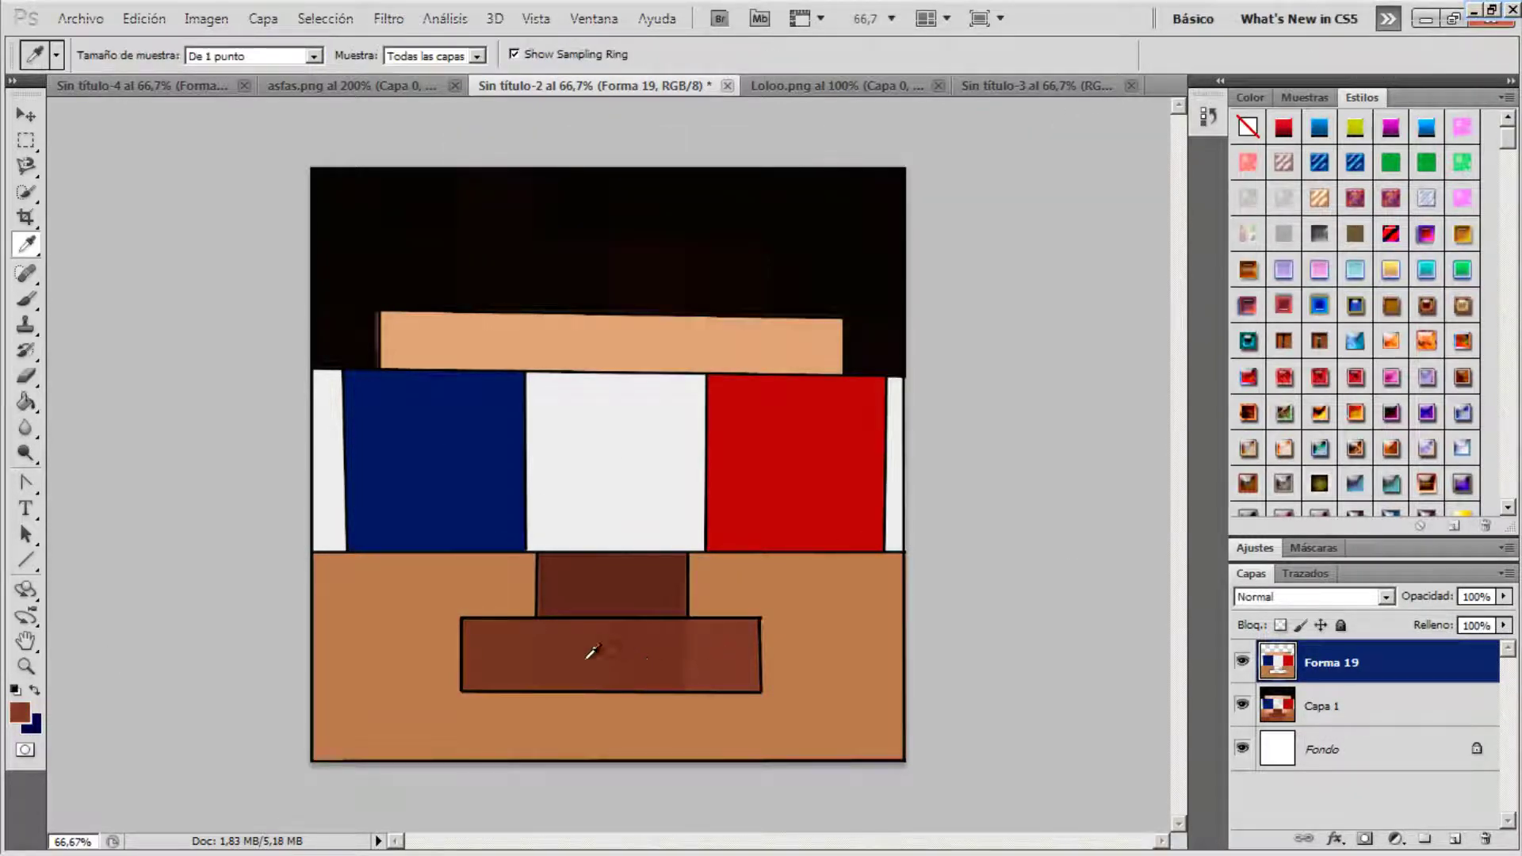
pyautogui.keyDown('alt'); pyautogui.click(600, 604); pyautogui.keyUp('alt')
pyautogui.keyDown('alt'); pyautogui.click(414, 279); pyautogui.keyUp('alt')
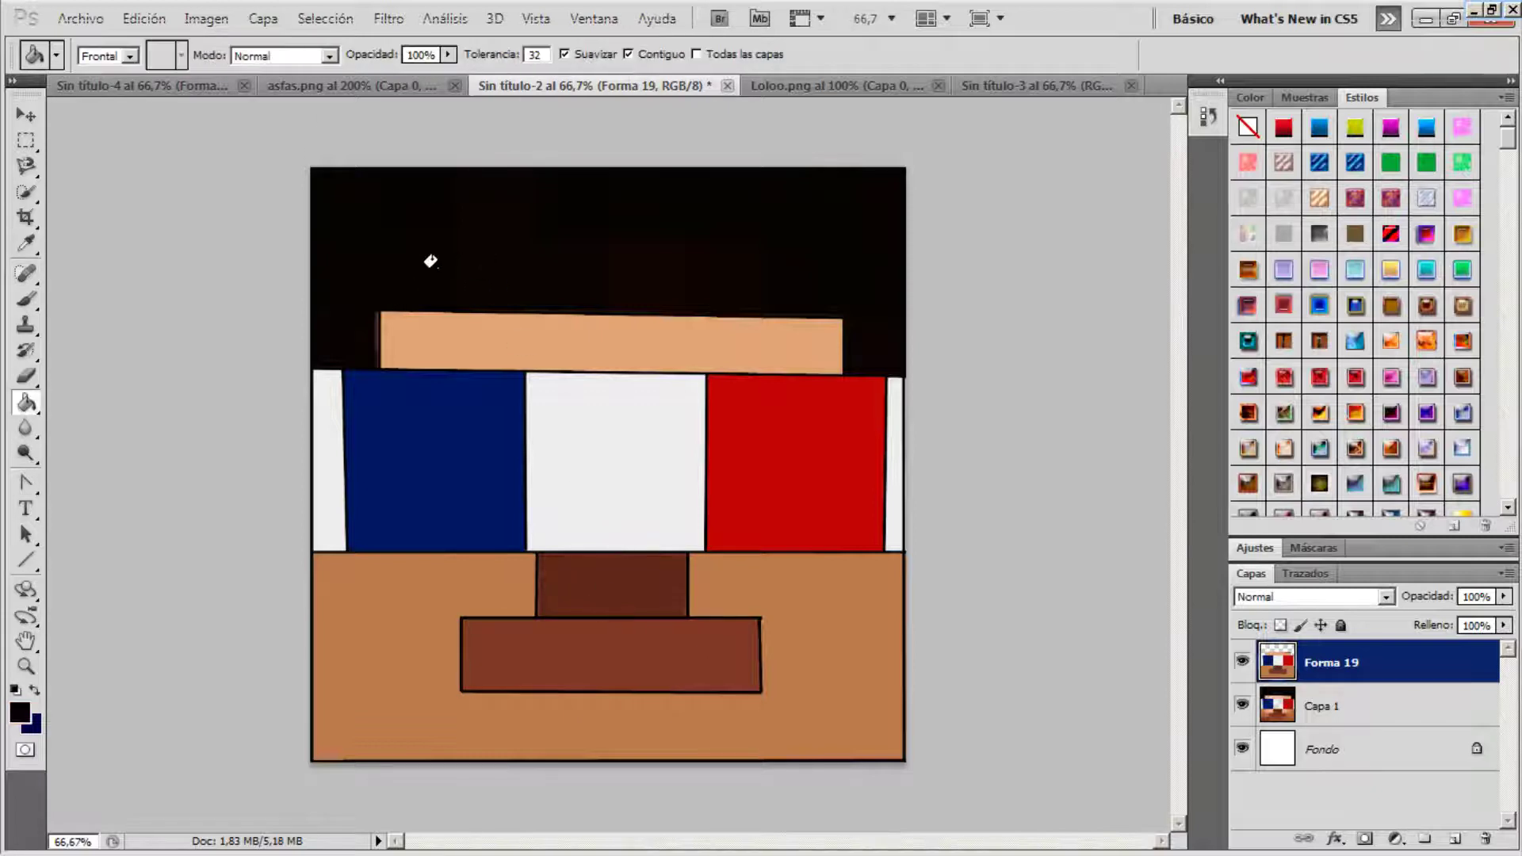
pyautogui.click(431, 284)
# Brush soft black shading at 22 px along the edges of the white strip beside the blue lens and of that lens
pyautogui.click(26, 299)
pyautogui.moveTo(330, 546); pyautogui.dragTo(337, 430)
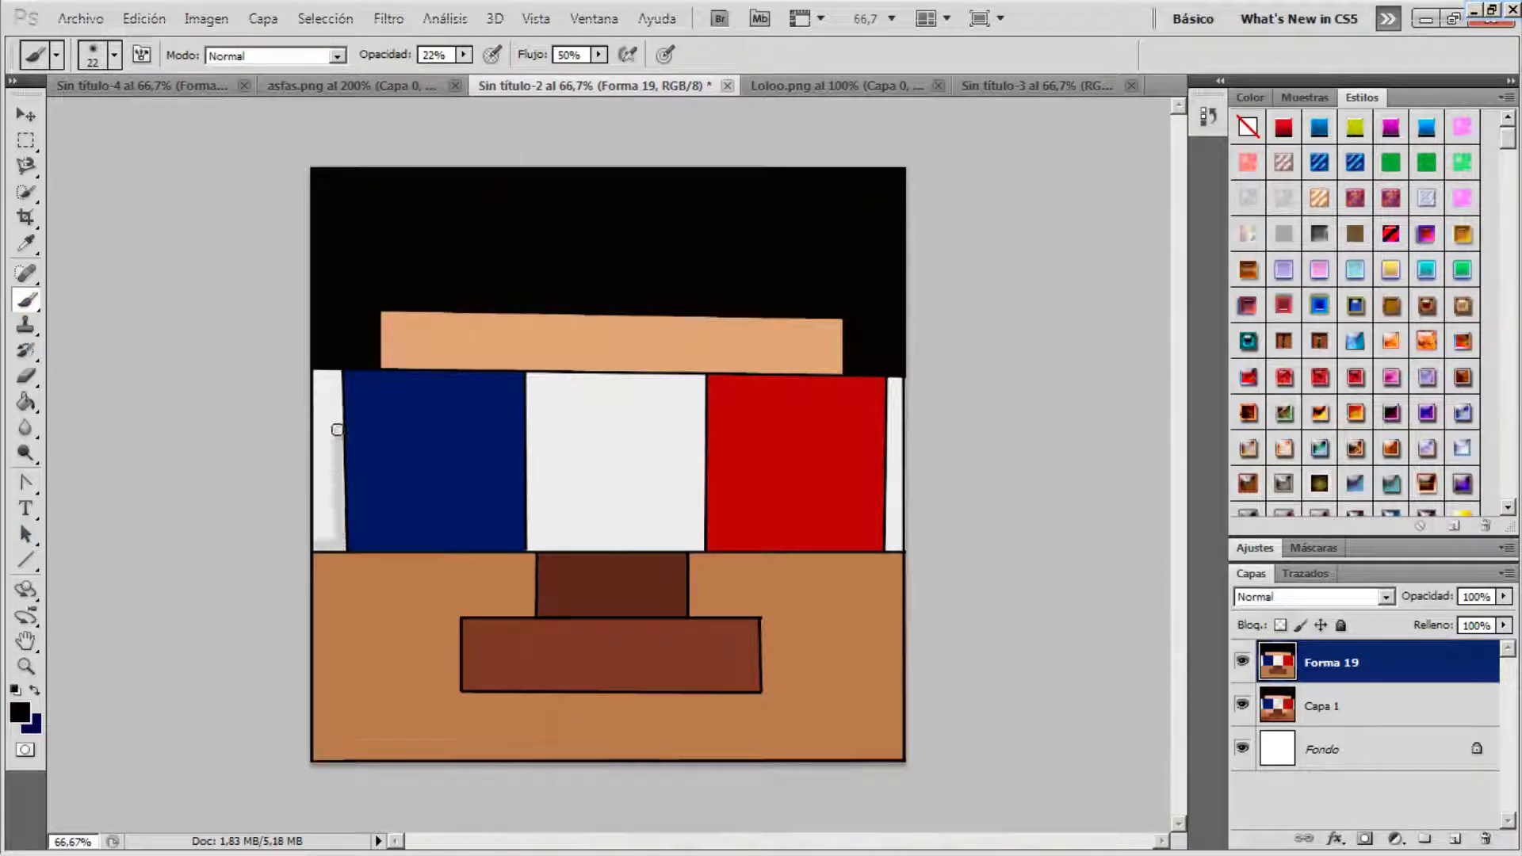
pyautogui.hotkey('ctrl', 'z')
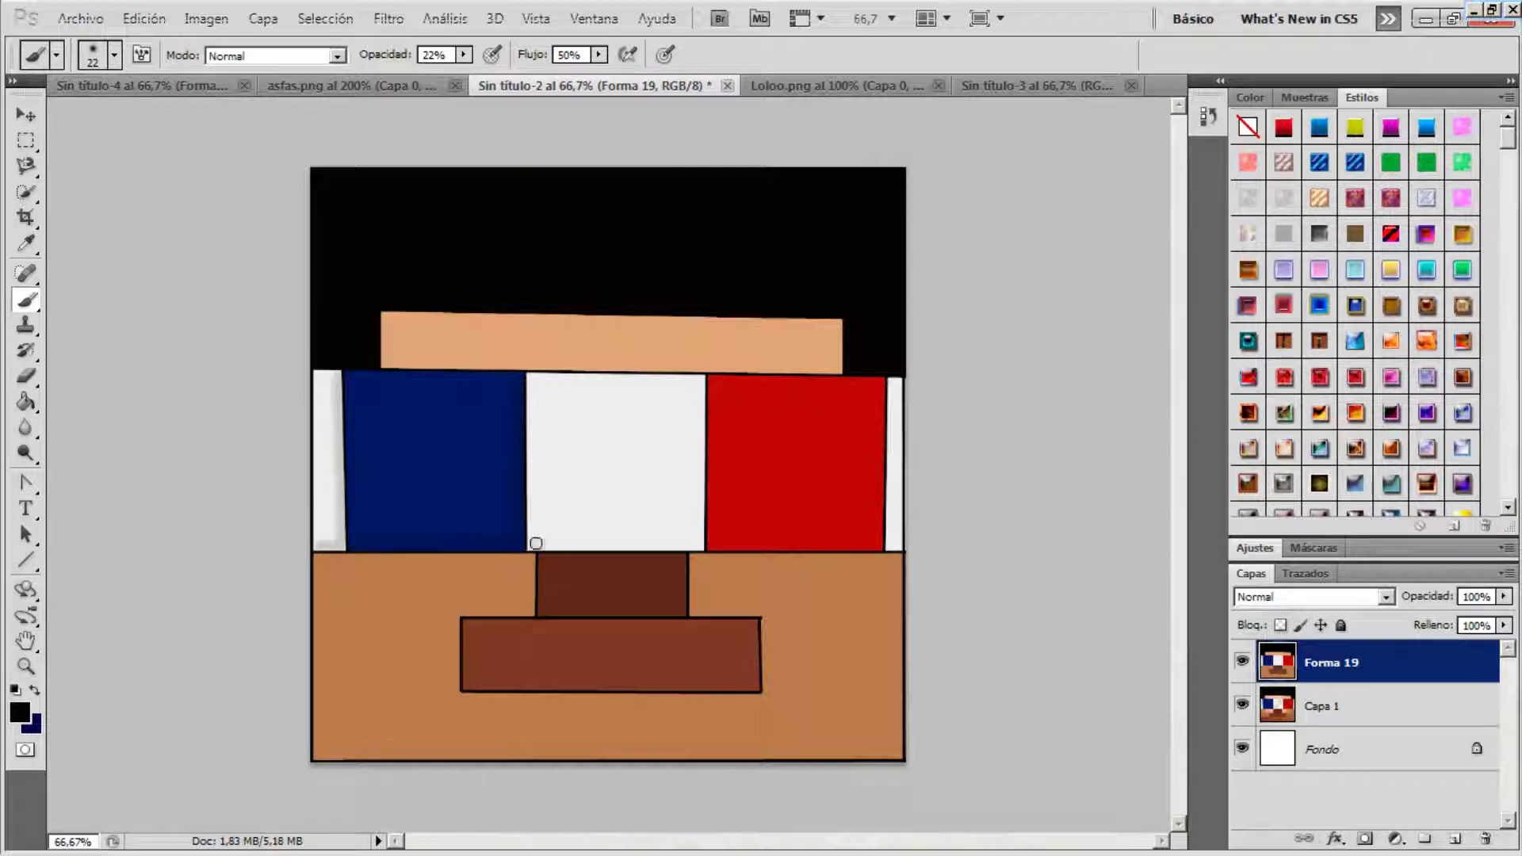
# Brush soft black shading along the edges of the white center, the red lens, the strip beside it, the nose and the mouth
pyautogui.moveTo(536, 544)
pyautogui.mouseDown()
pyautogui.moveTo(692, 527)
pyautogui.moveTo(624, 544)
pyautogui.moveTo(695, 543)
pyautogui.moveTo(699, 388)
pyautogui.mouseUp()
pyautogui.hotkey('ctrl', 'z')
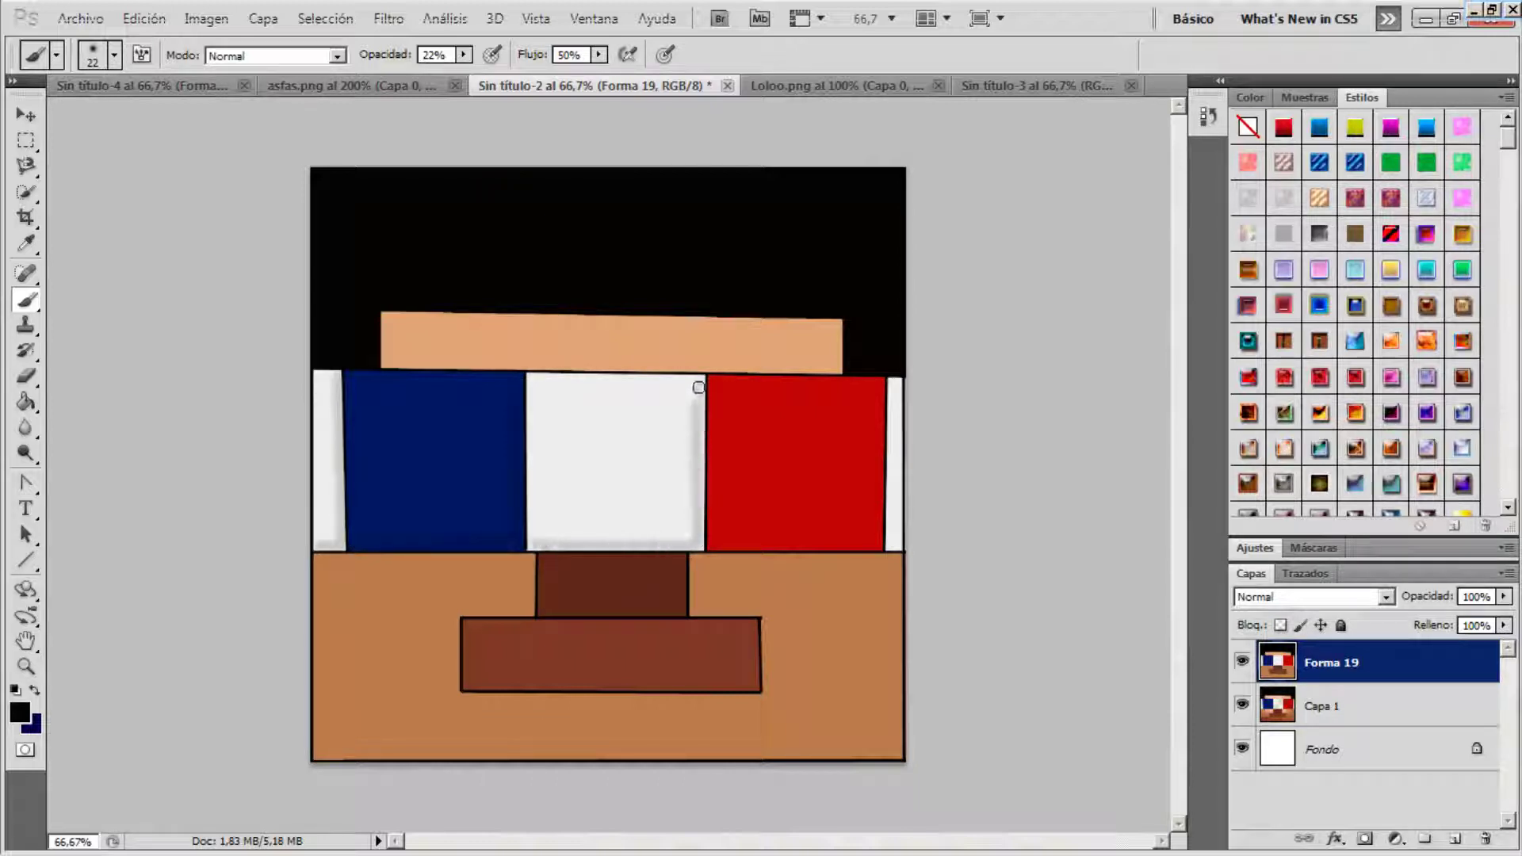
pyautogui.hotkey('ctrl', 'z')
pyautogui.moveTo(526, 538); pyautogui.dragTo(692, 547)
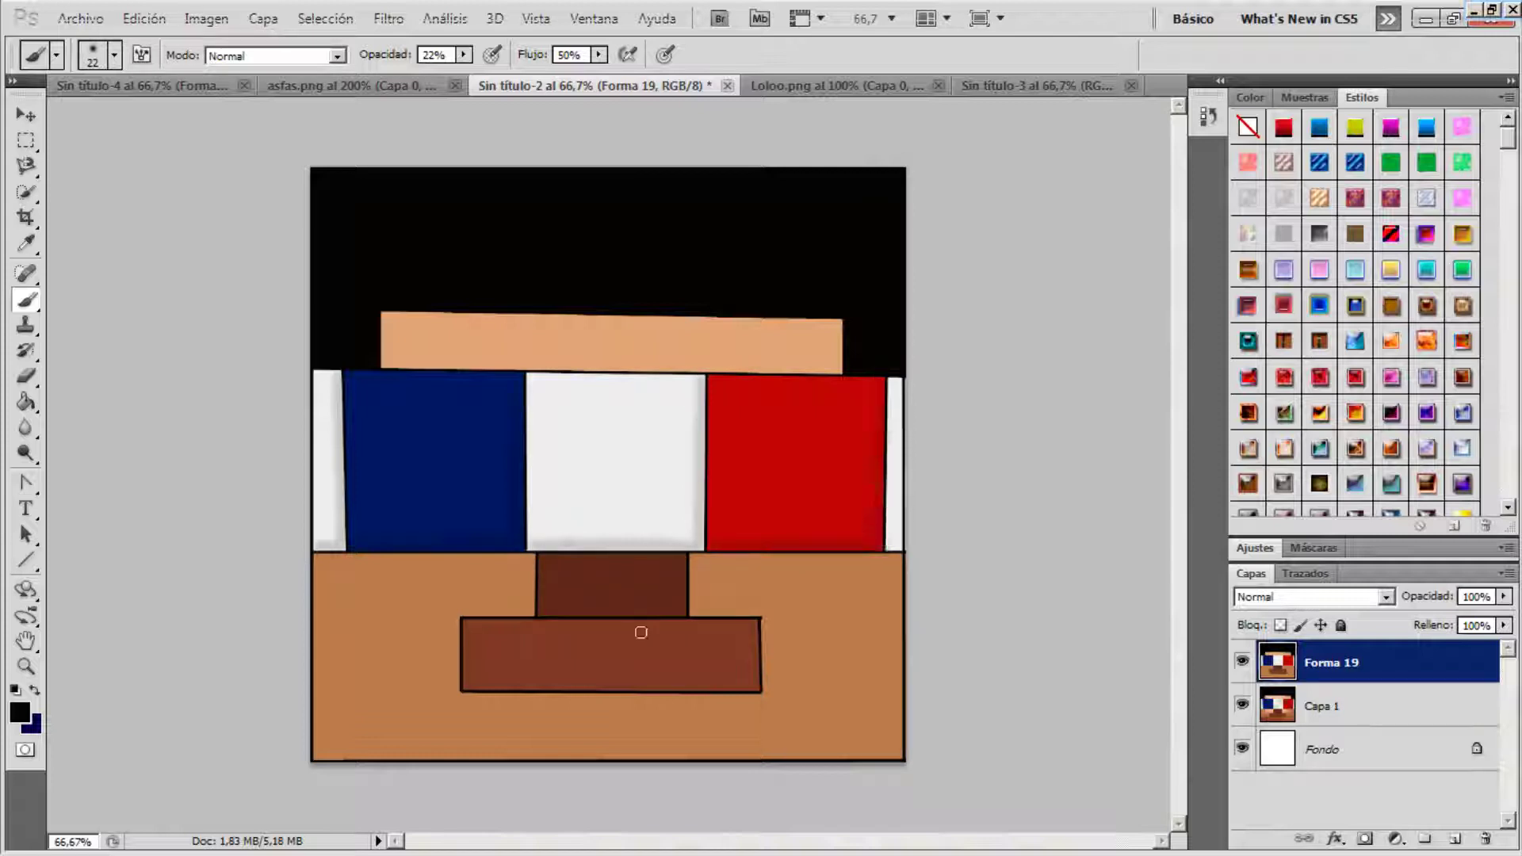
pyautogui.moveTo(897, 546); pyautogui.dragTo(900, 394)
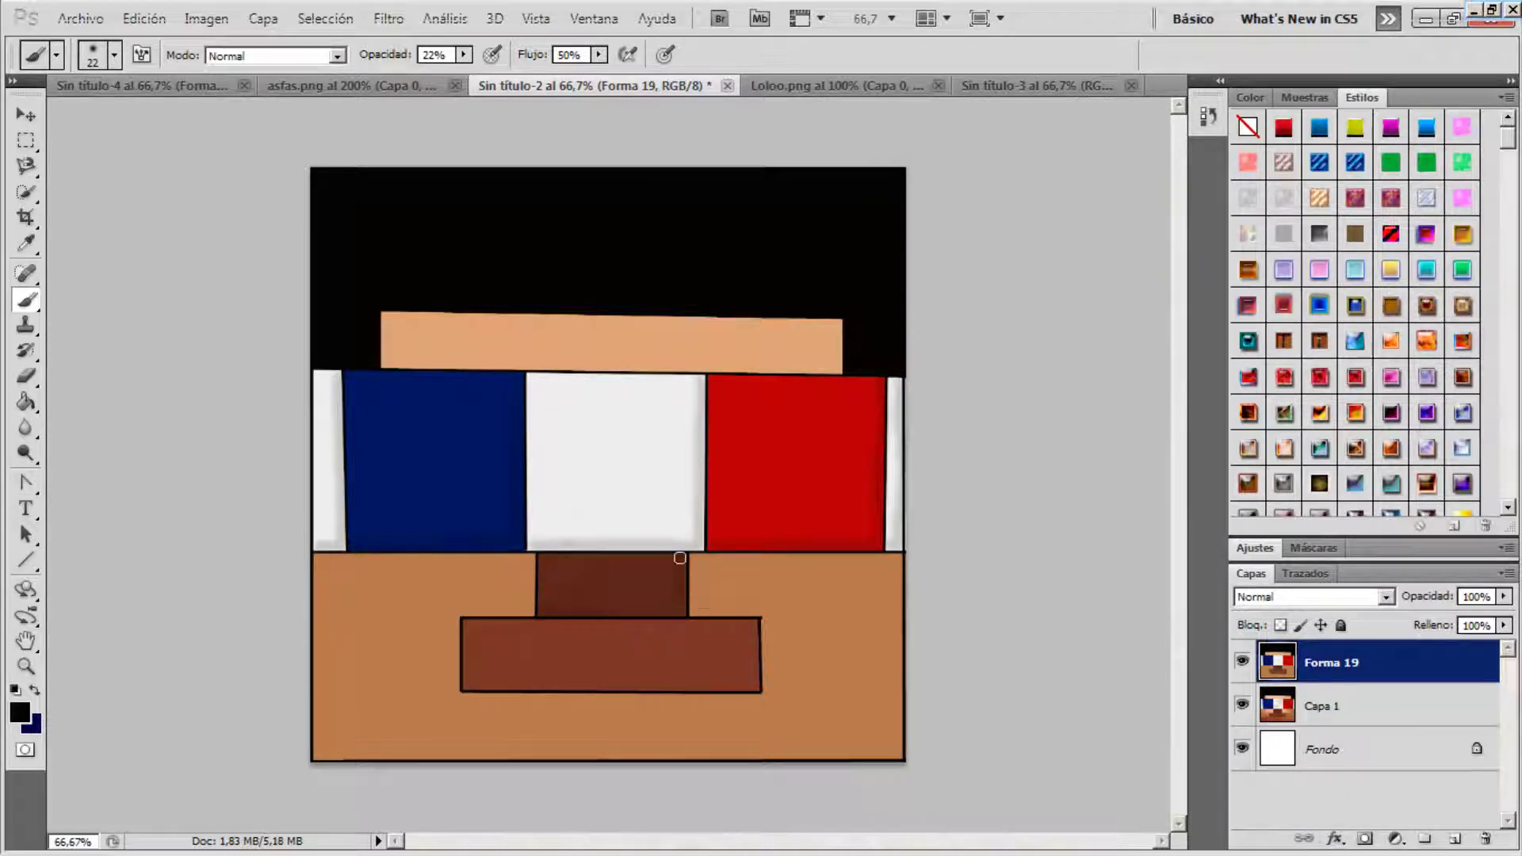
pyautogui.hotkey('ctrl', 'z')
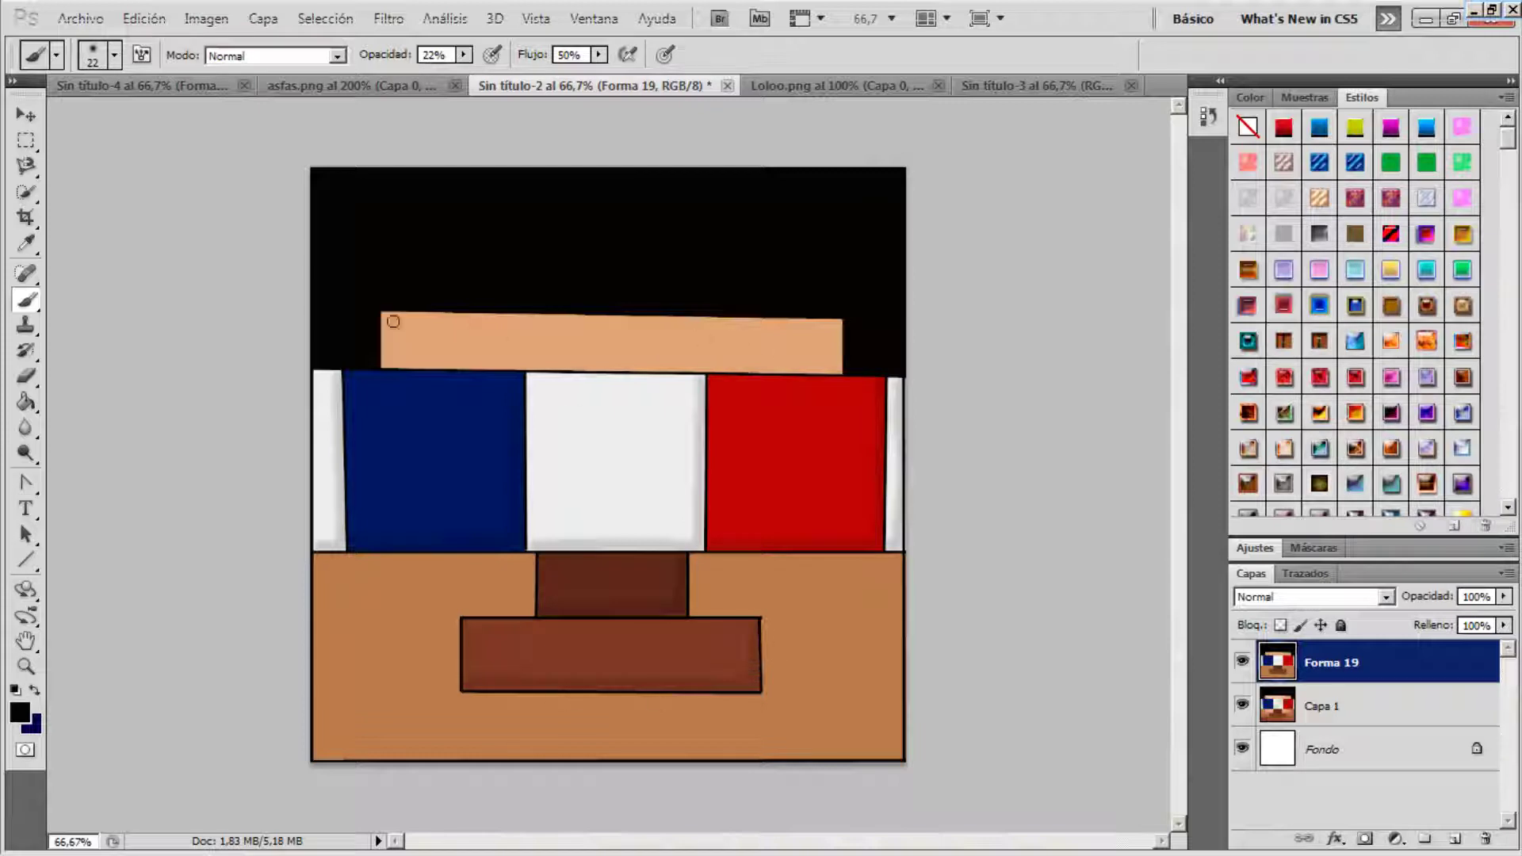
# Brush soft black shading along the edges of the forehead strip and around the outer edges of the lower face
pyautogui.moveTo(385, 318)
pyautogui.mouseDown()
pyautogui.moveTo(779, 324)
pyautogui.moveTo(842, 352)
pyautogui.mouseUp()
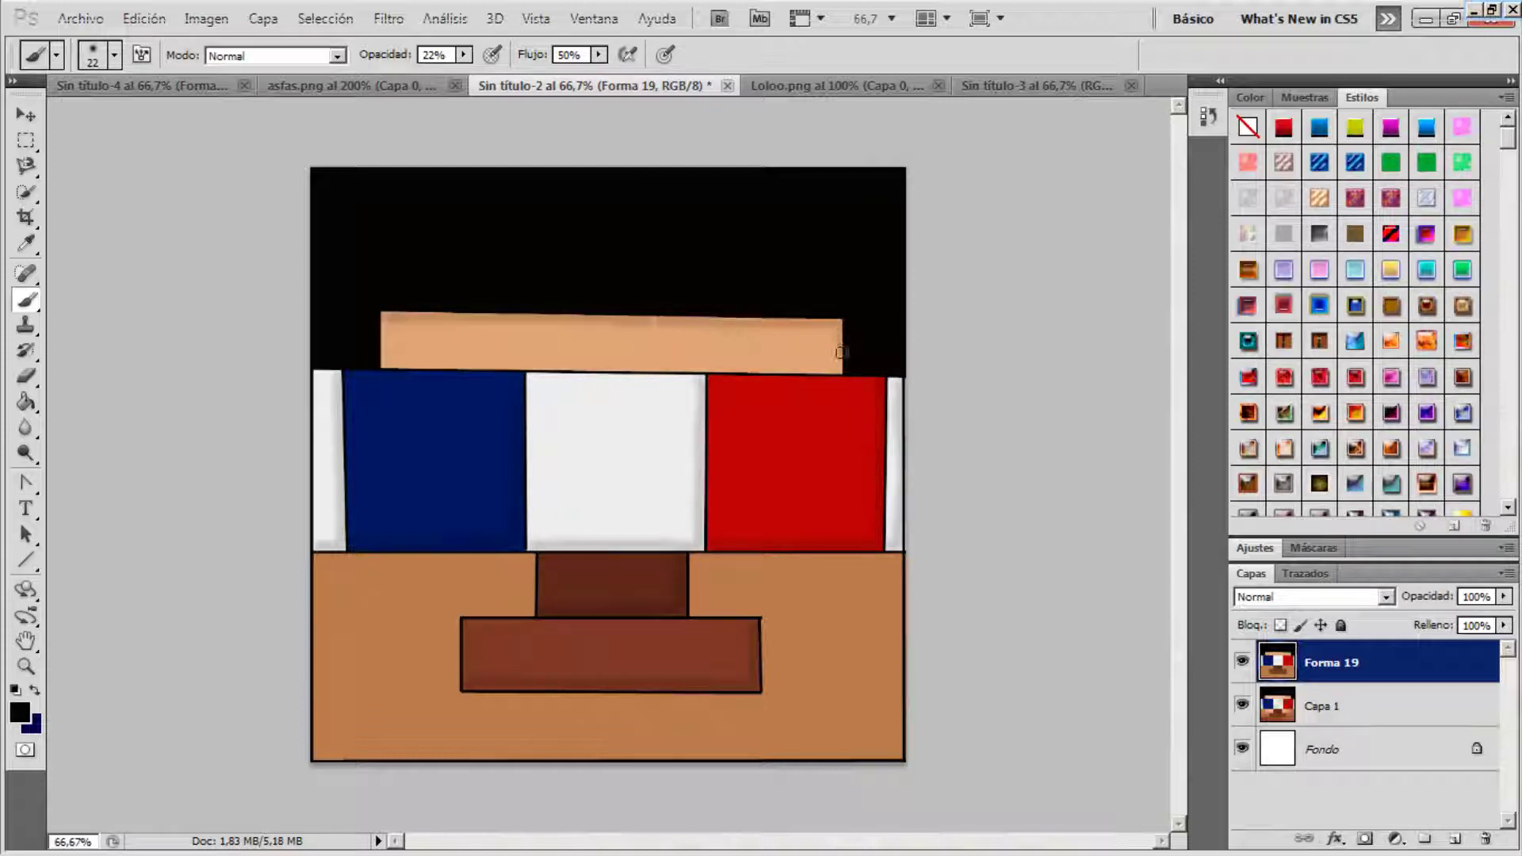
pyautogui.hotkey('ctrl', 'z')
pyautogui.moveTo(319, 560); pyautogui.dragTo(328, 650)
pyautogui.hotkey('ctrl', 'z')
pyautogui.moveTo(319, 756)
pyautogui.mouseDown()
pyautogui.moveTo(318, 559)
pyautogui.moveTo(318, 756)
pyautogui.moveTo(794, 759)
pyautogui.mouseUp()
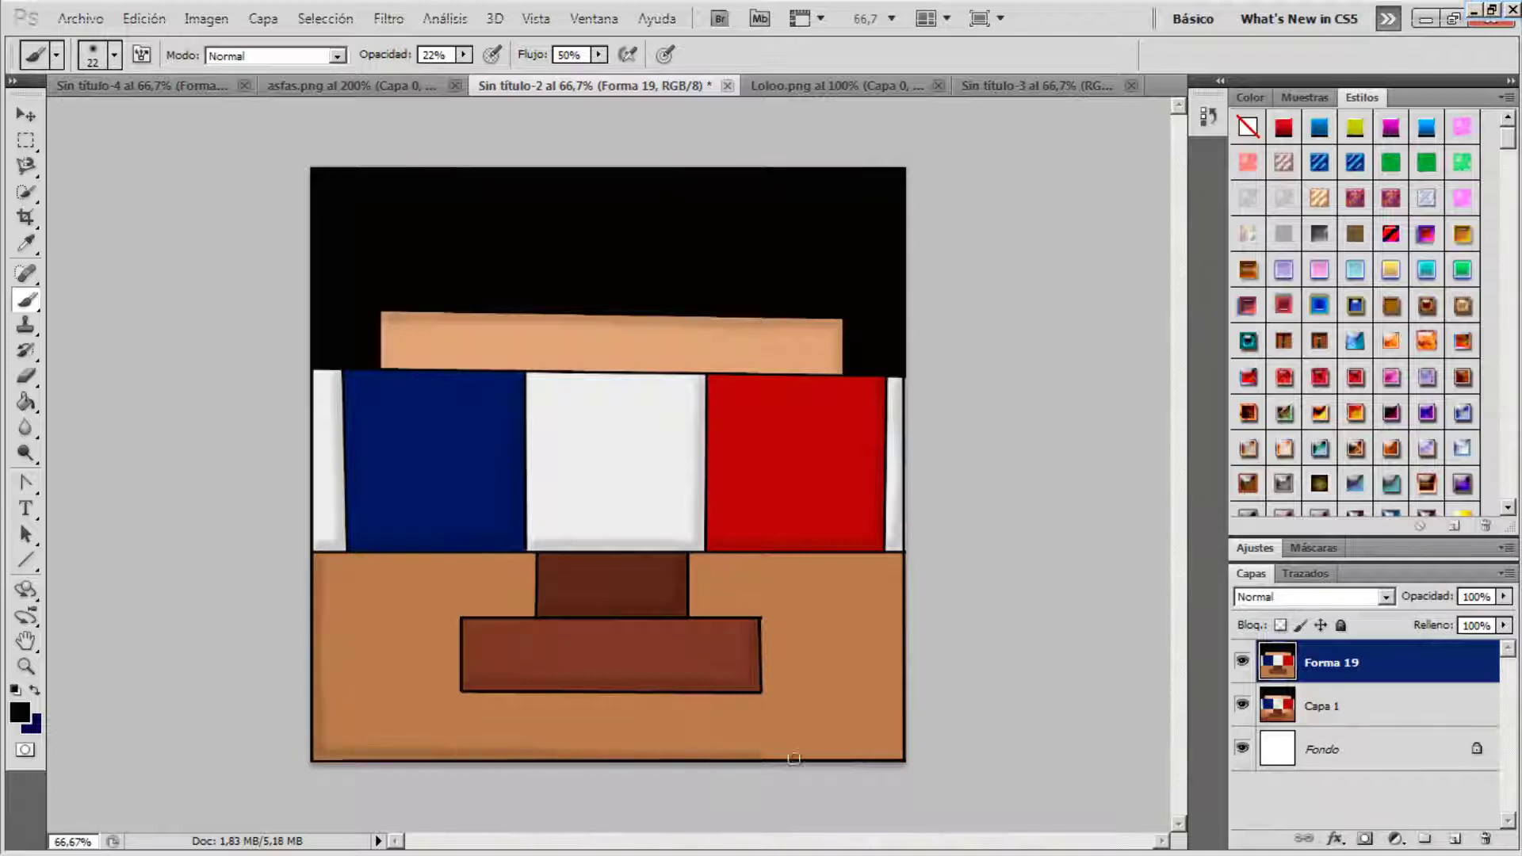
pyautogui.moveTo(895, 665); pyautogui.dragTo(895, 559)
pyautogui.hotkey('ctrl', 'z')
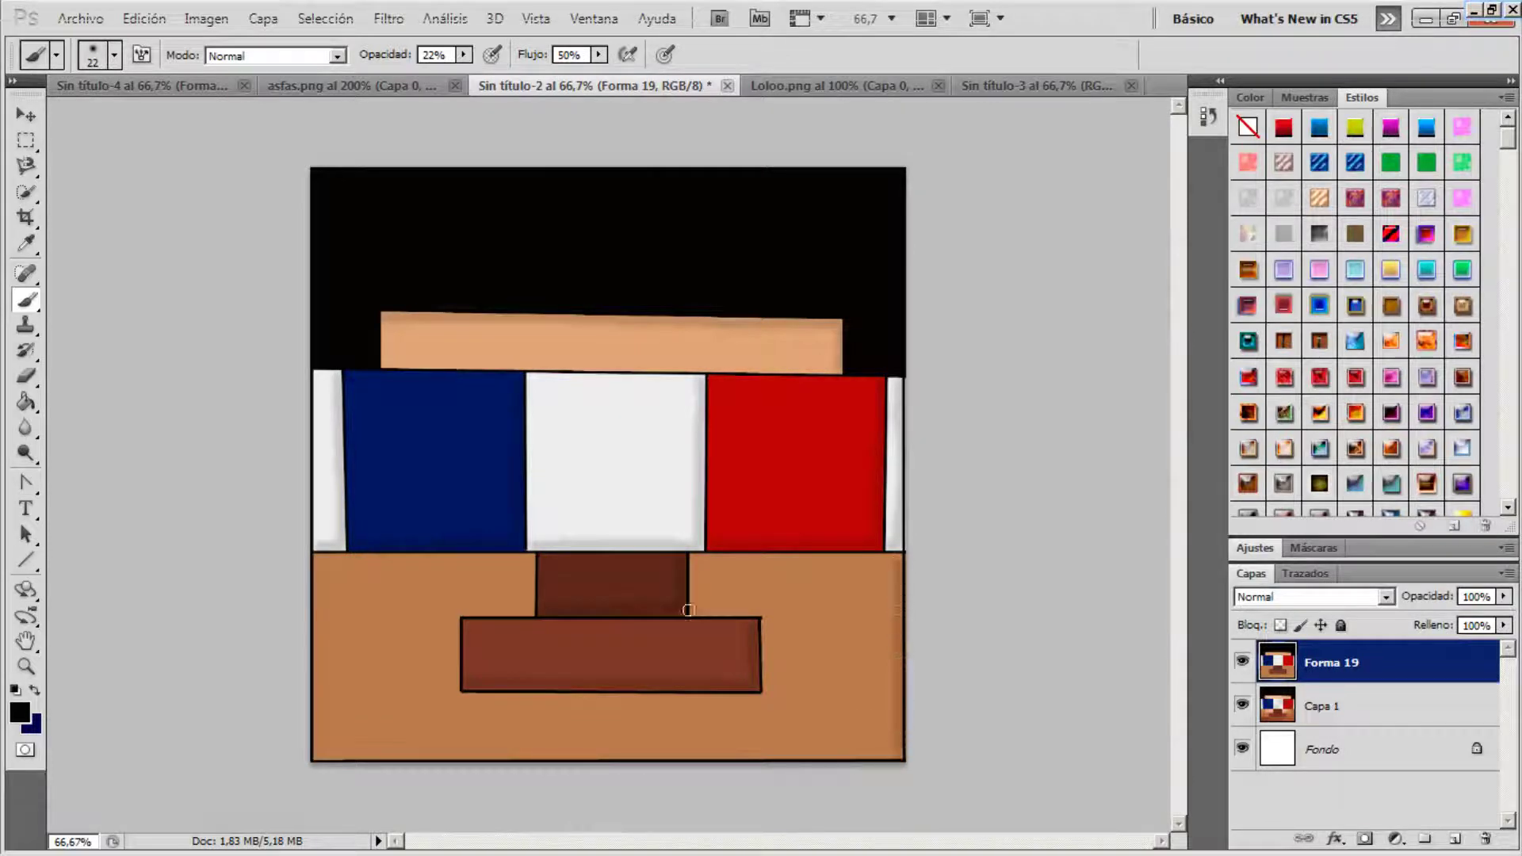
pyautogui.moveTo(348, 752); pyautogui.dragTo(891, 755)
# Close asfas.png without saving its changes and cut the square cyan head out of Loloo.png
pyautogui.click(454, 85)
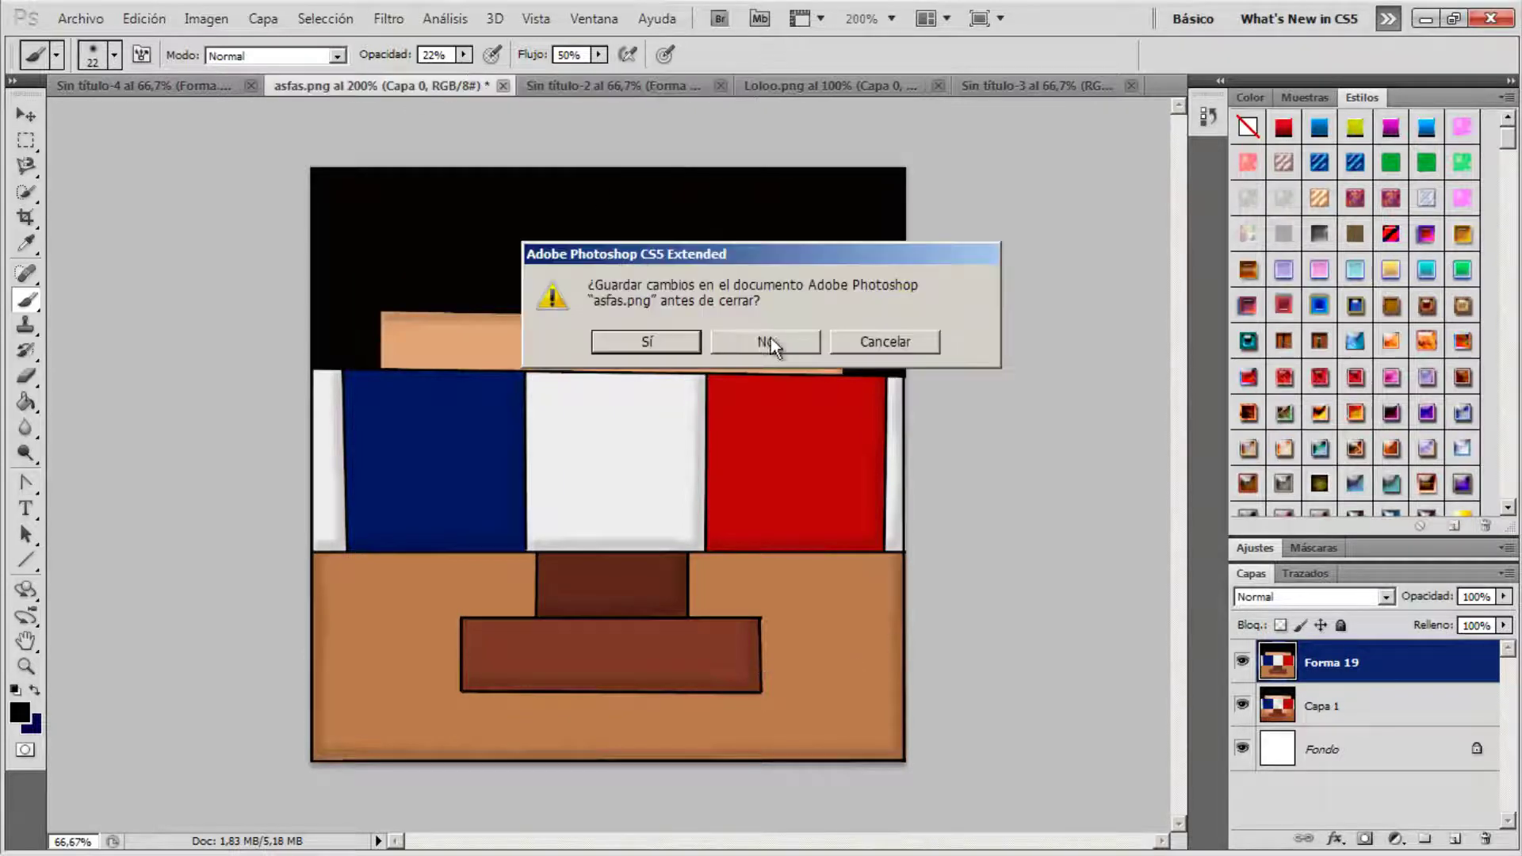
pyautogui.click(771, 343)
pyautogui.click(614, 87)
pyautogui.hotkey('ctrl', '+')
pyautogui.press('m')
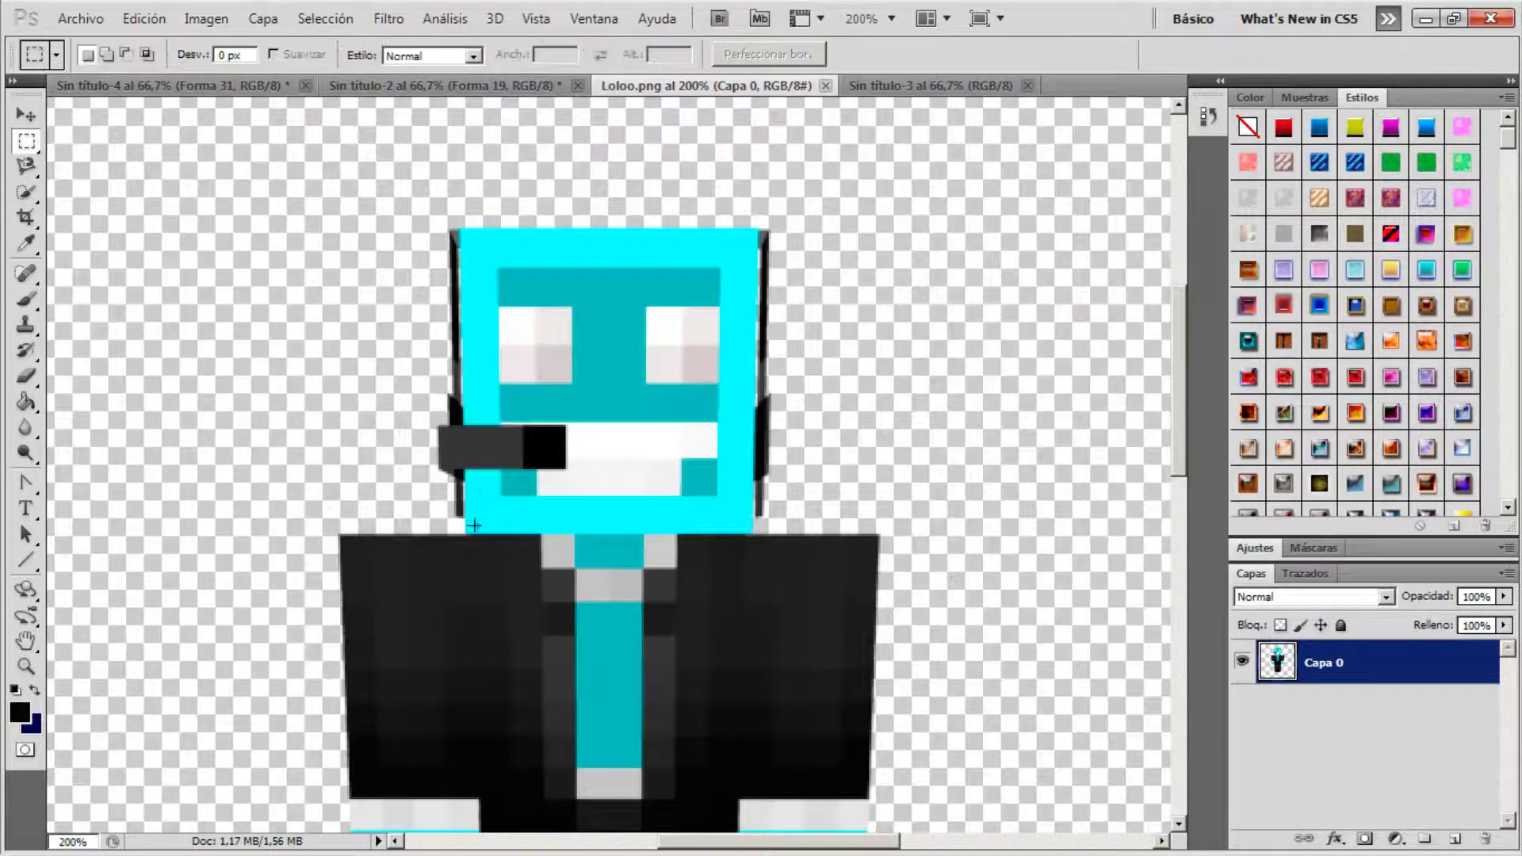
pyautogui.moveTo(754, 258); pyautogui.dragTo(759, 228)
pyautogui.hotkey('ctrl', 'x')
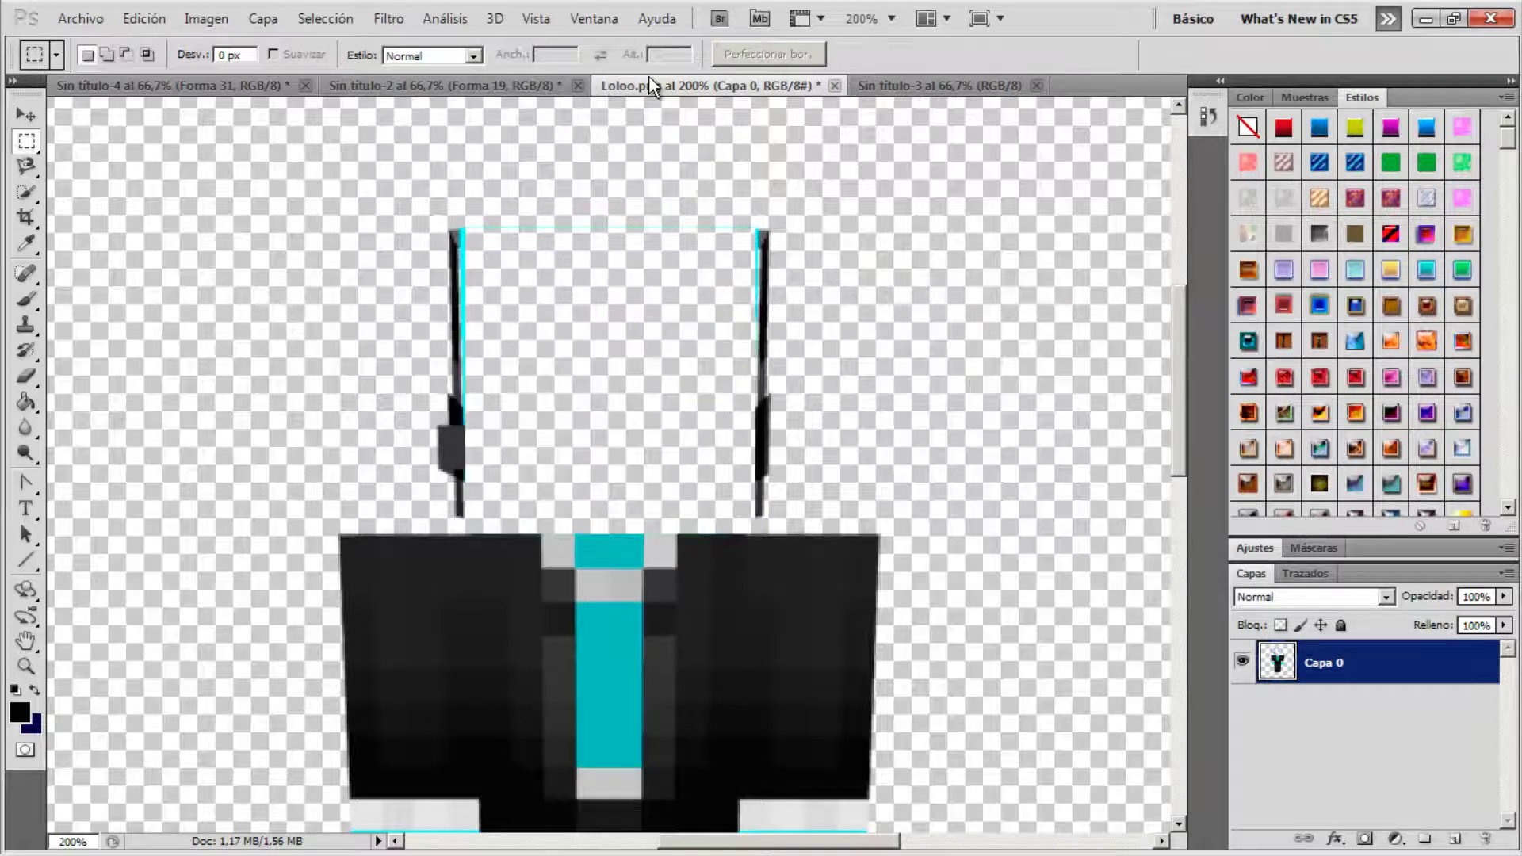
# Paste the cyan head into Sin título-3 and stretch it to fill the square canvas
pyautogui.click(906, 86)
pyautogui.hotkey('ctrl', 'v')
pyautogui.press('v')
pyautogui.moveTo(659, 410); pyautogui.dragTo(906, 167)
pyautogui.moveTo(561, 517); pyautogui.dragTo(311, 762)
pyautogui.moveTo(908, 467); pyautogui.dragTo(919, 467)
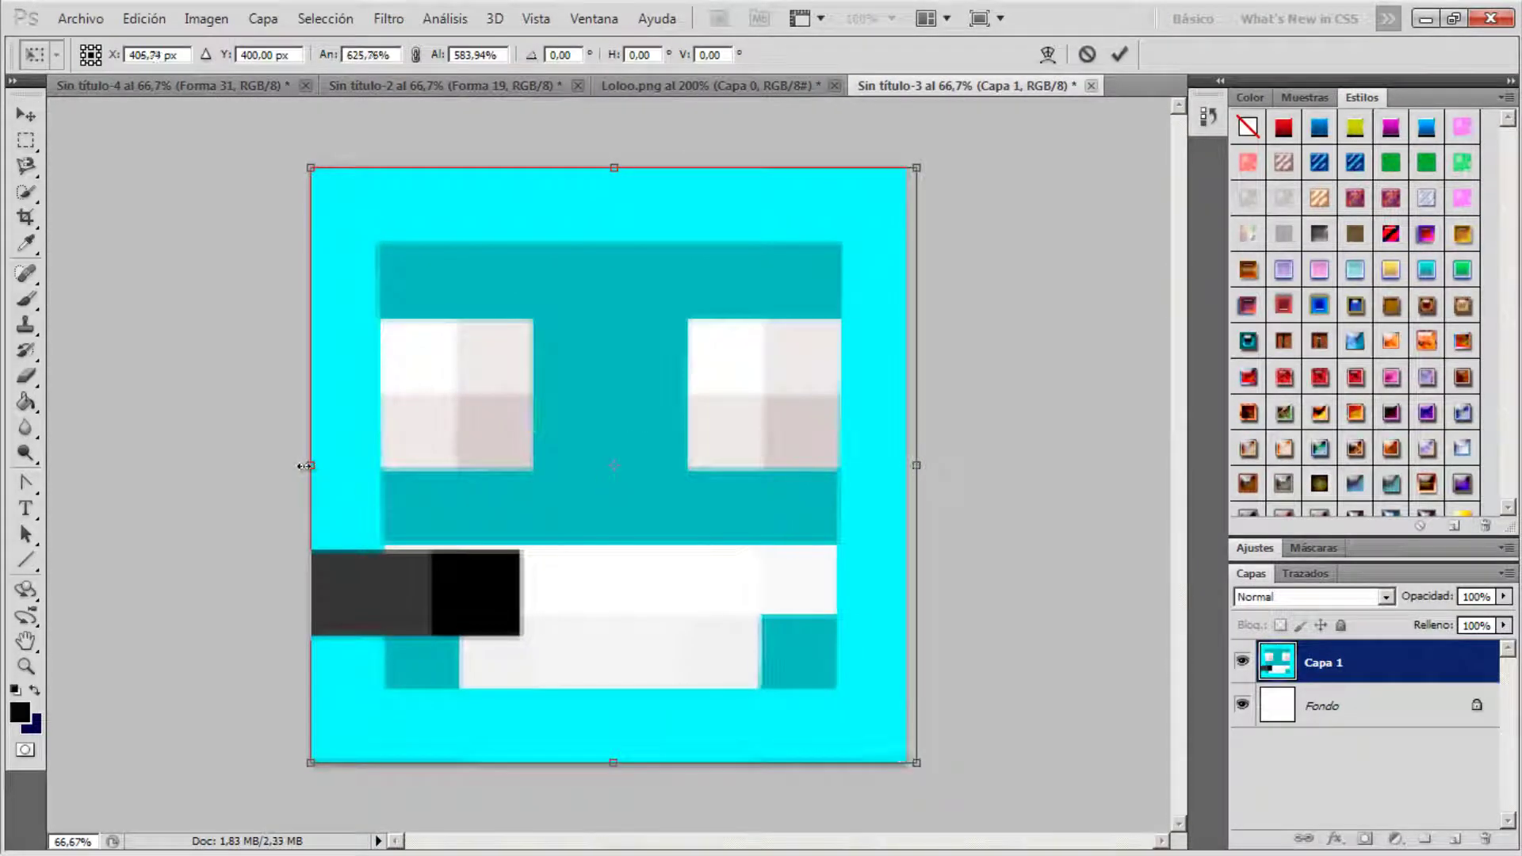
pyautogui.moveTo(304, 466); pyautogui.dragTo(299, 466)
pyautogui.press('Return')
# Draw straight 4 px black lines along all four outer edges of the cyan head
pyautogui.click(26, 560)
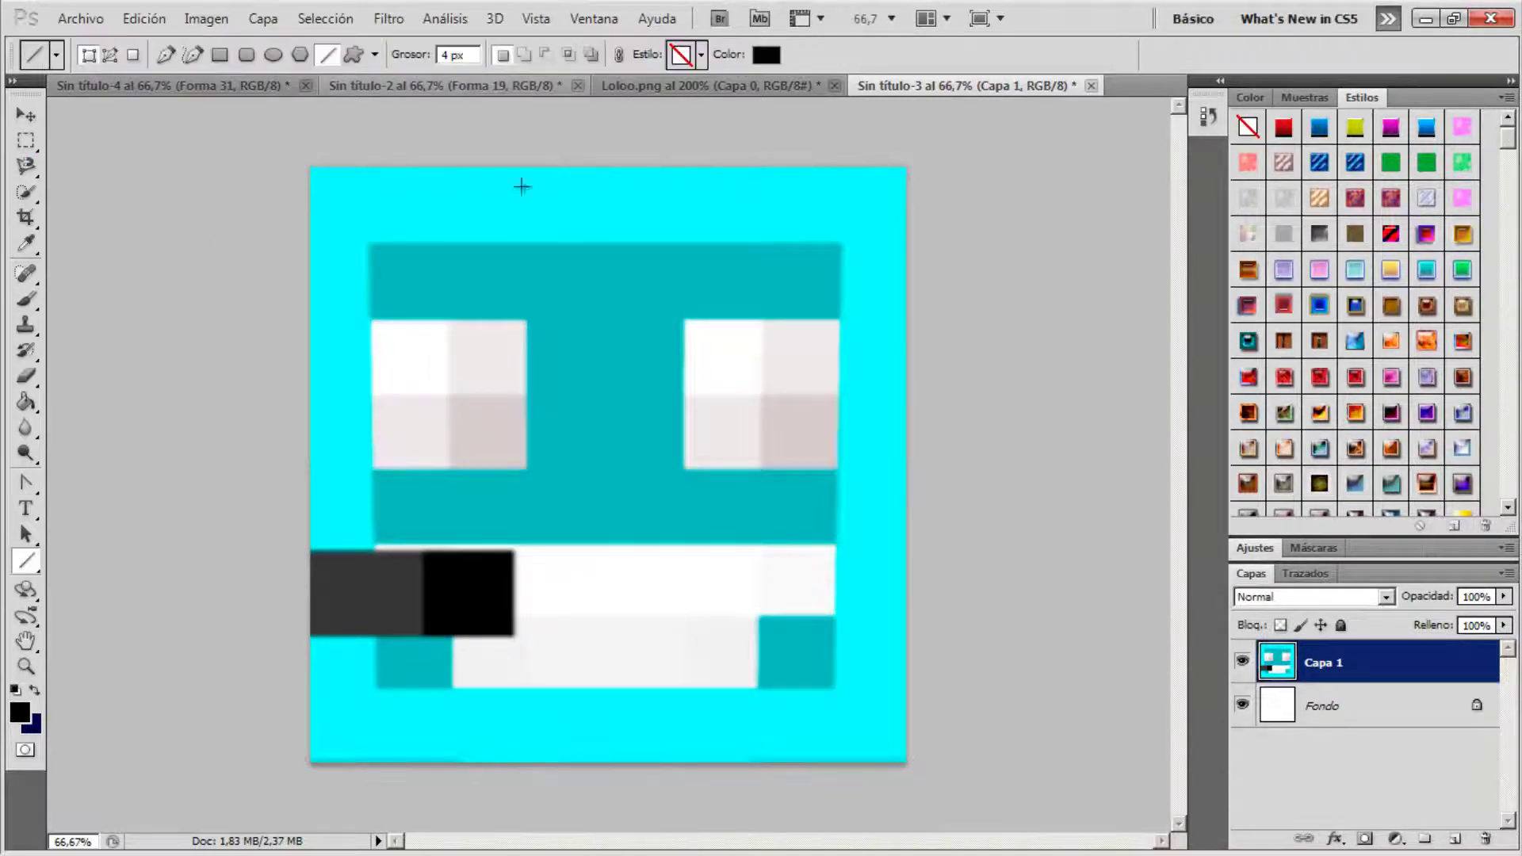
pyautogui.moveTo(308, 177); pyautogui.dragTo(310, 805)
pyautogui.press('v')
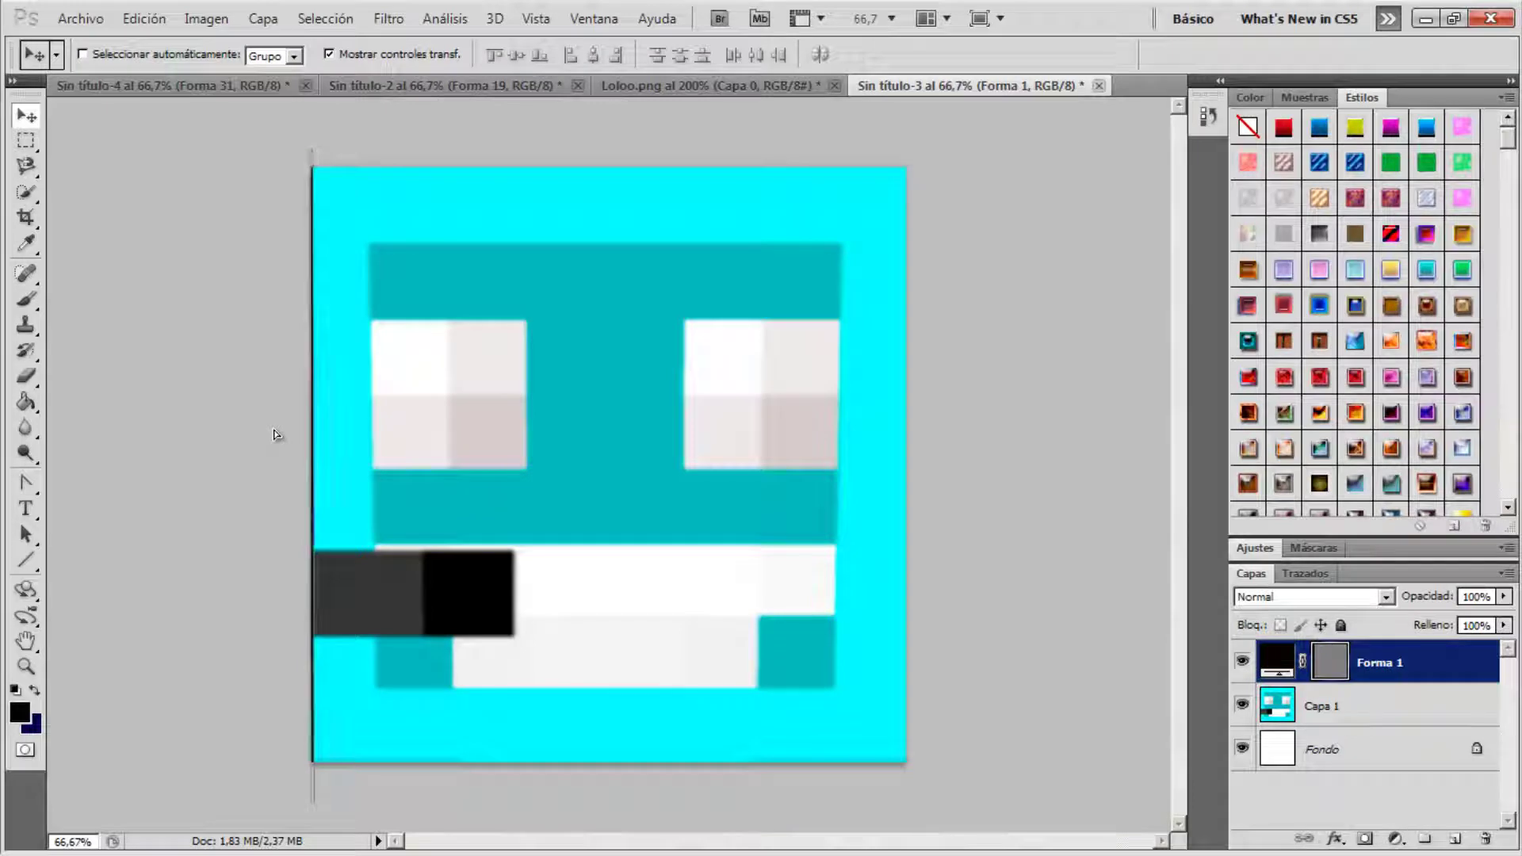
pyautogui.press('u')
pyautogui.moveTo(251, 171); pyautogui.dragTo(1023, 171)
pyautogui.press('v')
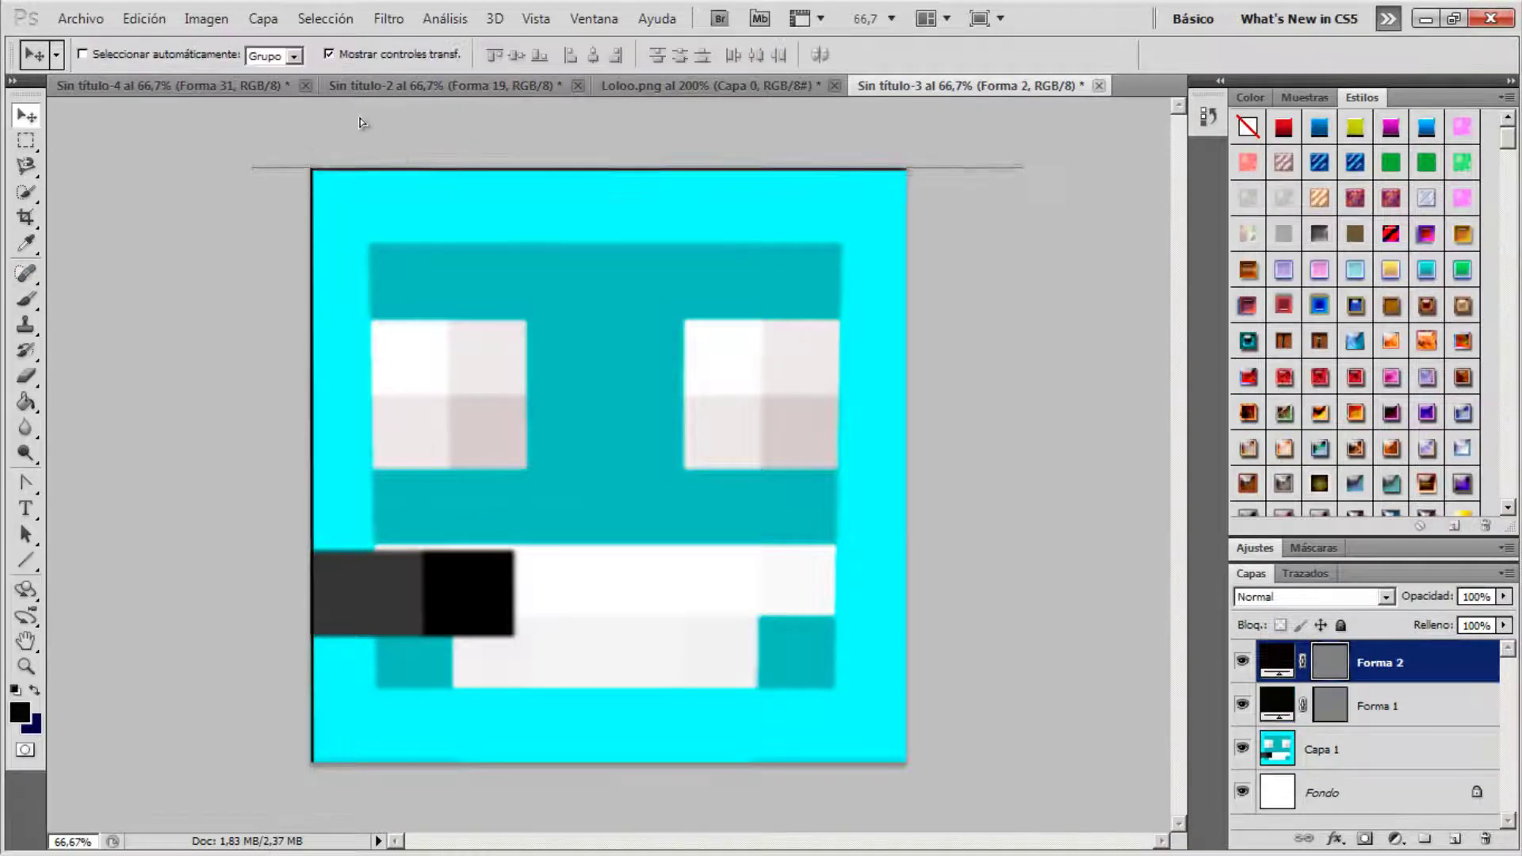
pyautogui.click(26, 560)
pyautogui.moveTo(903, 135)
pyautogui.mouseDown()
pyautogui.moveTo(916, 790)
pyautogui.moveTo(903, 815)
pyautogui.mouseUp()
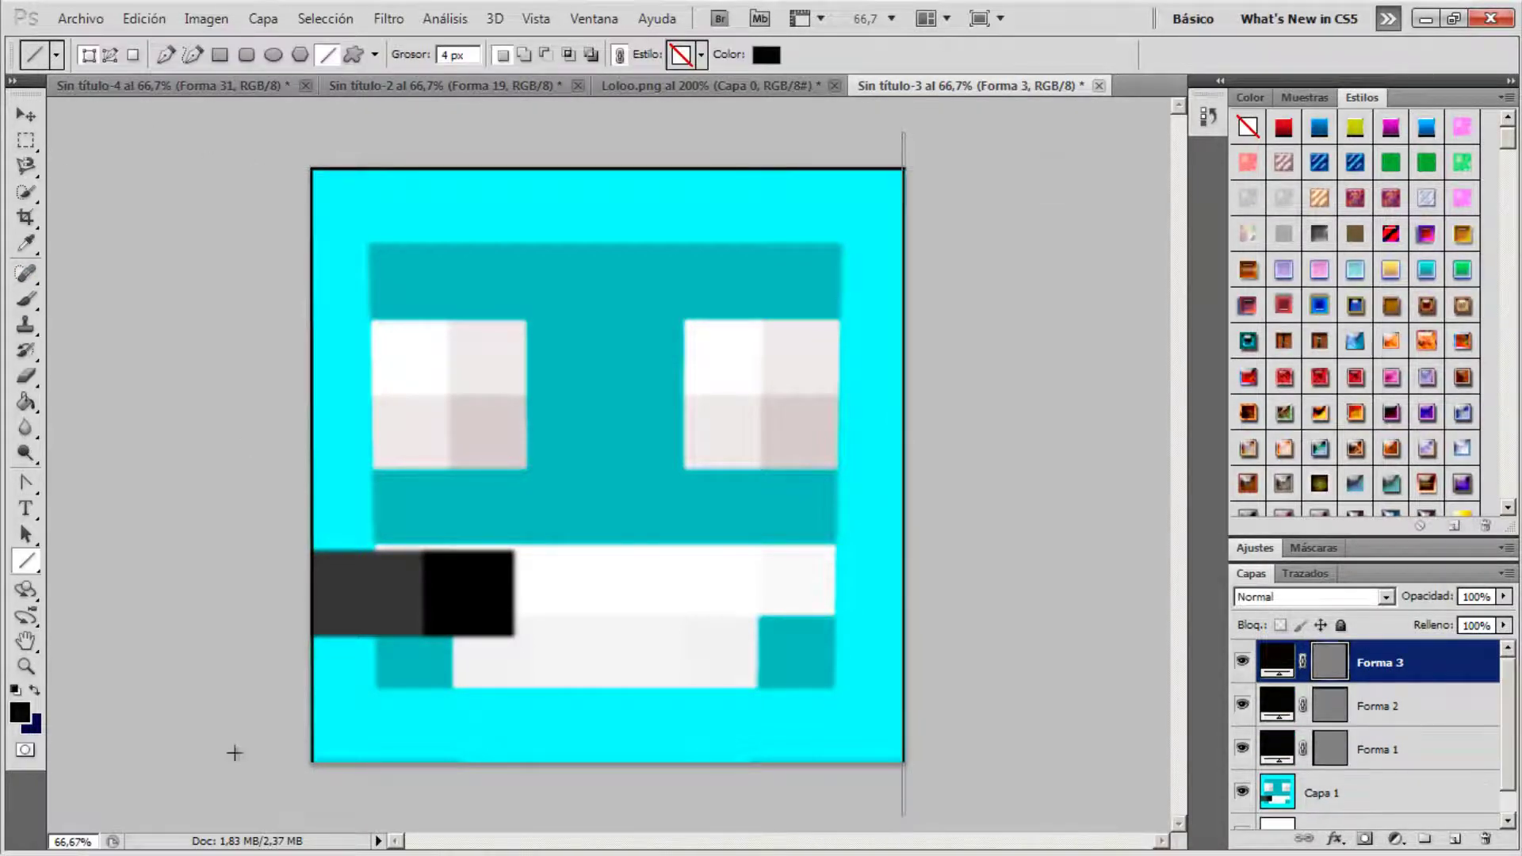
pyautogui.moveTo(231, 765); pyautogui.dragTo(964, 765)
pyautogui.press('v')
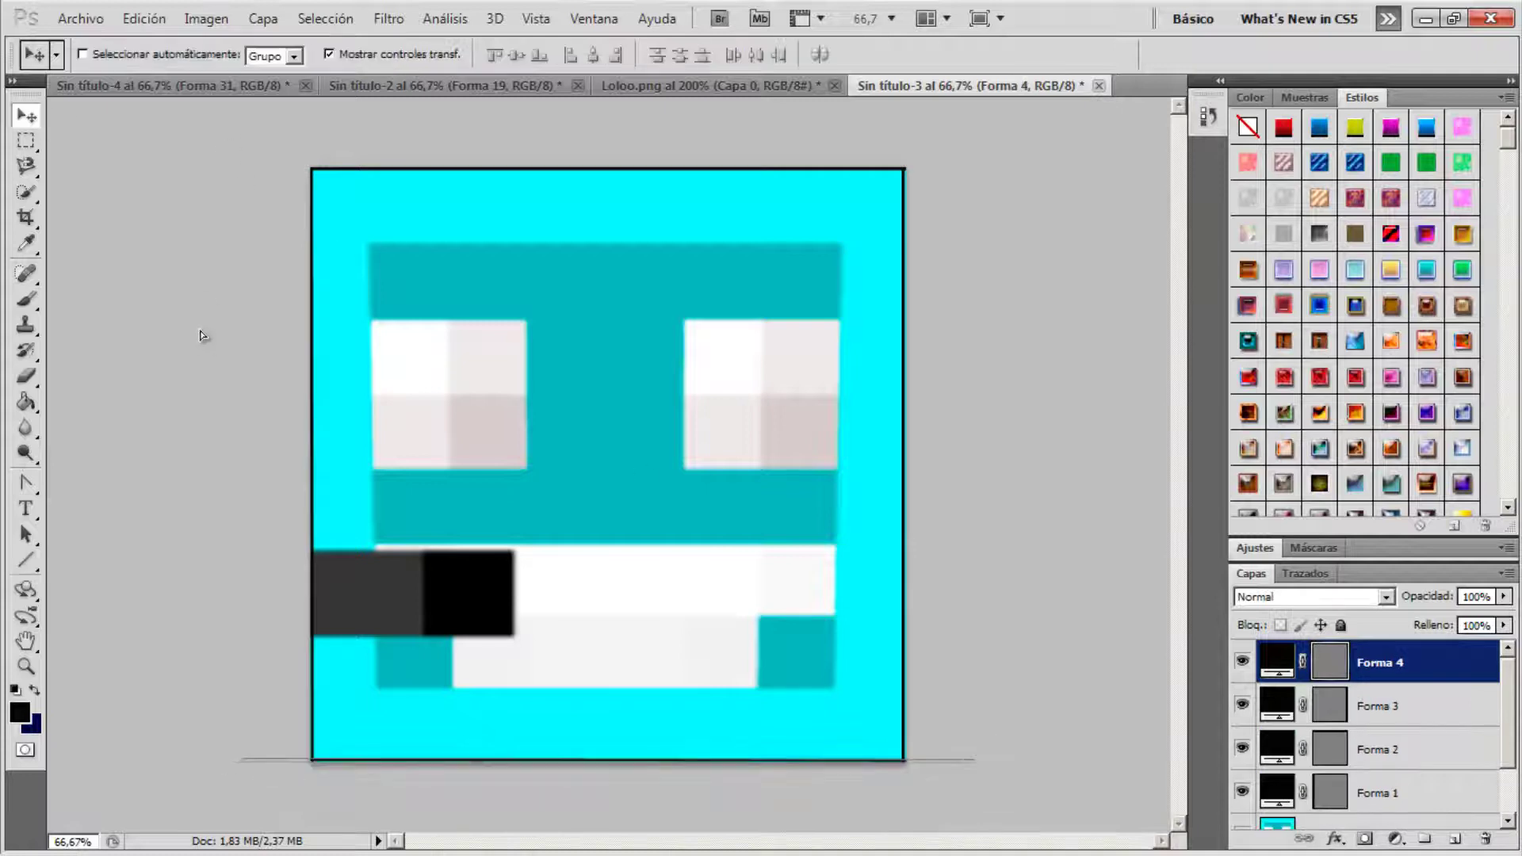
# Merge the four border lines into one layer and scale it to 100.29% width and 100.16% height
pyautogui.keyDown('shift'); pyautogui.click(1380, 793); pyautogui.keyUp('shift')
pyautogui.hotkey('ctrl', 'e')
pyautogui.hotkey('ctrl', 't')
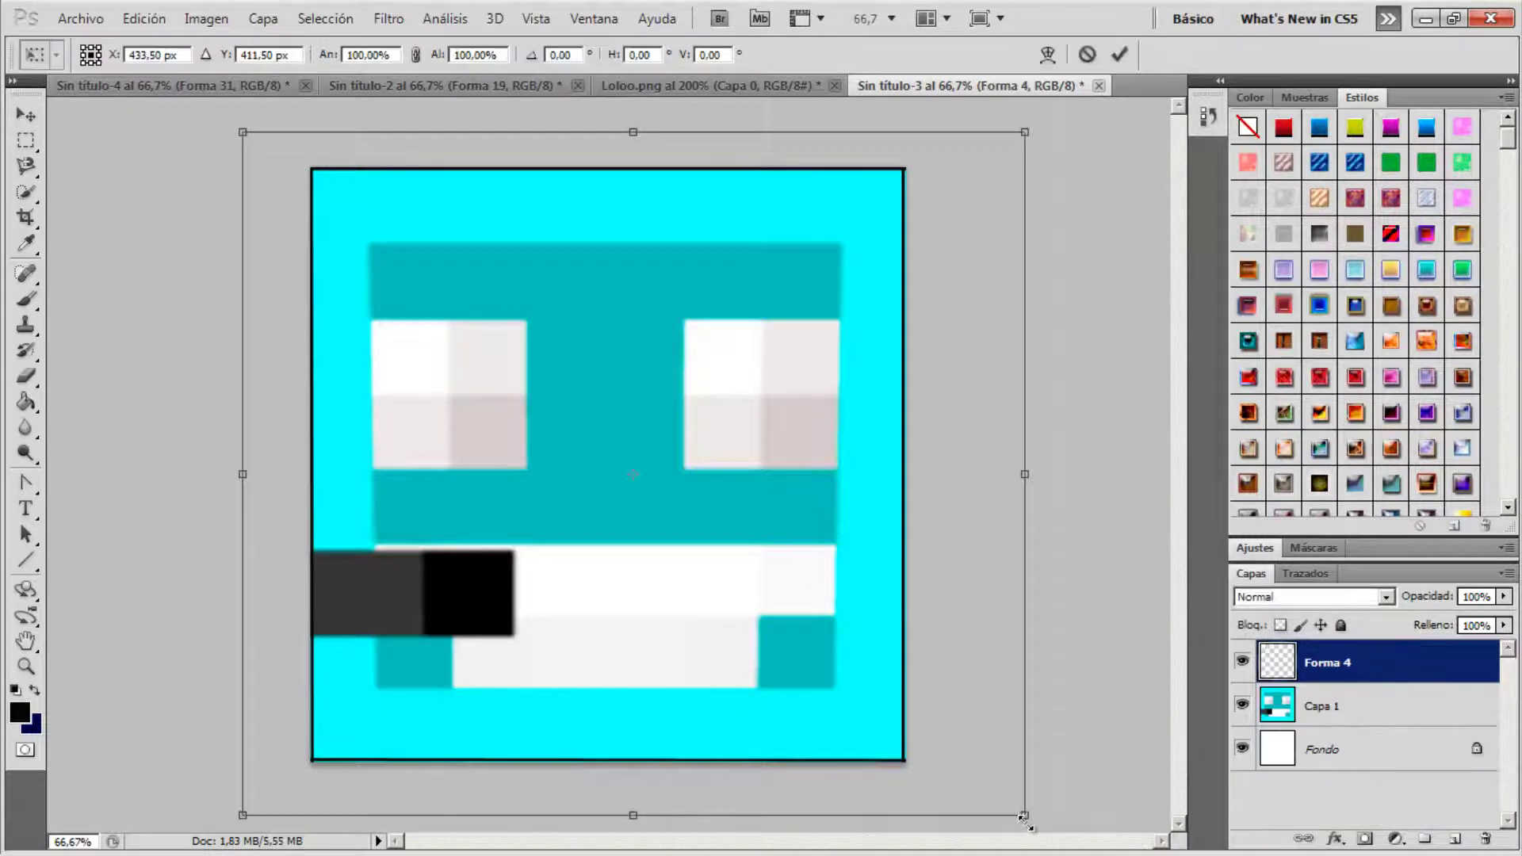
pyautogui.moveTo(1023, 815); pyautogui.dragTo(1027, 816)
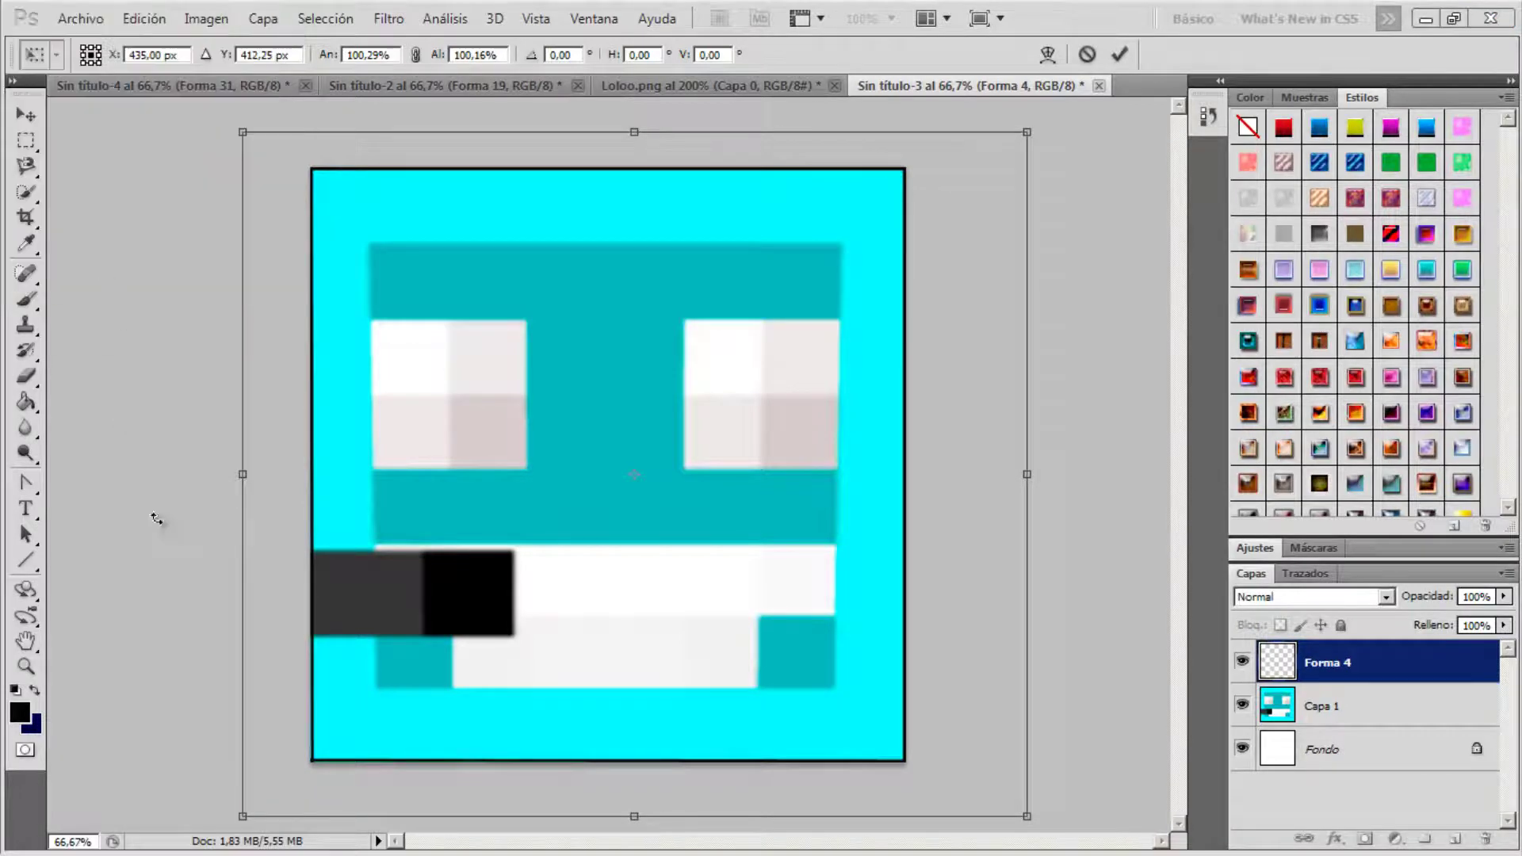
pyautogui.click(26, 559)
pyautogui.click(670, 341)
# Draw black 4 px lines around the microphone and between its gray and black parts
pyautogui.moveTo(261, 550); pyautogui.dragTo(514, 550)
pyautogui.moveTo(515, 551); pyautogui.dragTo(515, 636)
pyautogui.moveTo(515, 637); pyautogui.dragTo(282, 636)
pyautogui.moveTo(424, 637); pyautogui.dragTo(425, 552)
# Sample the teal of the inner face as the foreground color
pyautogui.press('i')
pyautogui.click(379, 264)
pyautogui.press('g')
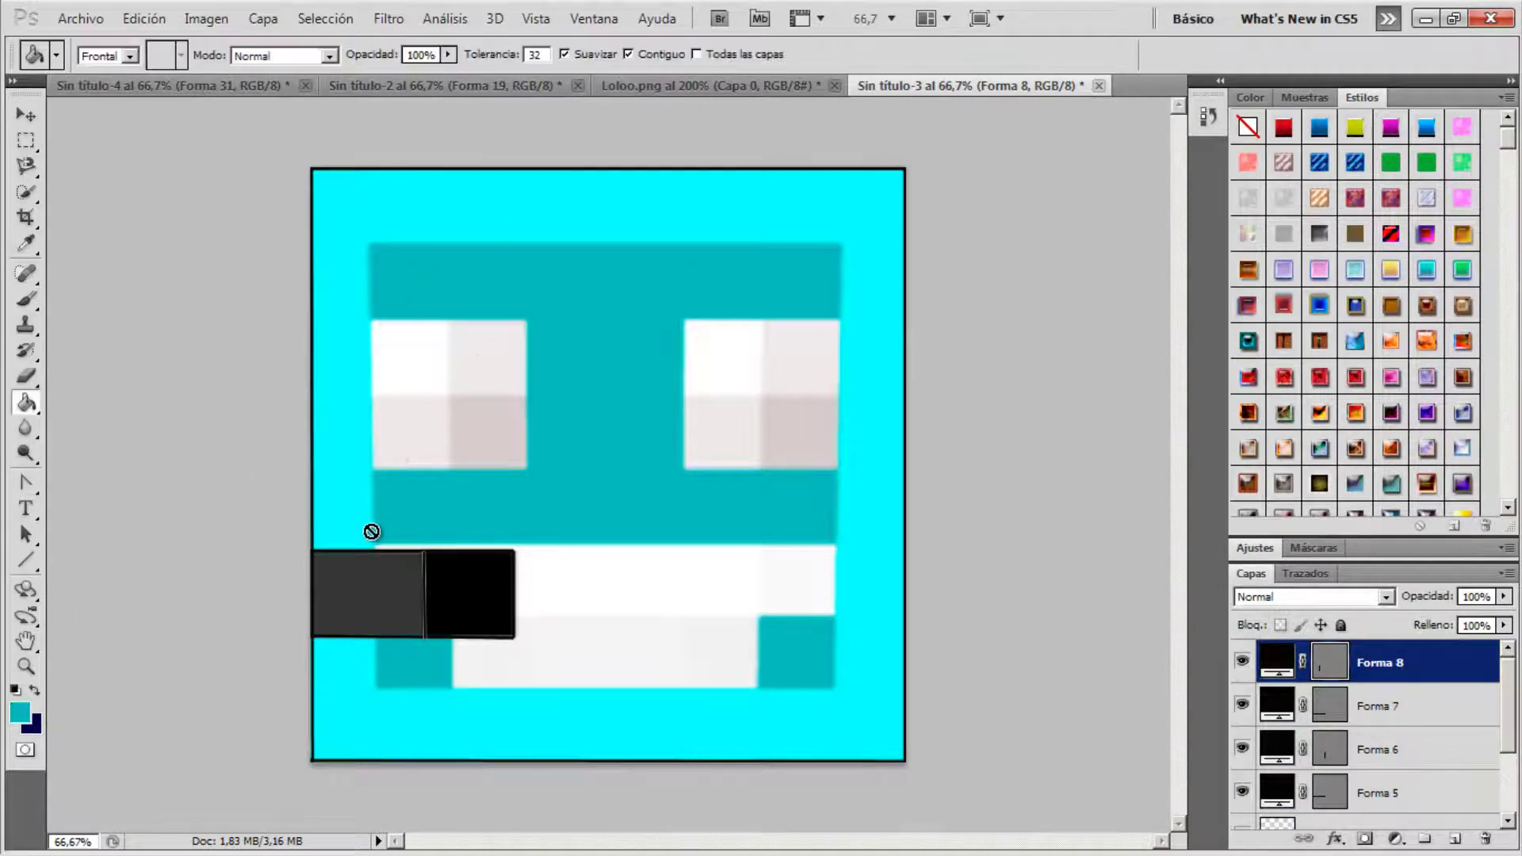
pyautogui.press('u')
pyautogui.moveTo(374, 493); pyautogui.dragTo(369, 241)
pyautogui.hotkey('ctrl', 'z')
# Pick a brighter shade of the sampled teal as the foreground color
pyautogui.press('i')
pyautogui.click(20, 713)
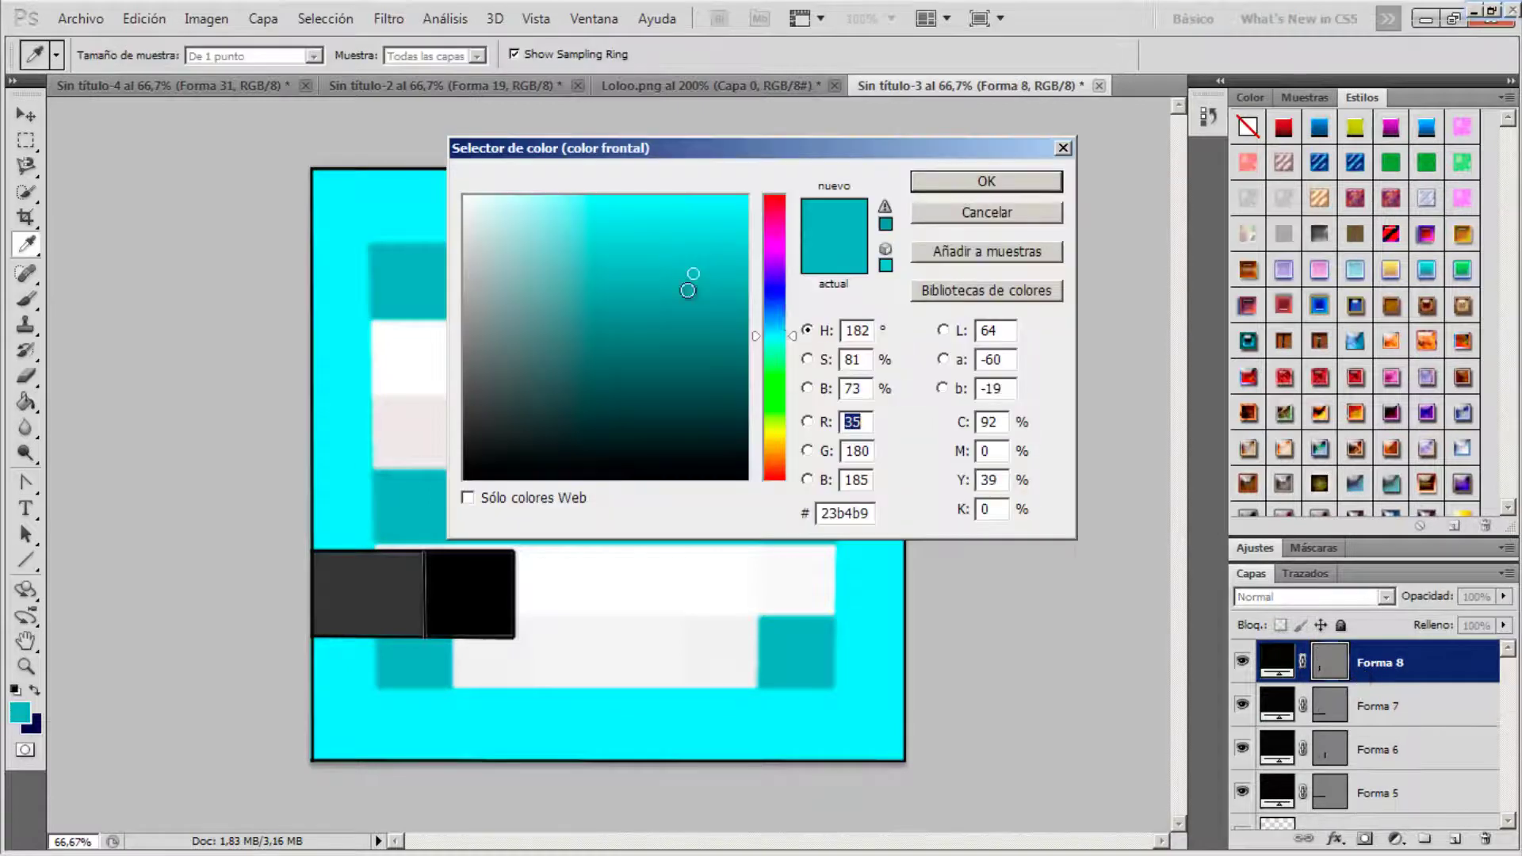
pyautogui.click(688, 243)
pyautogui.click(950, 185)
# Outline the inner teal face area on all sides with 4 px lines, leaving out the stretch behind the microphone
pyautogui.press('u')
pyautogui.moveTo(374, 550)
pyautogui.mouseDown()
pyautogui.moveTo(368, 240)
pyautogui.moveTo(842, 242)
pyautogui.mouseUp()
pyautogui.moveTo(842, 243)
pyautogui.mouseDown()
pyautogui.moveTo(834, 687)
pyautogui.moveTo(374, 688)
pyautogui.moveTo(374, 630)
pyautogui.mouseUp()
pyautogui.keyDown('ctrl'); pyautogui.click(1384, 707); pyautogui.keyUp('ctrl')
pyautogui.keyDown('ctrl'); pyautogui.click(1384, 751); pyautogui.keyUp('ctrl')
pyautogui.keyDown('ctrl'); pyautogui.click(1385, 795); pyautogui.keyUp('ctrl')
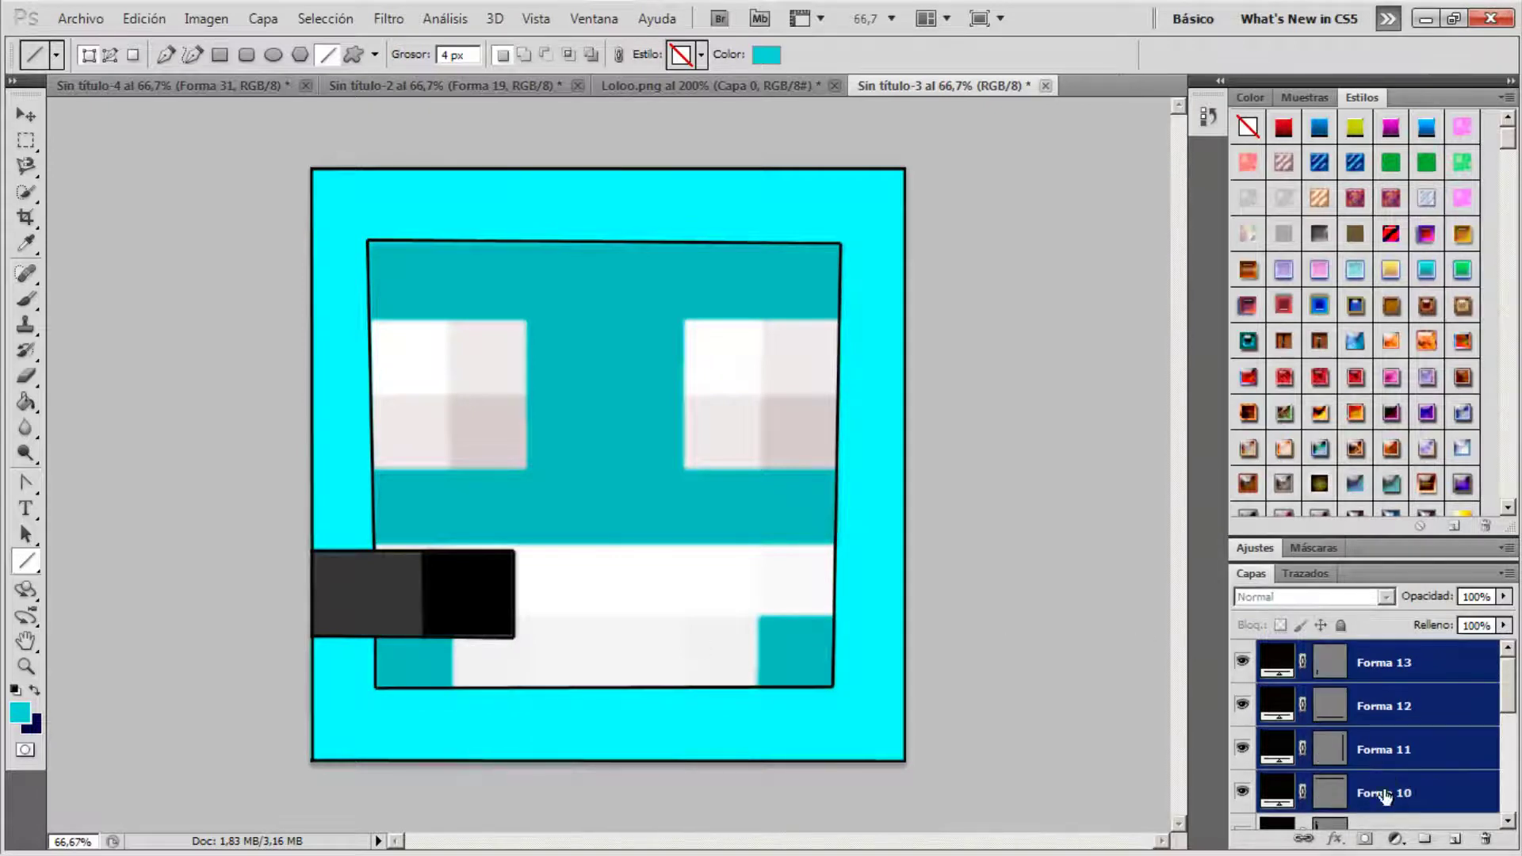
pyautogui.moveTo(1508, 677); pyautogui.dragTo(1508, 675)
pyautogui.moveTo(1246, 795); pyautogui.dragTo(1248, 671)
pyautogui.scroll(-2, 1284, 713)
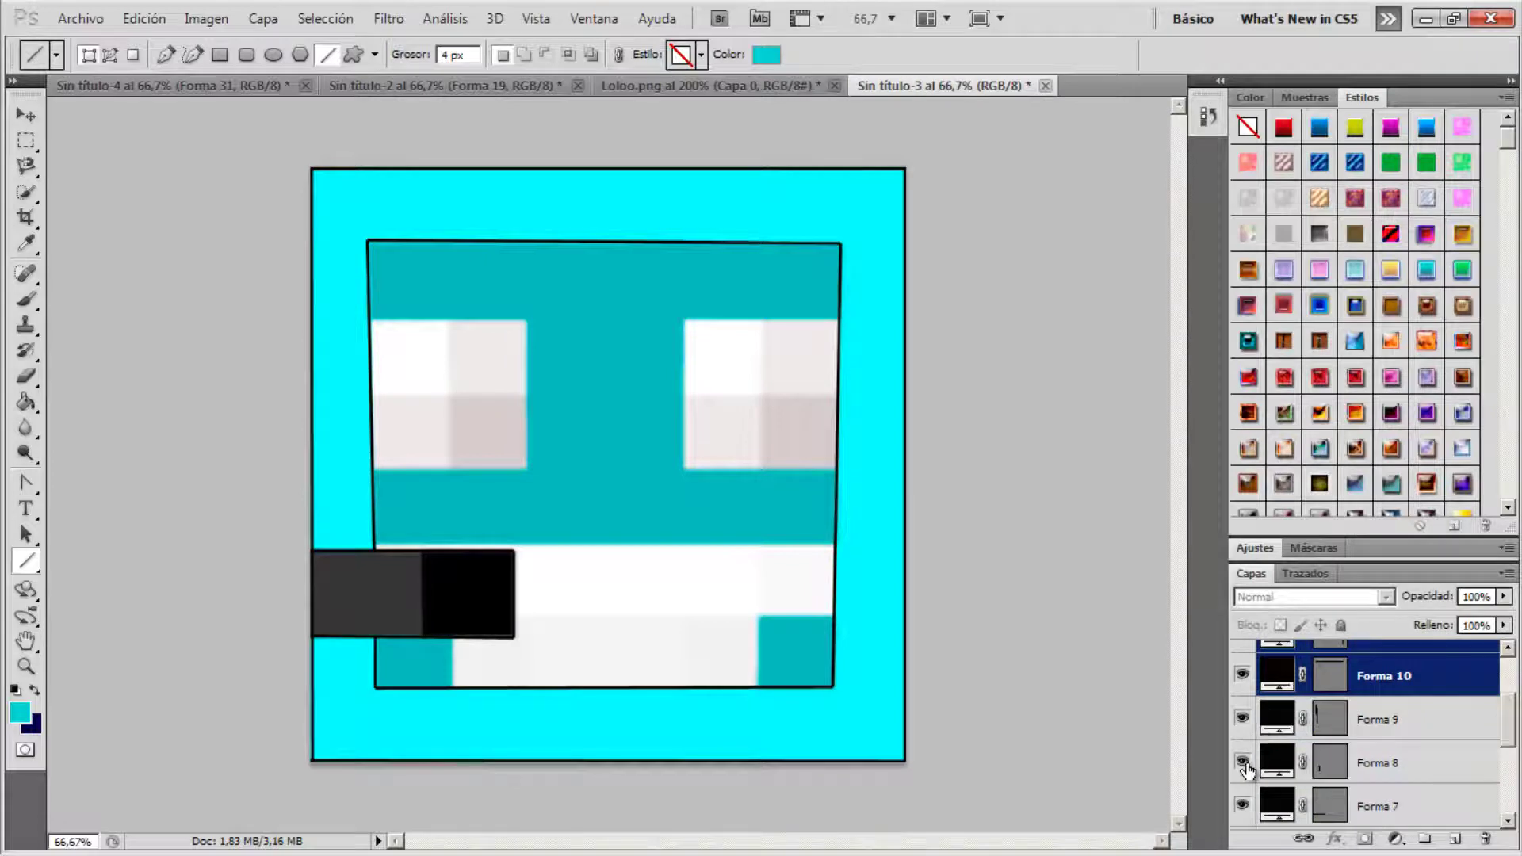
pyautogui.click(1244, 724)
pyautogui.click(1245, 725)
pyautogui.keyDown('ctrl'); pyautogui.click(1480, 727); pyautogui.keyUp('ctrl')
pyautogui.scroll(2, 1459, 718)
pyautogui.hotkey('ctrl', 'e')
pyautogui.rightClick(1340, 674)
pyautogui.click(1388, 255)
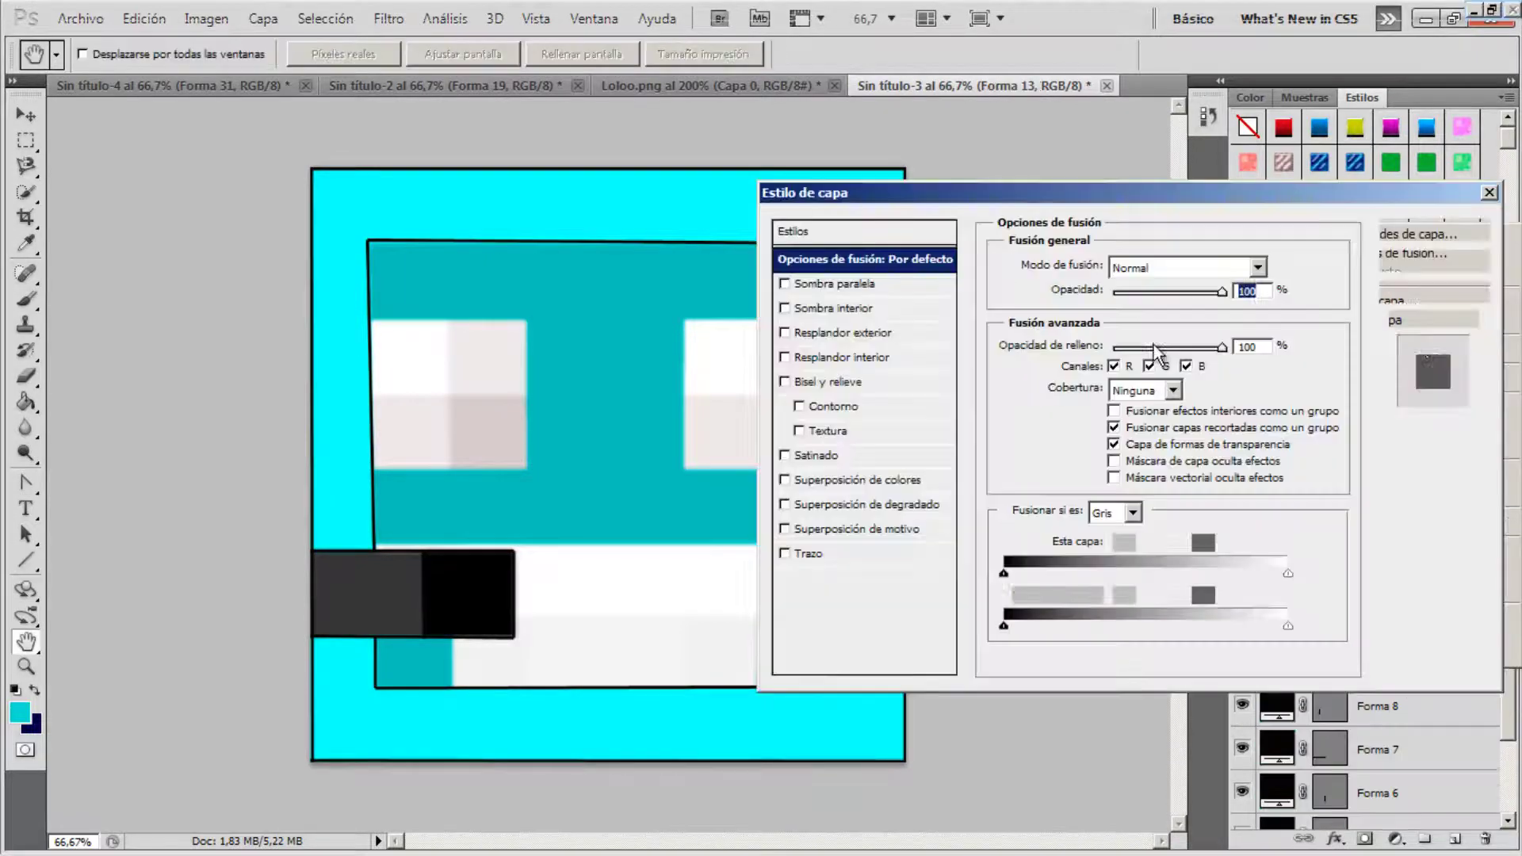
pyautogui.click(1432, 259)
pyautogui.hotkey('ctrl', 'z')
# Recolor the lower-left, bottom and right outline lines of the inner face with the bright teal foreground color
pyautogui.doubleClick(1278, 664)
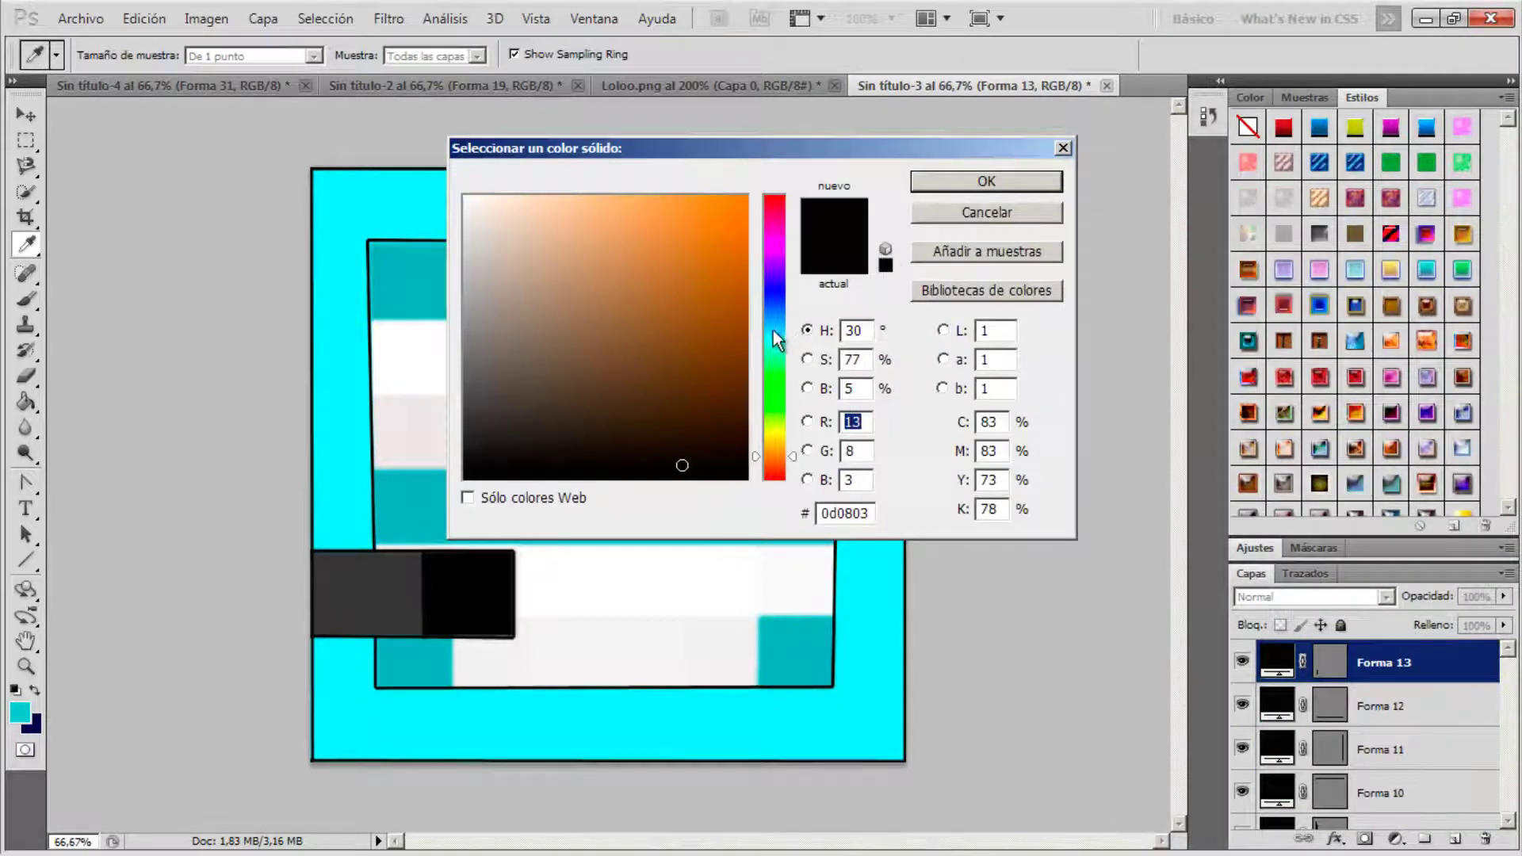
pyautogui.click(1006, 183)
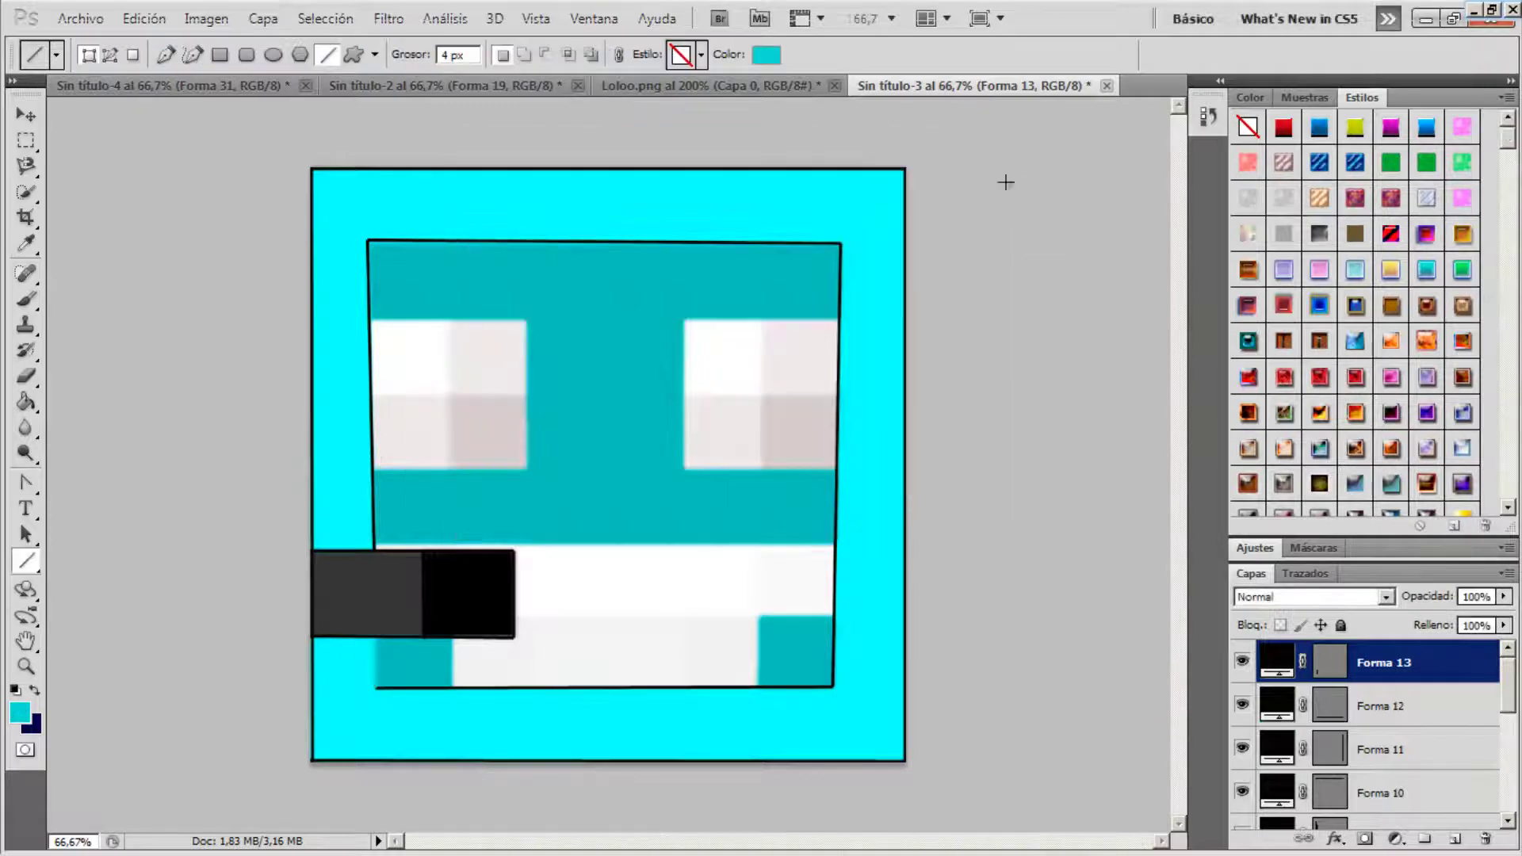
pyautogui.rightClick(1282, 655)
pyautogui.doubleClick(1284, 701)
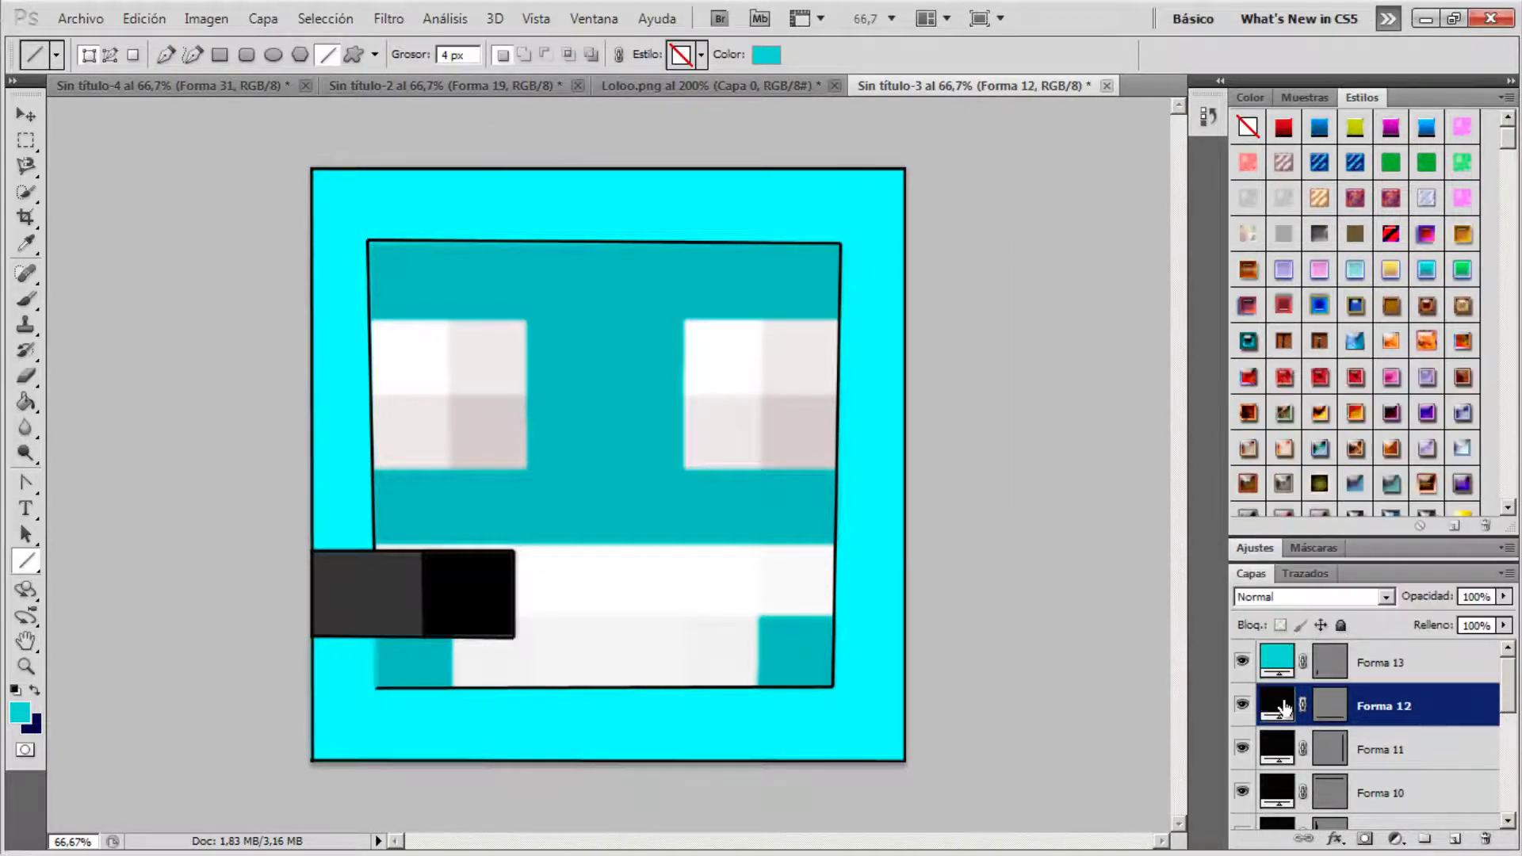
pyautogui.click(22, 711)
pyautogui.click(1000, 183)
pyautogui.doubleClick(1282, 747)
pyautogui.click(23, 711)
pyautogui.click(1001, 183)
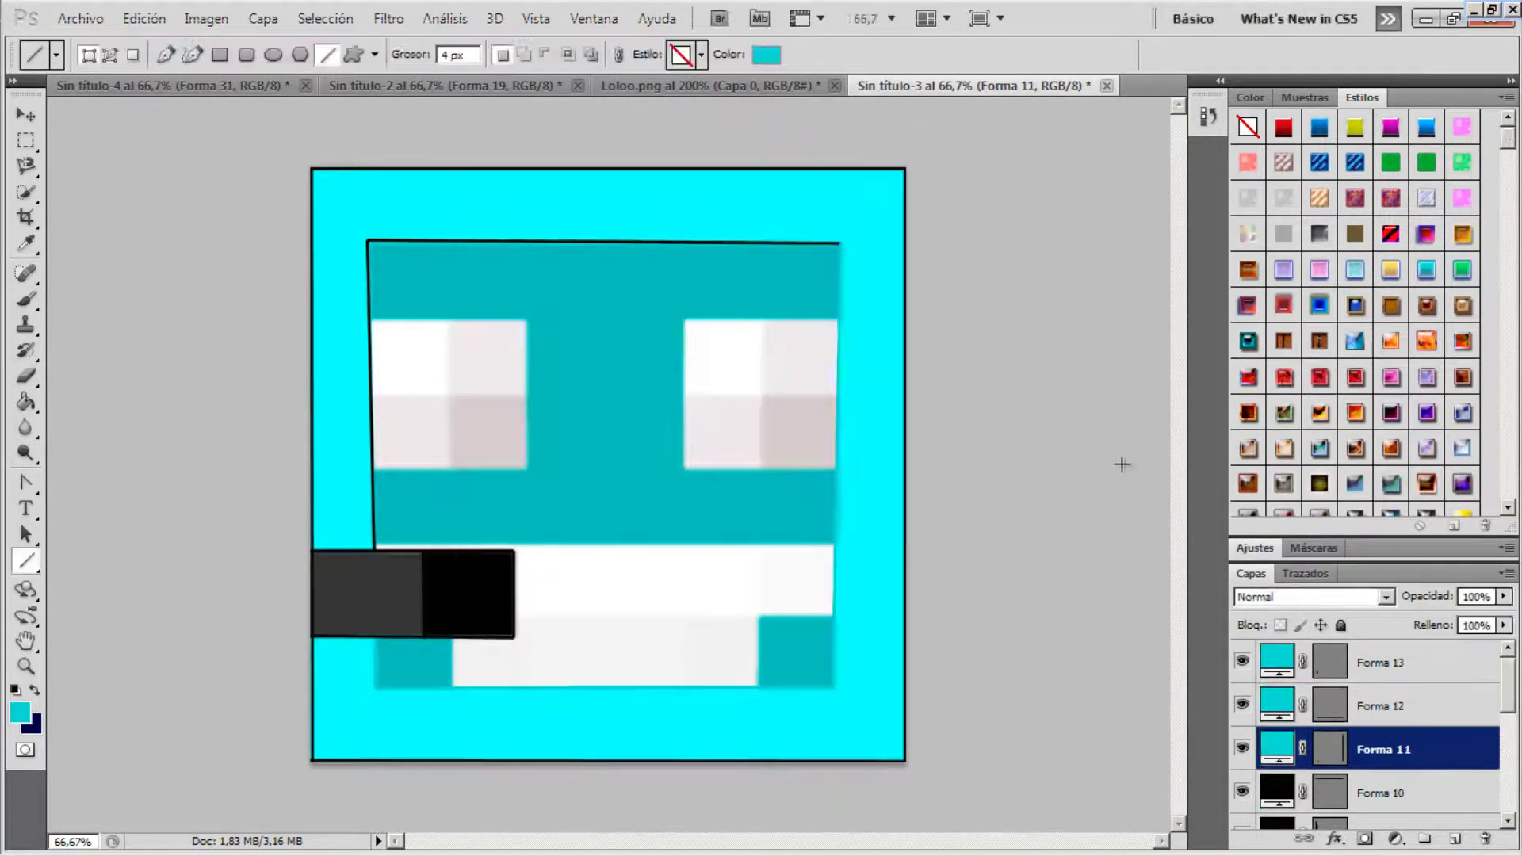
# Recolor the top and upper-left outline lines of the inner face with the bright teal foreground color
pyautogui.doubleClick(1283, 793)
pyautogui.click(25, 713)
pyautogui.click(958, 184)
pyautogui.scroll(-1, 1285, 786)
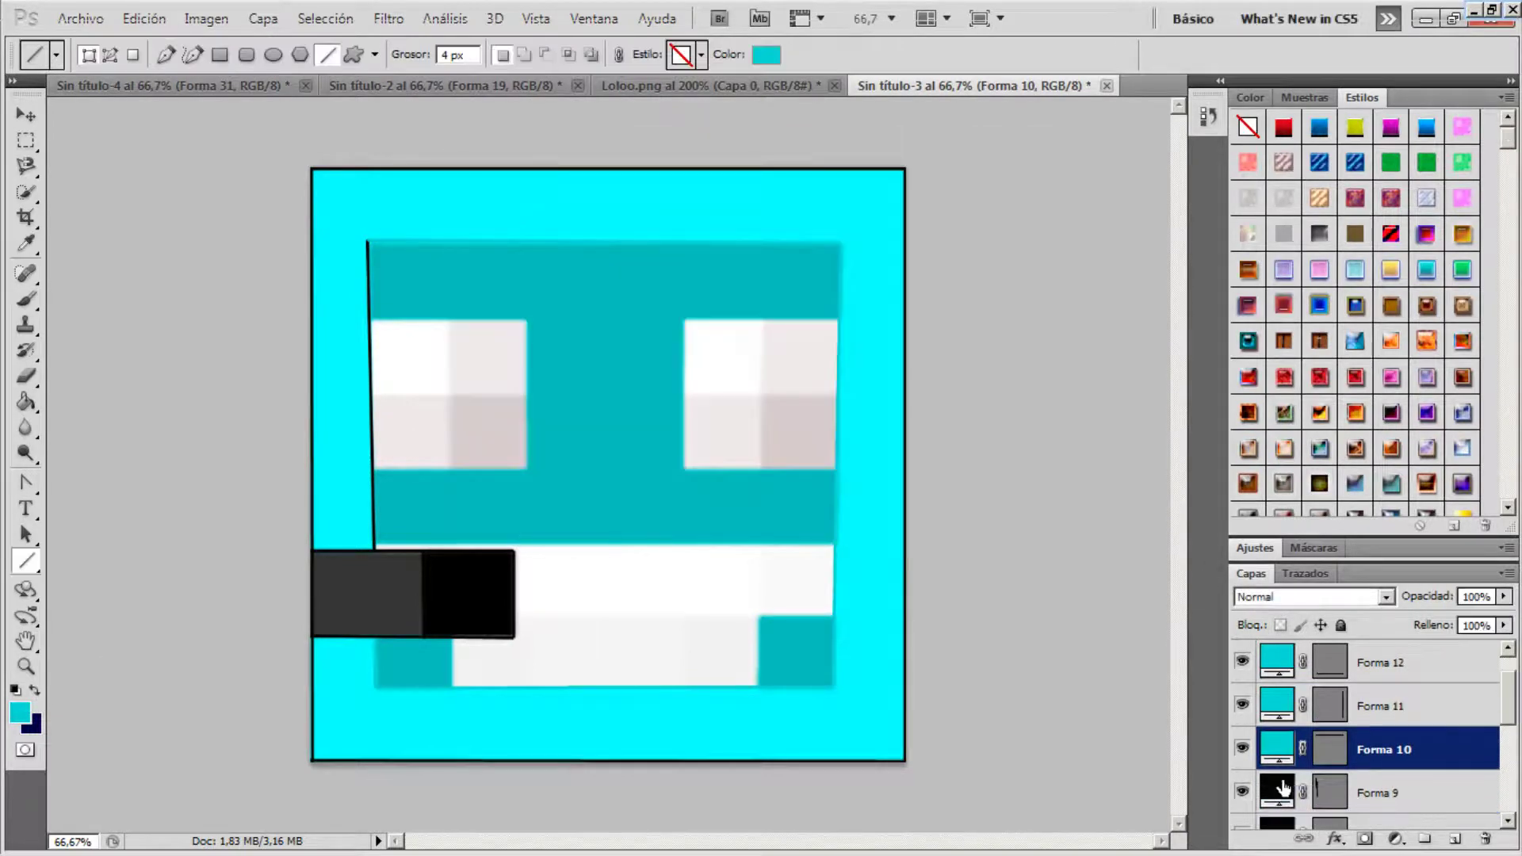
pyautogui.doubleClick(1283, 789)
pyautogui.click(23, 712)
pyautogui.click(987, 182)
# Merge the five teal line layers, and combine the result with the black microphone and border line layers
pyautogui.keyDown('ctrl'); pyautogui.click(1383, 748); pyautogui.keyUp('ctrl')
pyautogui.keyDown('ctrl'); pyautogui.click(1382, 705); pyautogui.keyUp('ctrl')
pyautogui.keyDown('ctrl'); pyautogui.click(1383, 663); pyautogui.keyUp('ctrl')
pyautogui.moveTo(1510, 710); pyautogui.dragTo(1509, 684)
pyautogui.keyDown('ctrl'); pyautogui.click(1380, 663); pyautogui.keyUp('ctrl')
pyautogui.hotkey('ctrl', 'e')
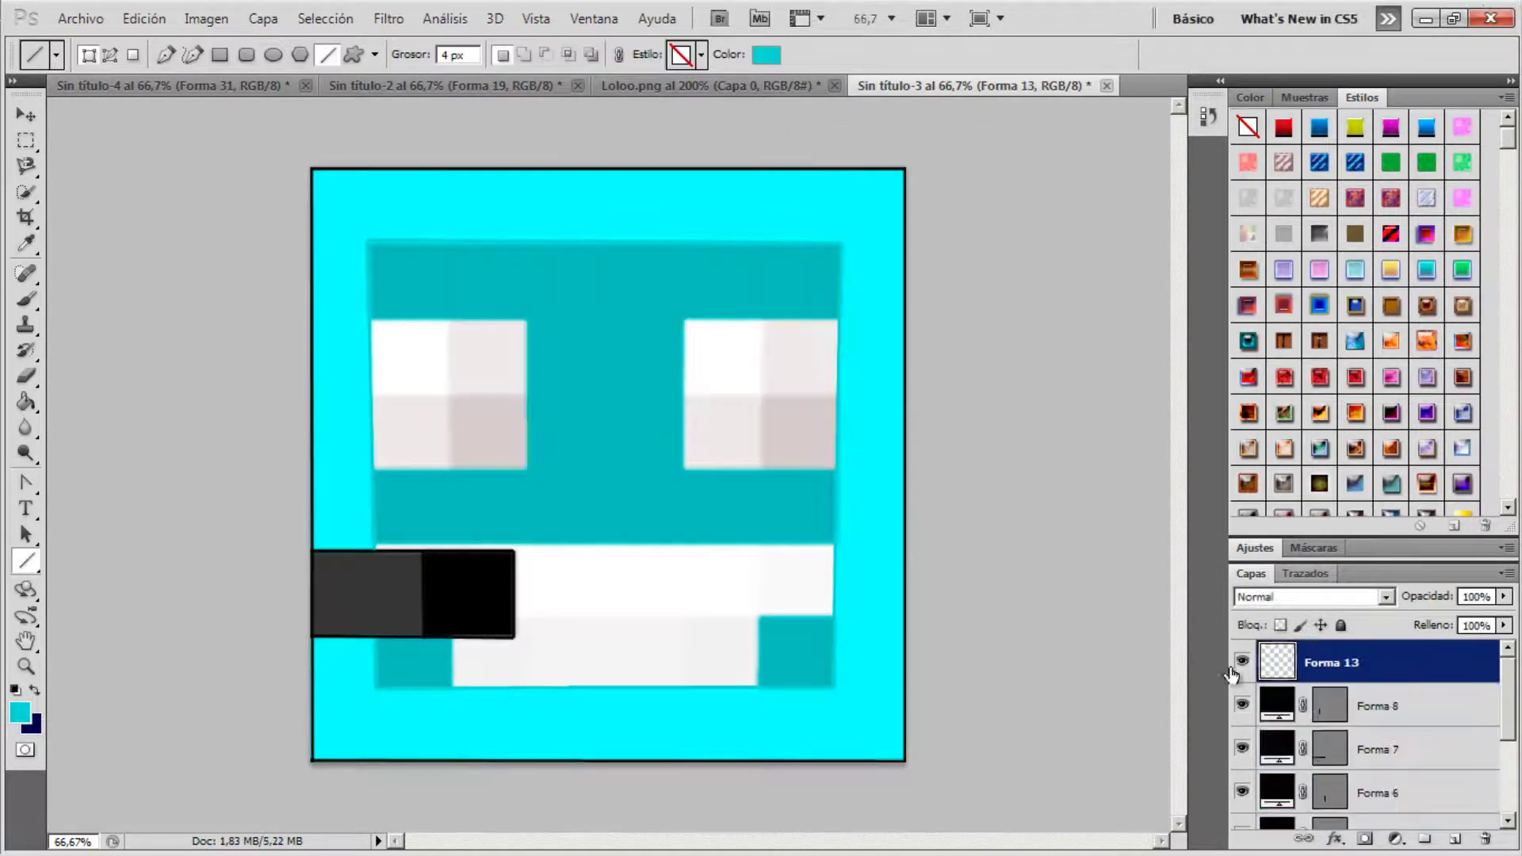
pyautogui.keyDown('shift'); pyautogui.click(1358, 706); pyautogui.keyUp('shift')
pyautogui.keyDown('shift'); pyautogui.click(1357, 793); pyautogui.keyUp('shift')
pyautogui.scroll(-1, 1386, 761)
pyautogui.keyDown('shift'); pyautogui.click(1386, 782); pyautogui.keyUp('shift')
pyautogui.hotkey('ctrl', 'e')
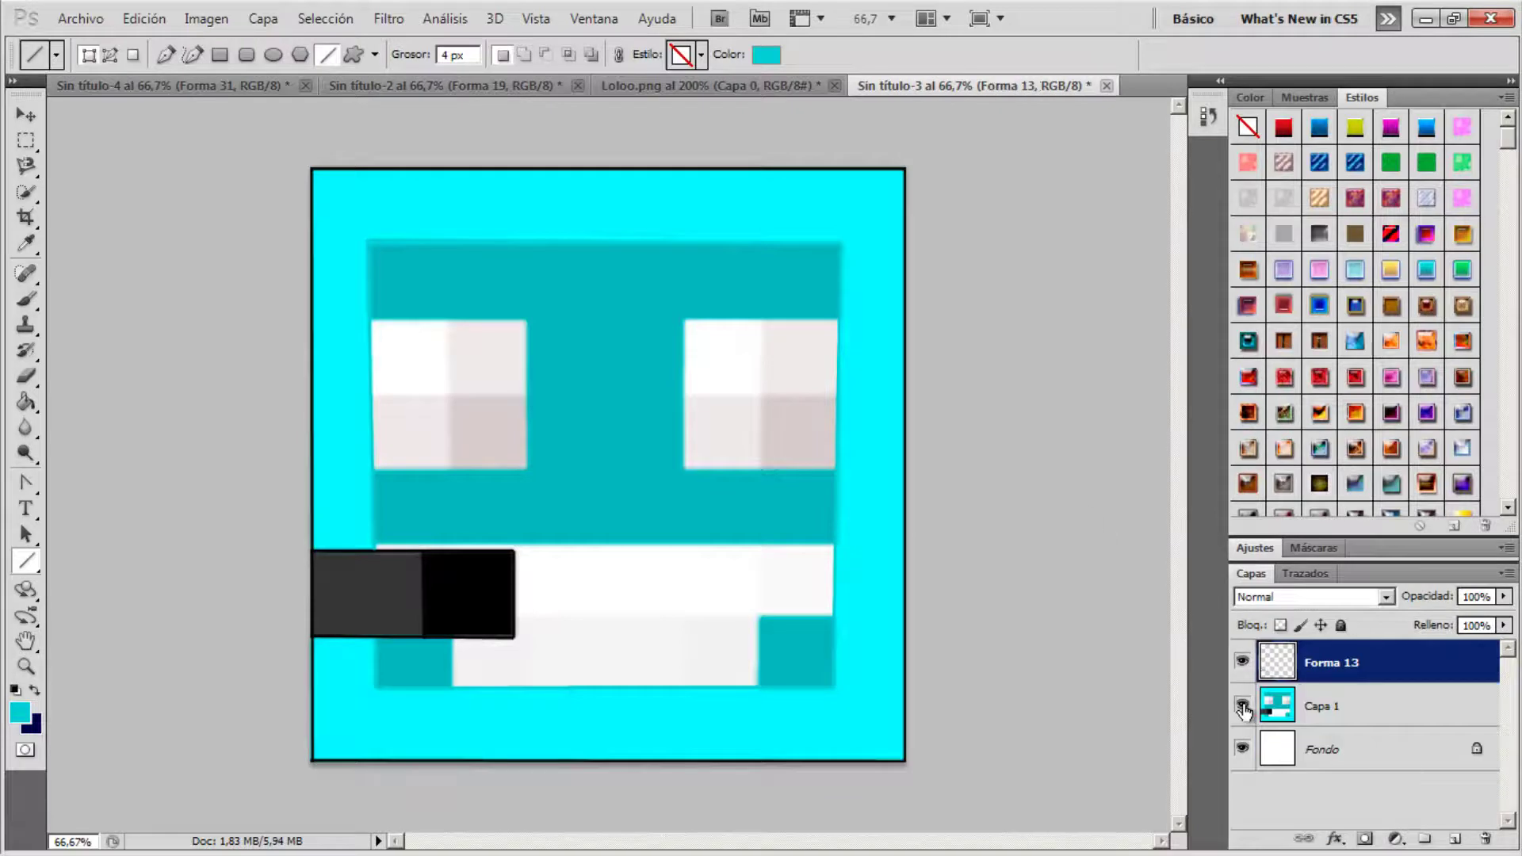
# Set the foreground back to the bright teal and draw 4 px lines along the edges of the mouth and both eyes
pyautogui.click(20, 705)
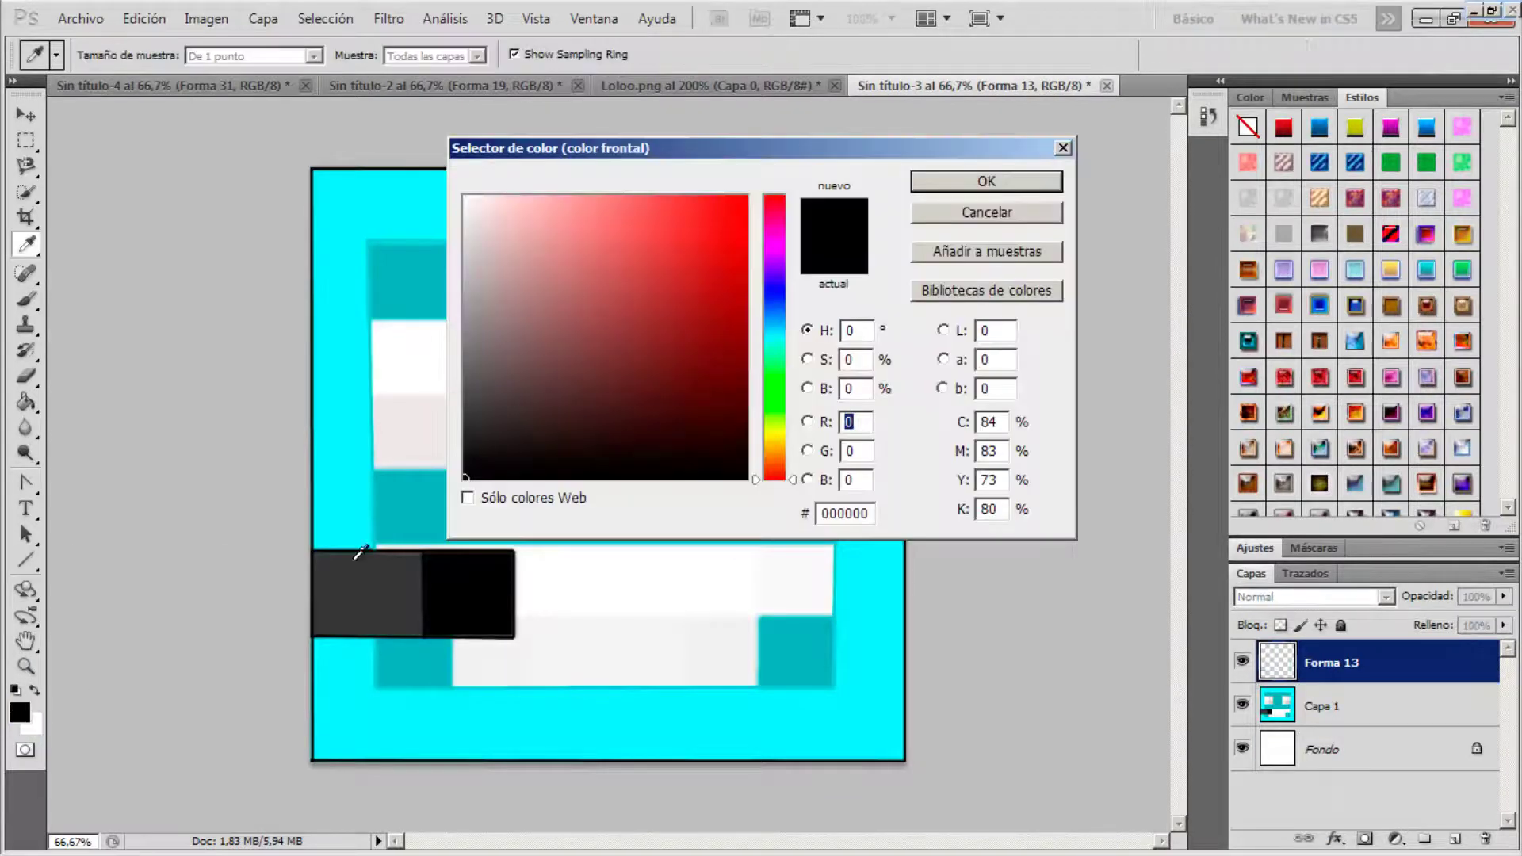
pyautogui.click(381, 653)
pyautogui.press('Return')
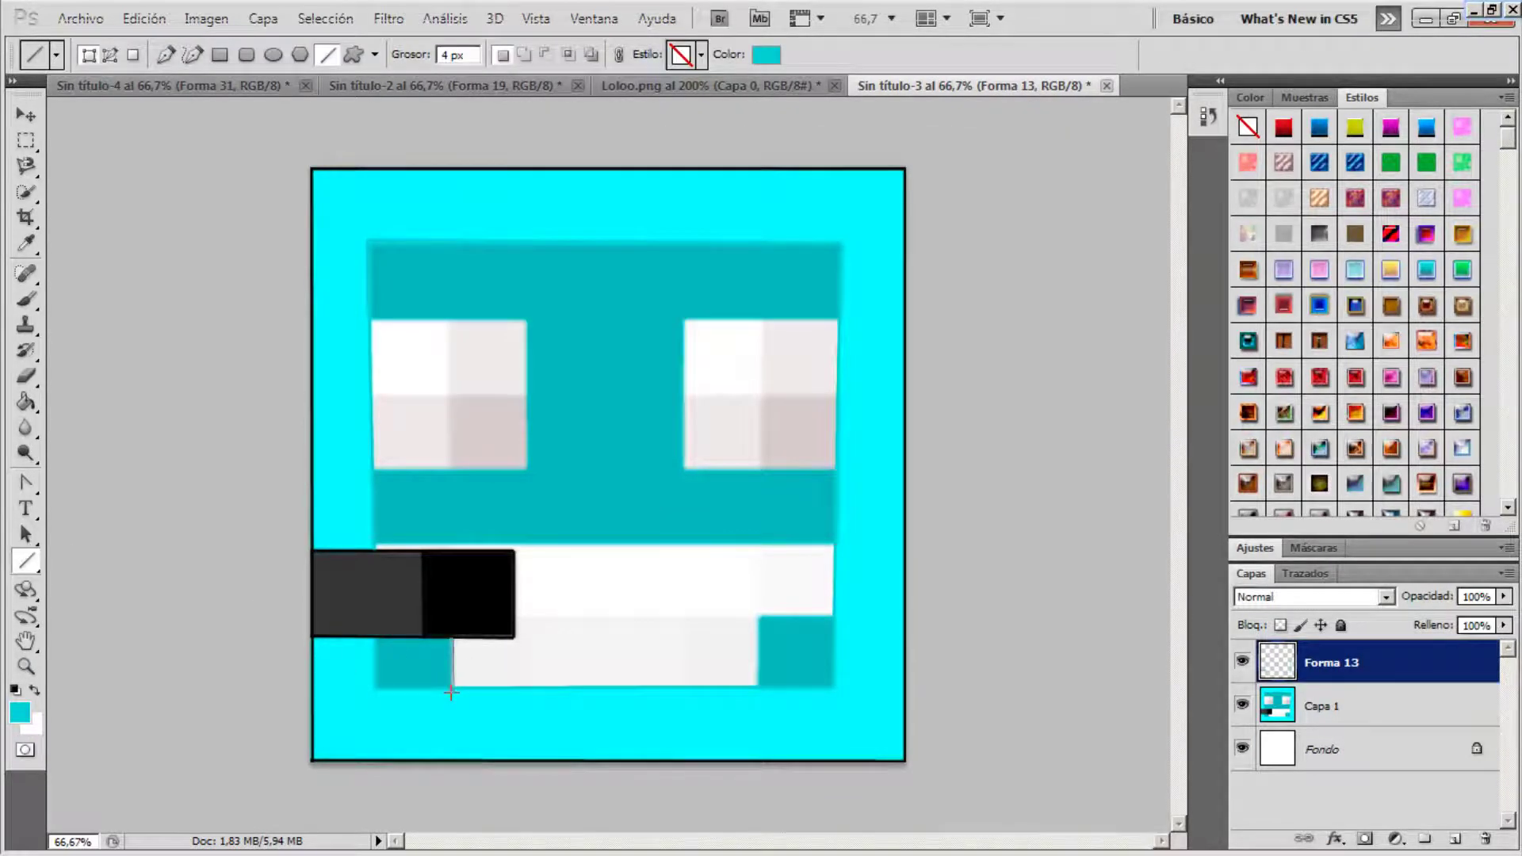
pyautogui.moveTo(451, 692); pyautogui.dragTo(452, 693)
pyautogui.moveTo(756, 616); pyautogui.dragTo(755, 616)
pyautogui.moveTo(755, 616); pyautogui.dragTo(832, 616)
pyautogui.moveTo(832, 542); pyautogui.dragTo(373, 542)
pyautogui.moveTo(533, 471); pyautogui.dragTo(528, 469)
pyautogui.moveTo(528, 470); pyautogui.dragTo(526, 324)
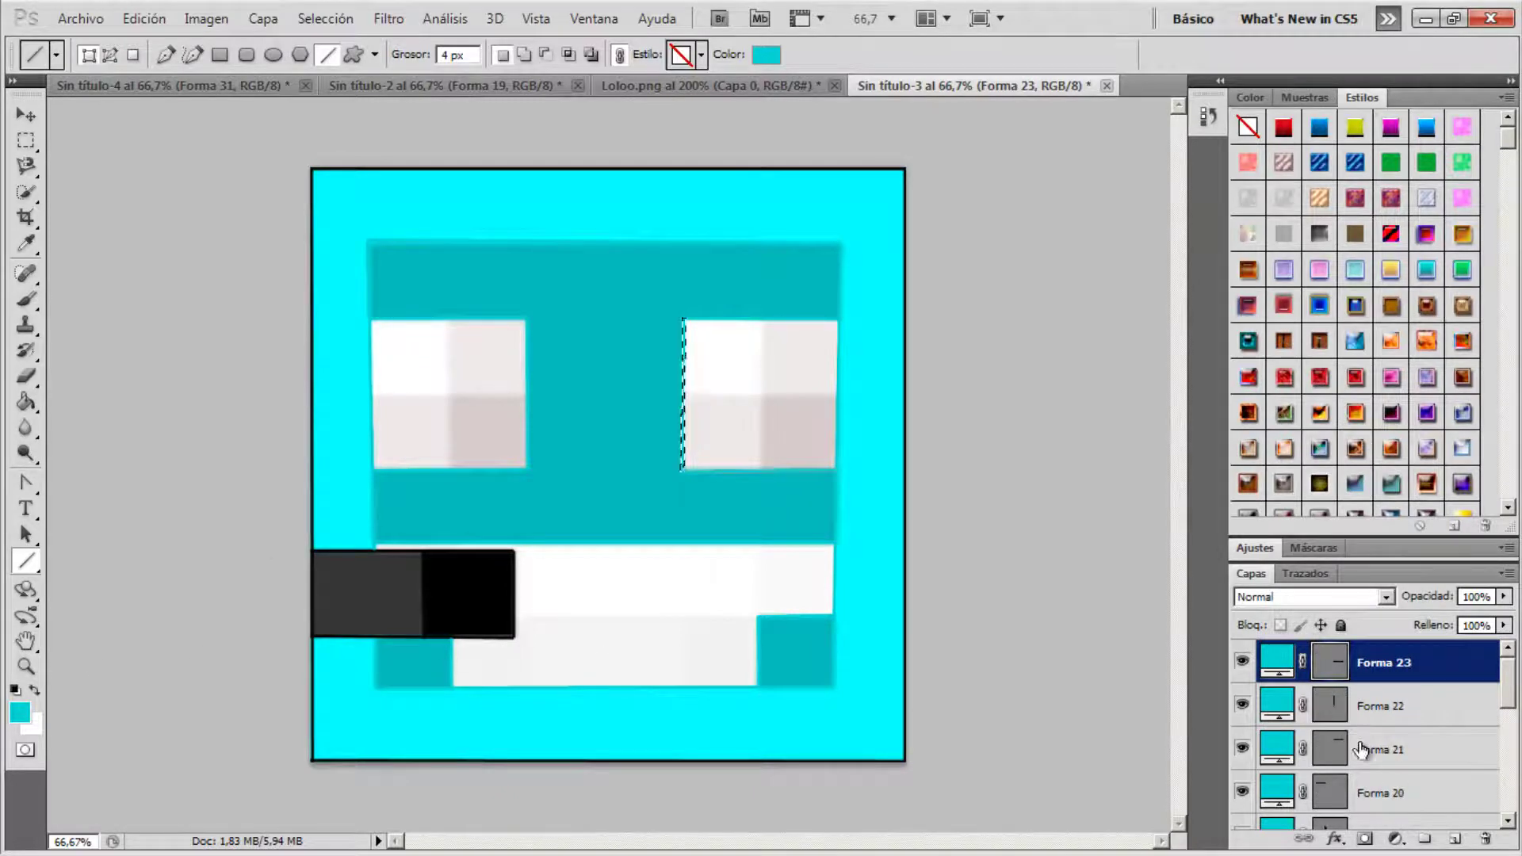
# Merge all the teal mouth and eye line layers with the existing outline layer
pyautogui.keyDown('shift'); pyautogui.click(1360, 749); pyautogui.keyUp('shift')
pyautogui.keyDown('shift'); pyautogui.click(1394, 793); pyautogui.keyUp('shift')
pyautogui.click(1332, 708)
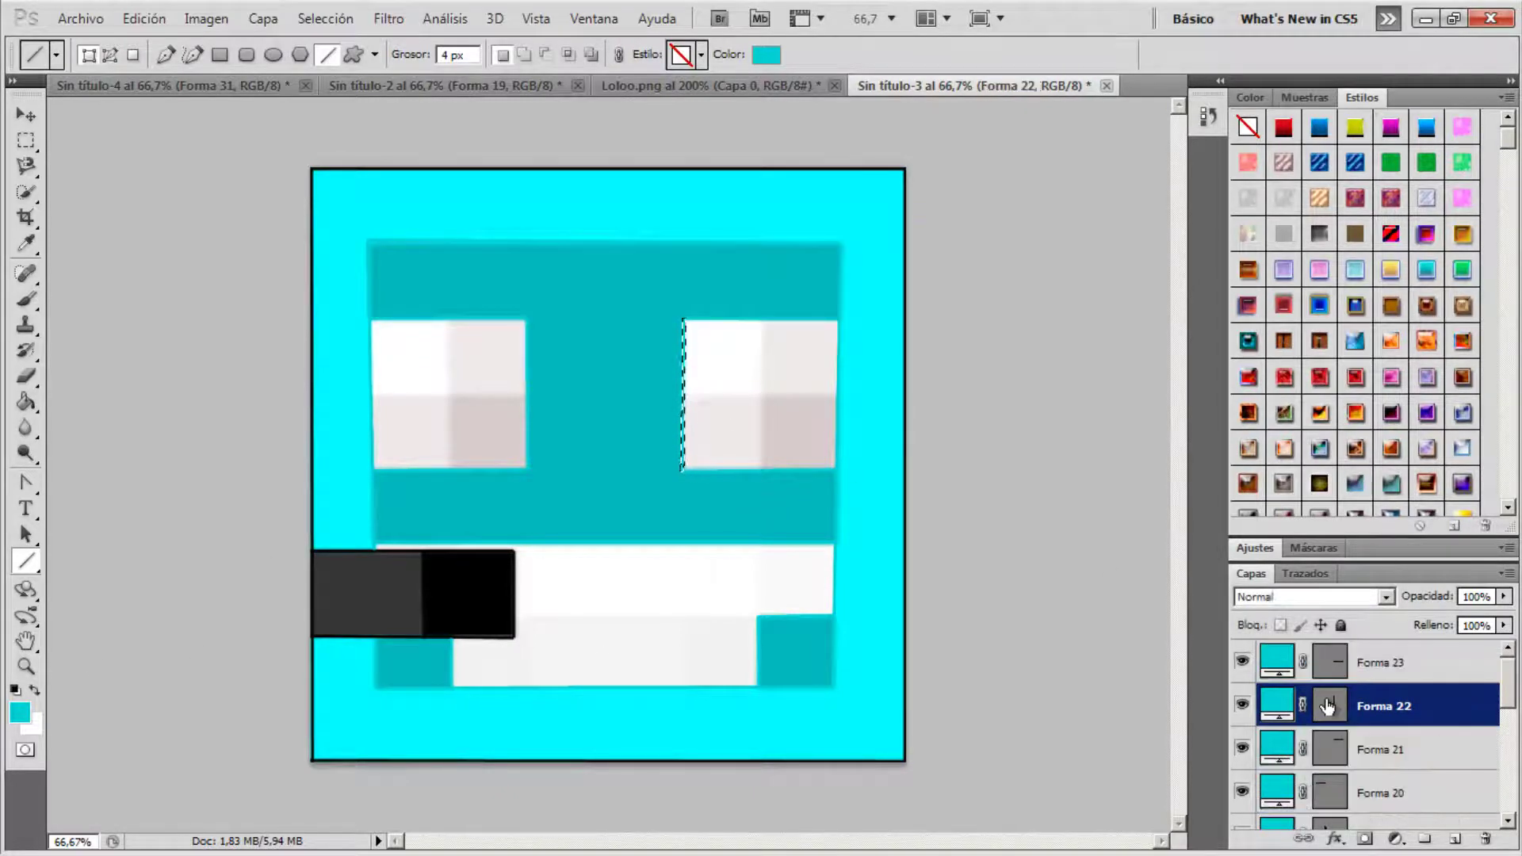
pyautogui.click(1388, 664)
pyautogui.keyDown('shift'); pyautogui.click(1391, 747); pyautogui.keyUp('shift')
pyautogui.scroll(-3, 1404, 758)
pyautogui.keyDown('shift'); pyautogui.click(1417, 769); pyautogui.keyUp('shift')
pyautogui.hotkey('ctrl', 'e')
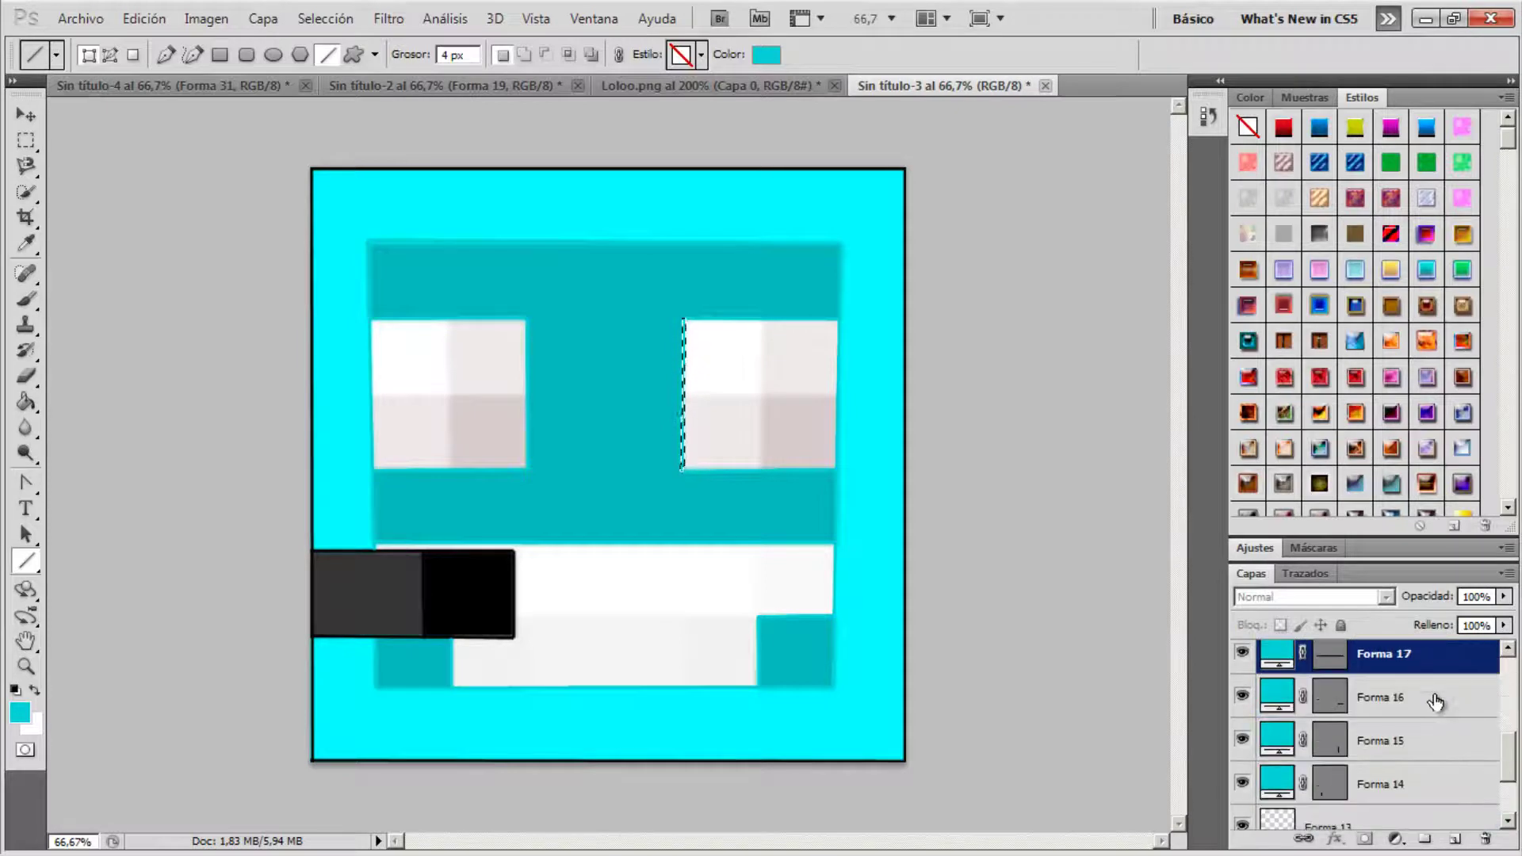
# Sample the darker teal of the inner face as the Paint Bucket's fill color
pyautogui.press('g')
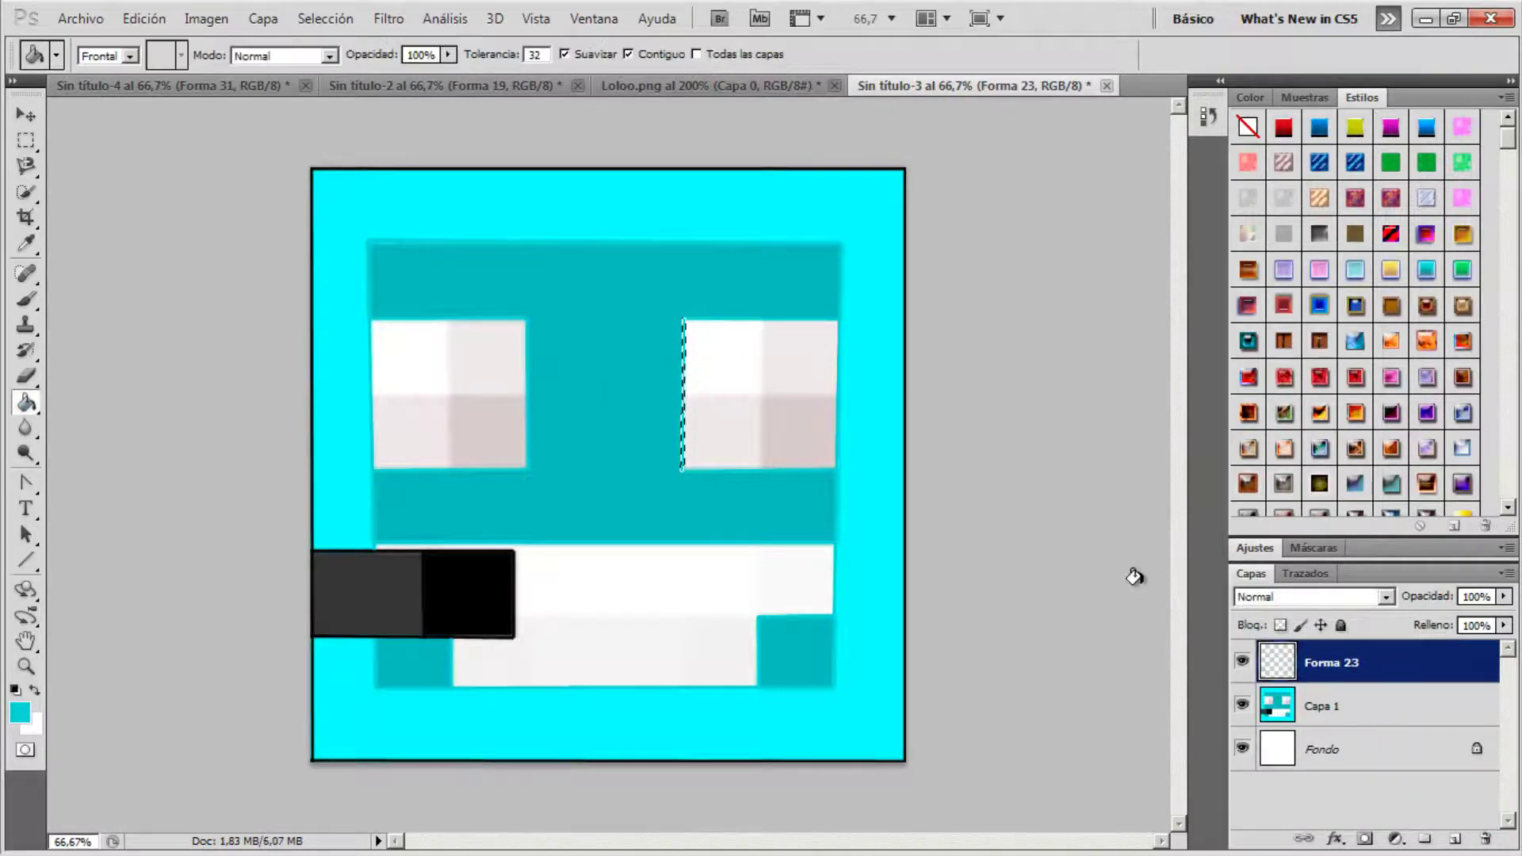
pyautogui.keyDown('alt'); pyautogui.click(486, 486); pyautogui.keyUp('alt')
pyautogui.rightClick(687, 420)
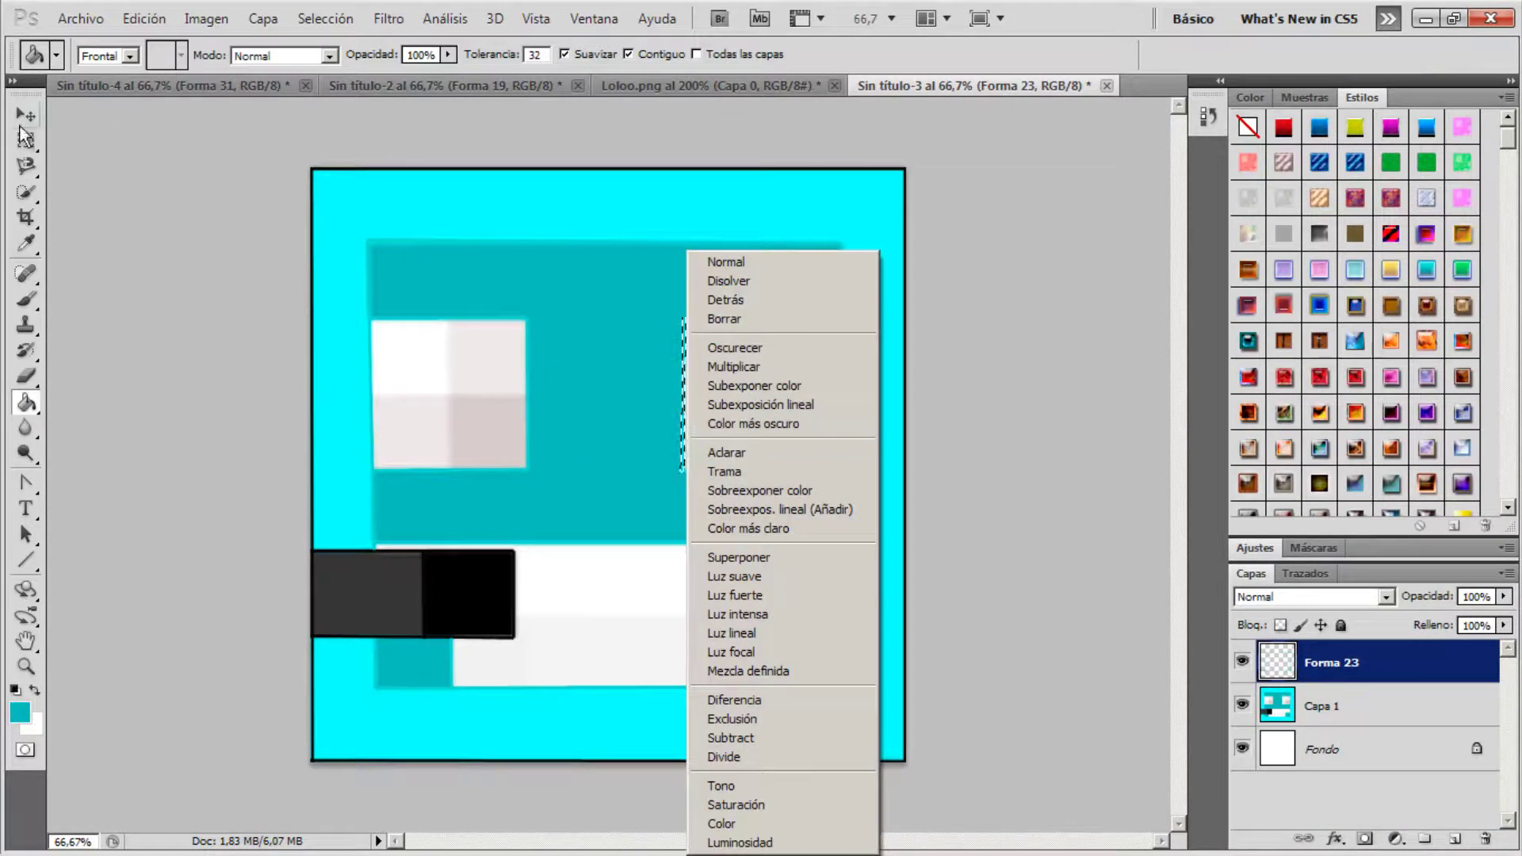
pyautogui.press('Escape')
pyautogui.press('v')
pyautogui.rightClick(688, 399)
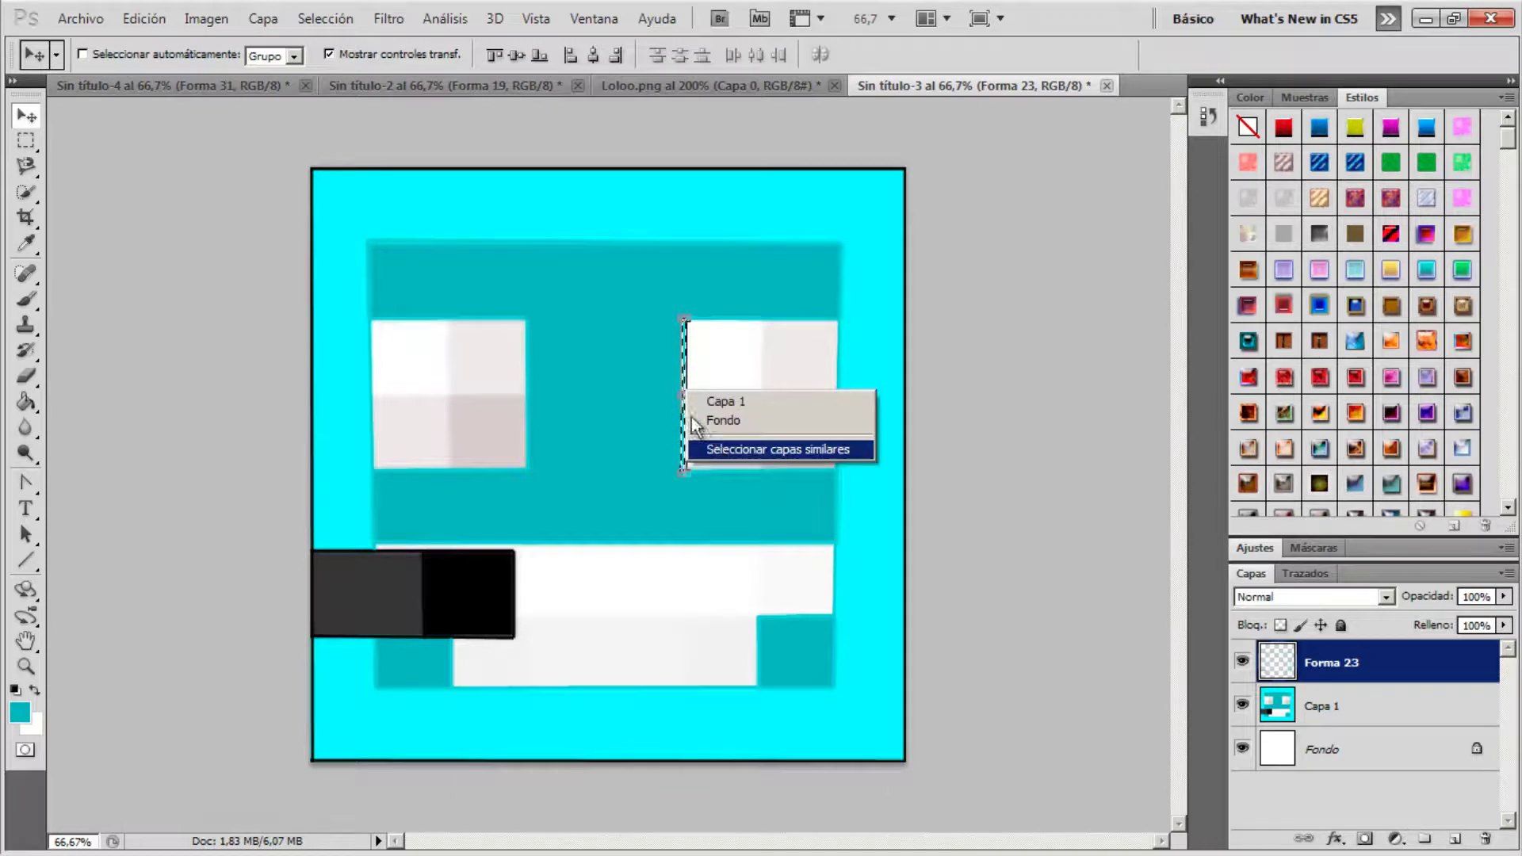
pyautogui.click(691, 376)
pyautogui.rightClick(688, 390)
pyautogui.click(767, 407)
pyautogui.rightClick(687, 405)
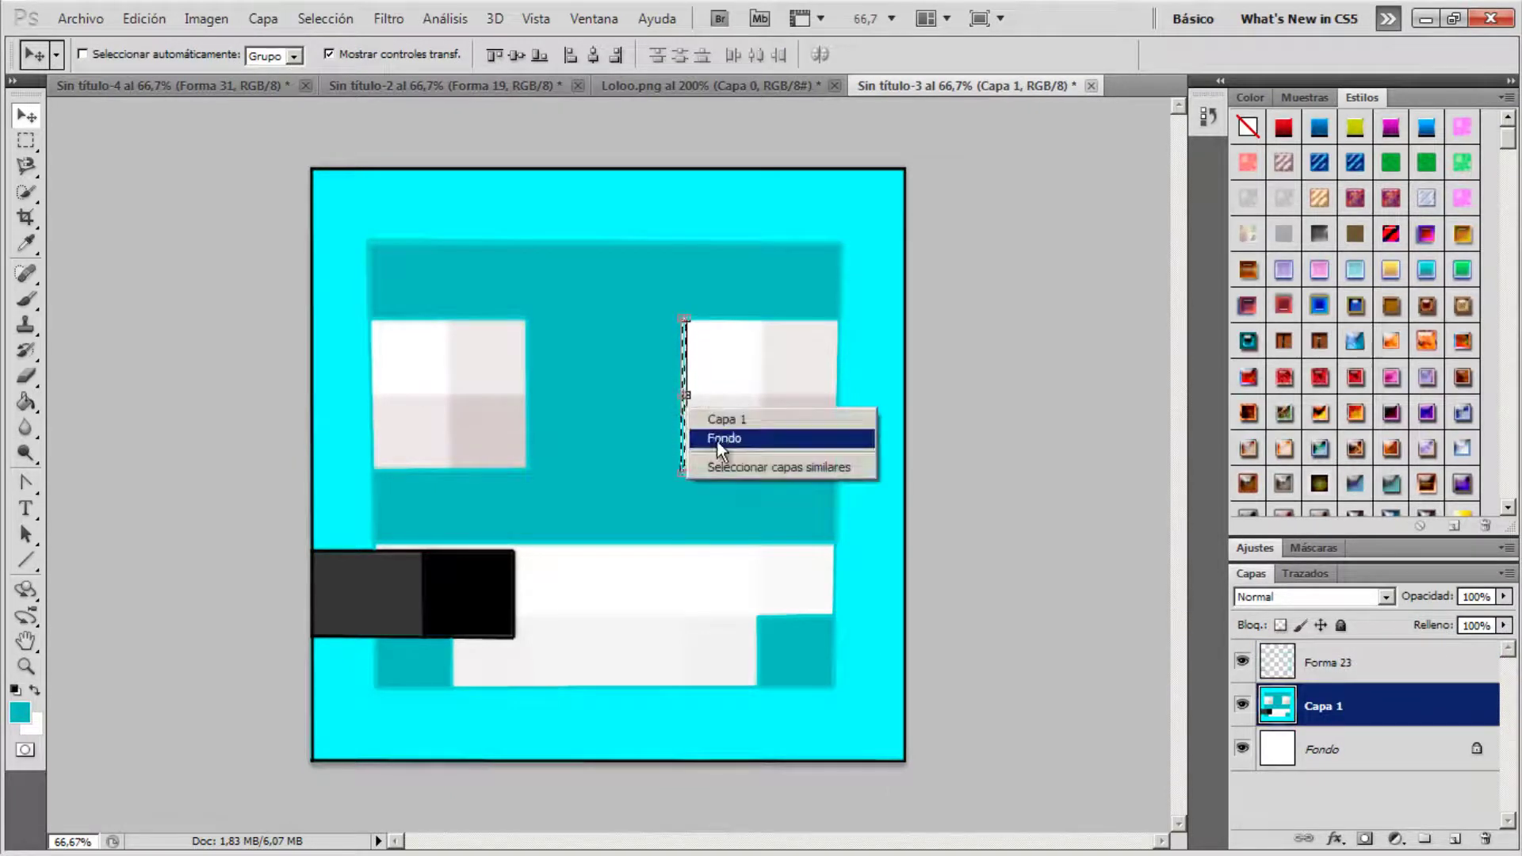
pyautogui.click(716, 441)
pyautogui.click(1310, 663)
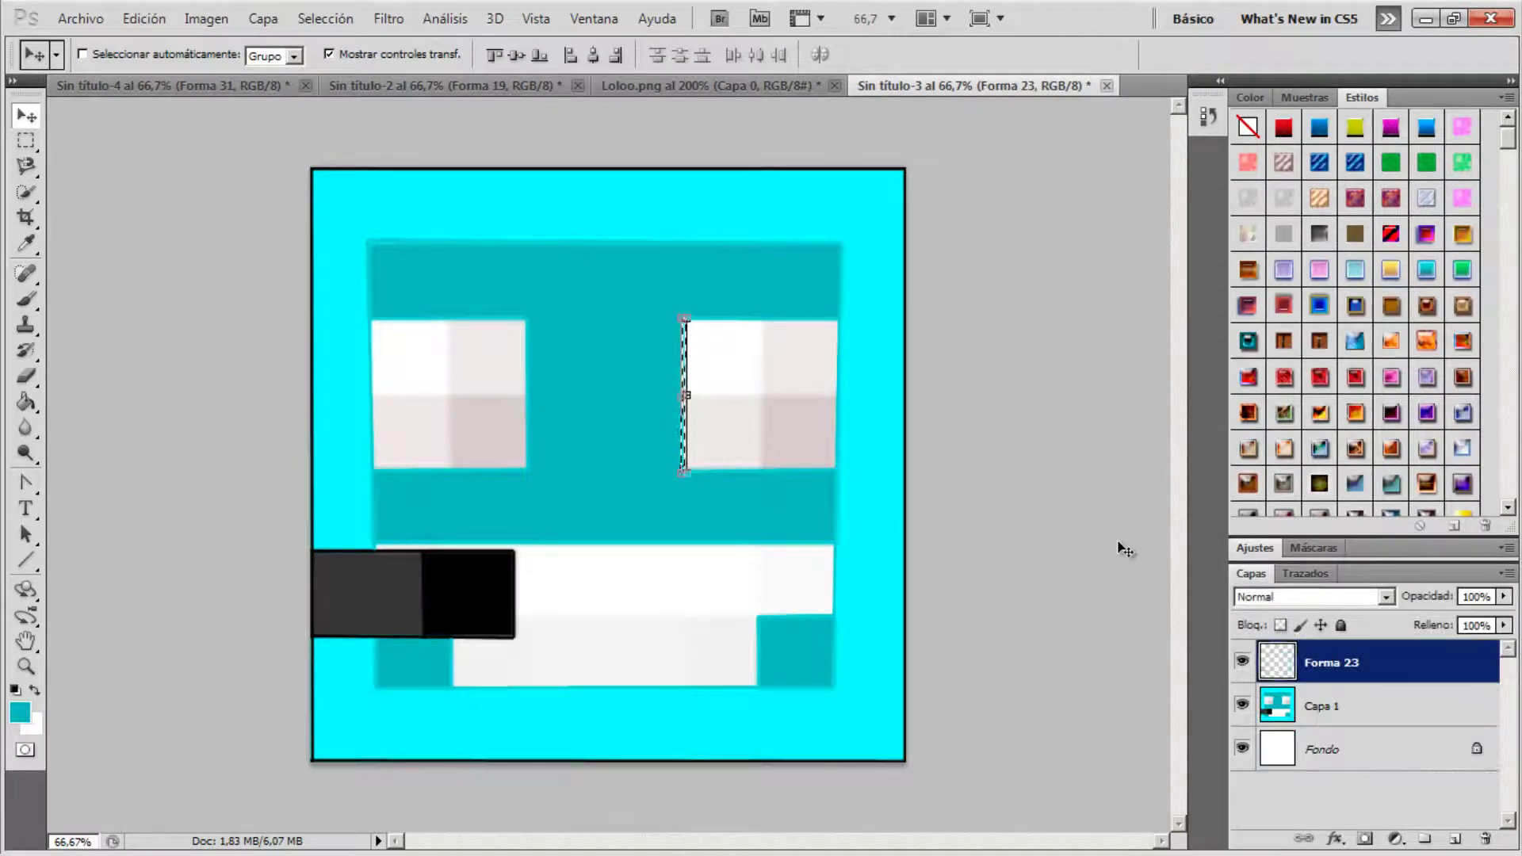
pyautogui.click(1485, 839)
pyautogui.click(655, 345)
pyautogui.hotkey('ctrl', 'z')
# Move the selected line strip at the right eye's inner edge off the canvas and clear the selection
pyautogui.click(1243, 705)
pyautogui.click(1243, 705)
pyautogui.moveTo(683, 426); pyautogui.dragTo(947, 428)
pyautogui.rightClick(950, 430)
pyautogui.click(946, 365)
pyautogui.hotkey('ctrl', 'd')
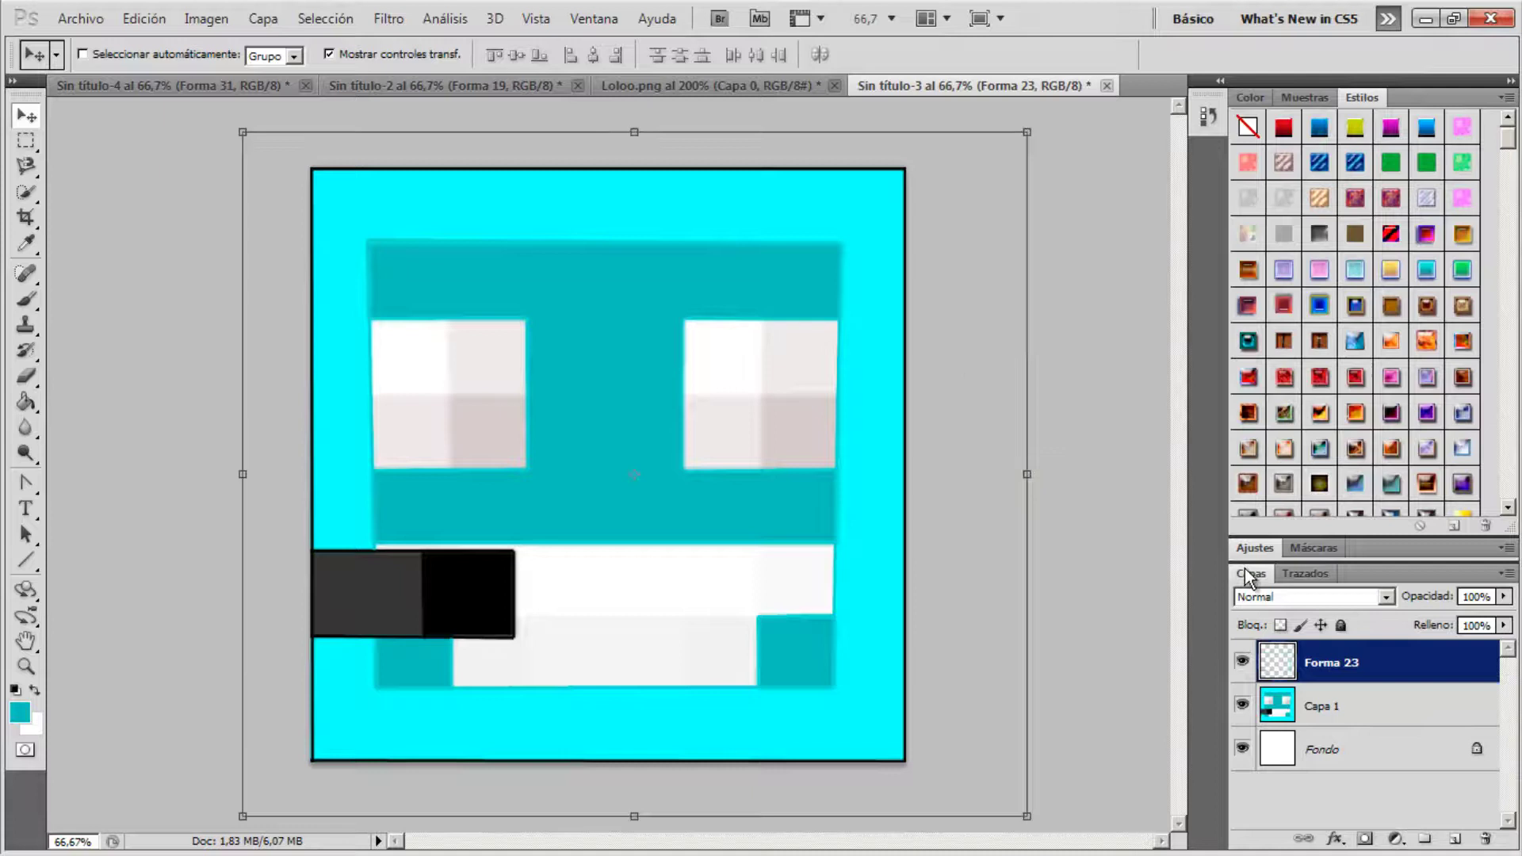
# Redraw the darker teal line along the right eye's inner edge and merge it with the outline layer
pyautogui.click(1241, 704)
pyautogui.press('u')
pyautogui.moveTo(689, 418); pyautogui.dragTo(684, 319)
pyautogui.click(1244, 747)
pyautogui.keyDown('ctrl'); pyautogui.click(1315, 708); pyautogui.keyUp('ctrl')
pyautogui.hotkey('ctrl', 'e')
# Sample the darker teal of the inner face and fill the area around the eyes with it
pyautogui.press('i')
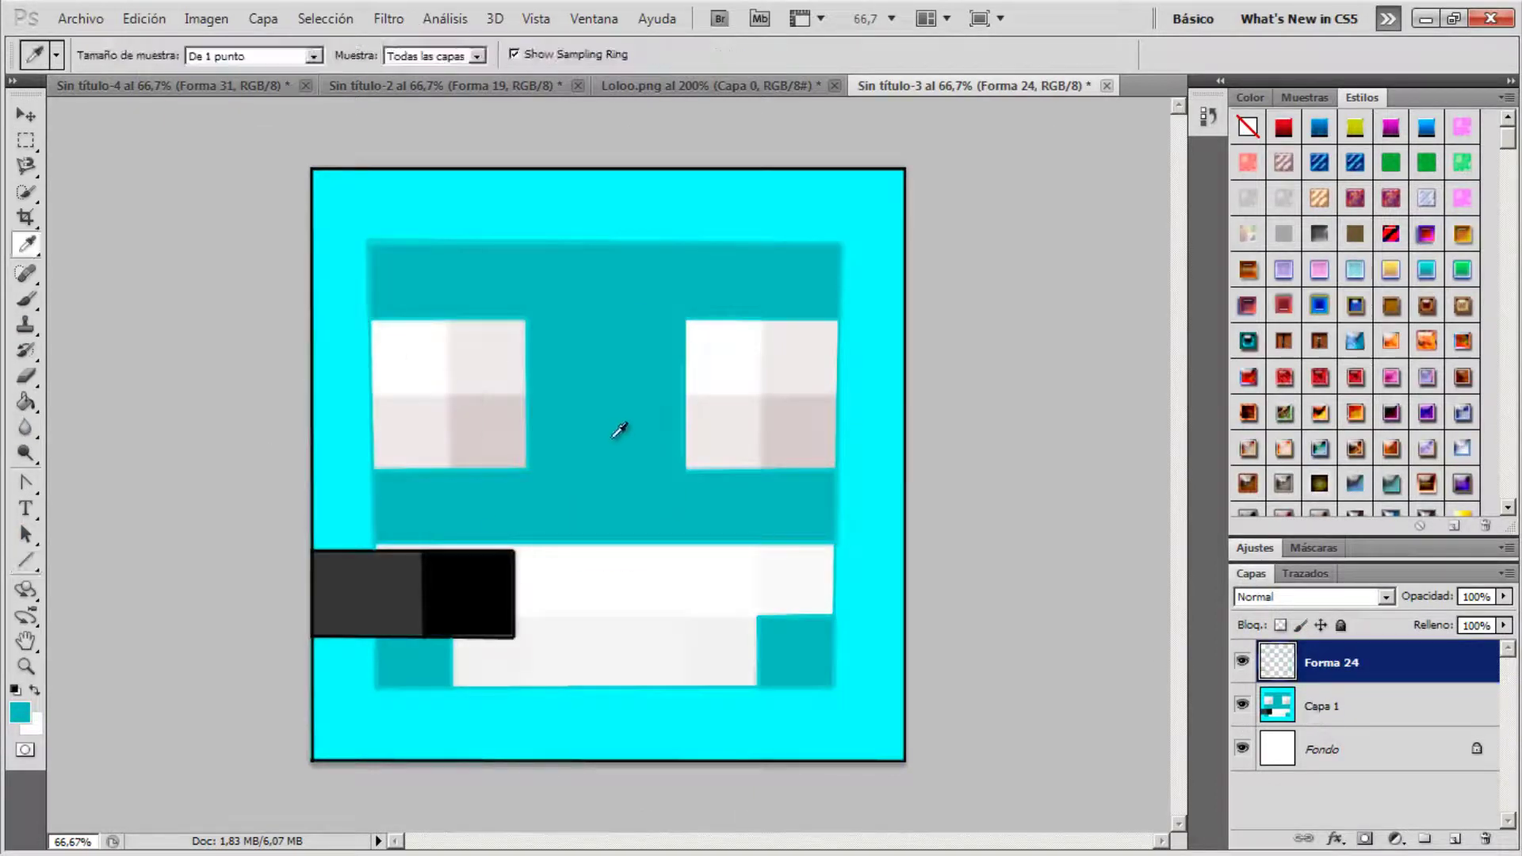
pyautogui.click(621, 431)
pyautogui.press('g')
pyautogui.click(622, 432)
pyautogui.press('u')
pyautogui.press('g')
# Fill the headset microphone, the mouth and the lower teal corners with flat colors sampled from each area
pyautogui.press('i')
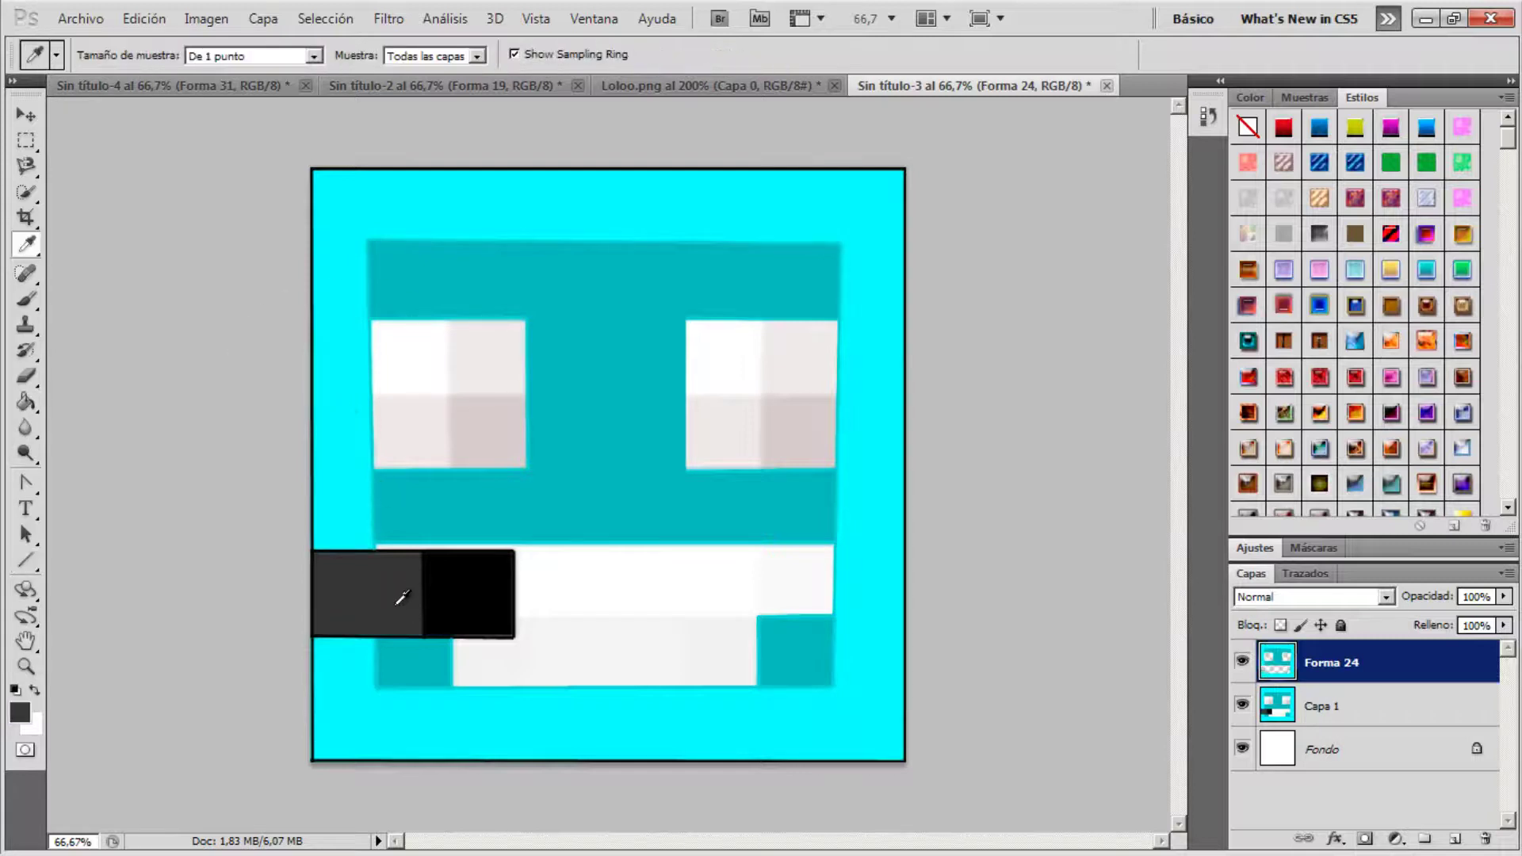
pyautogui.click(459, 598)
pyautogui.click(600, 609)
pyautogui.press('g')
pyautogui.click(614, 617)
pyautogui.press('i')
pyautogui.click(765, 673)
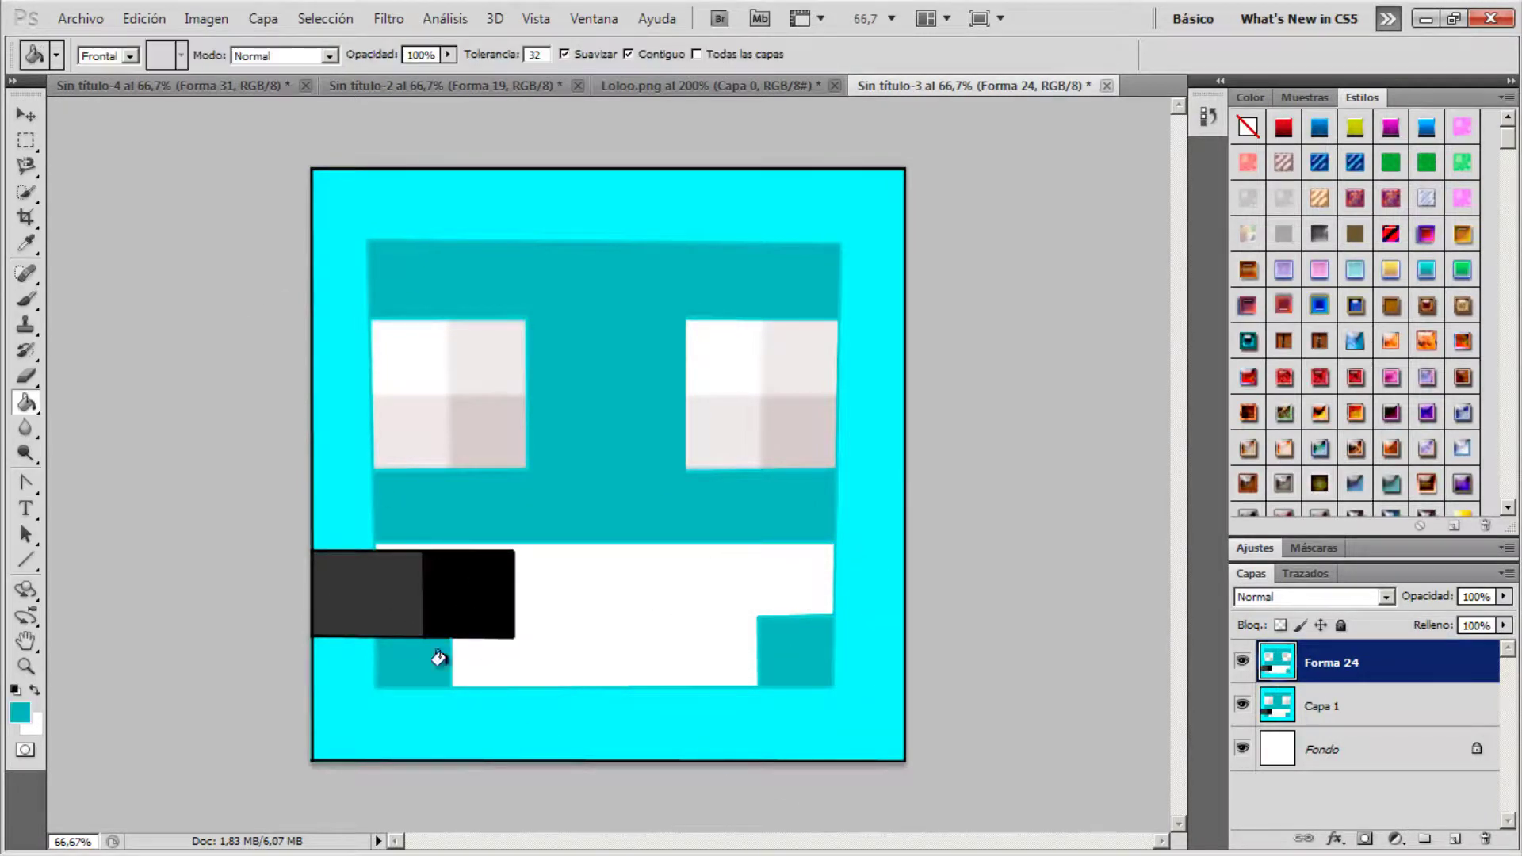
# Sample the light gray from the left eye and fill both eyes with it
pyautogui.click(427, 444)
pyautogui.press('g')
pyautogui.click(432, 440)
pyautogui.click(748, 411)
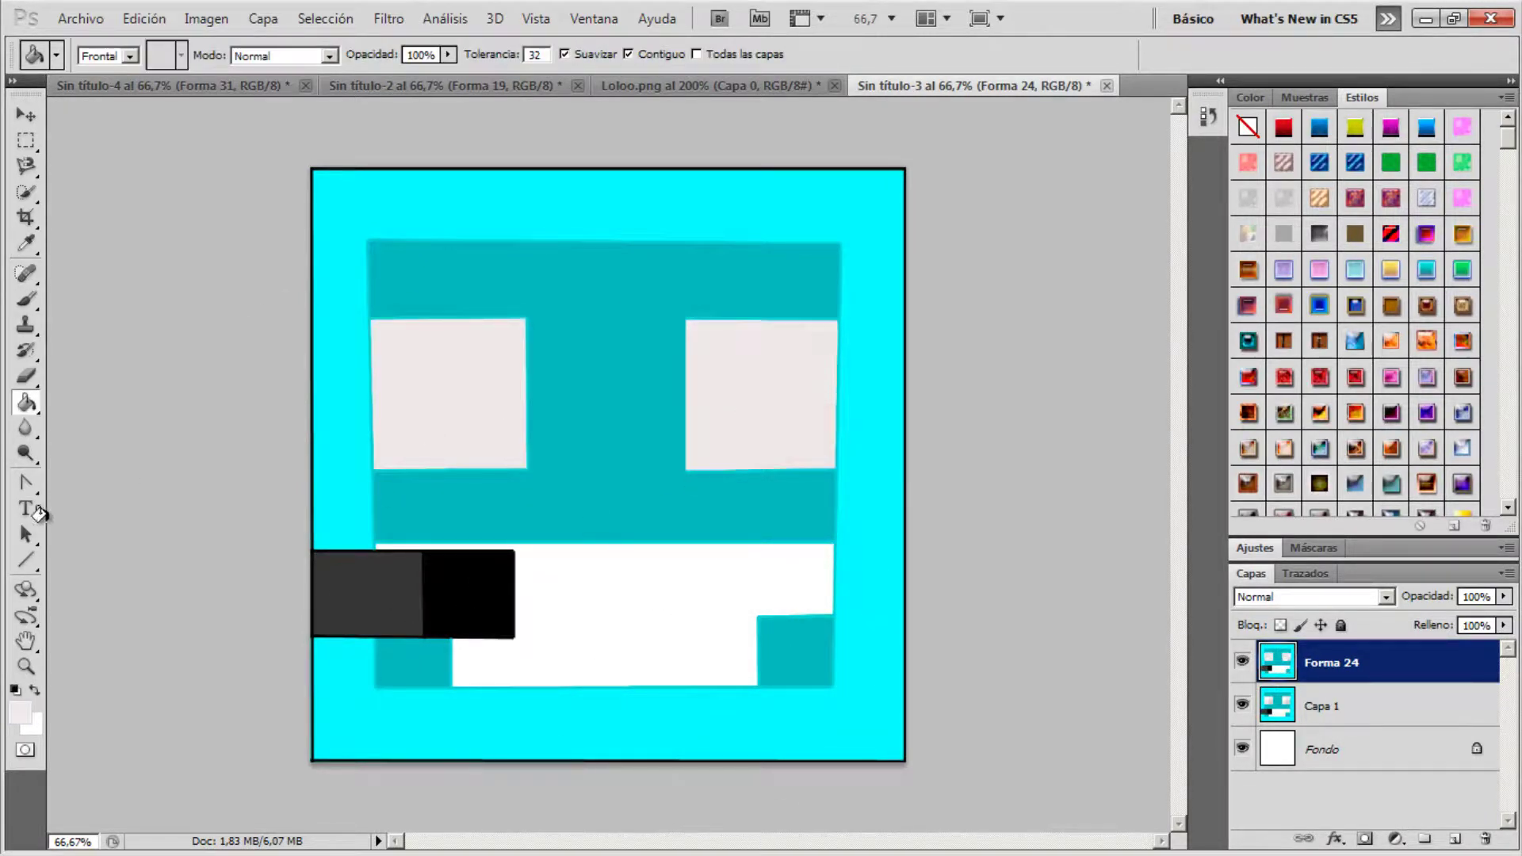
# Set the foreground to black and softly shade the head's left border with the 22 px Brush
pyautogui.press('b')
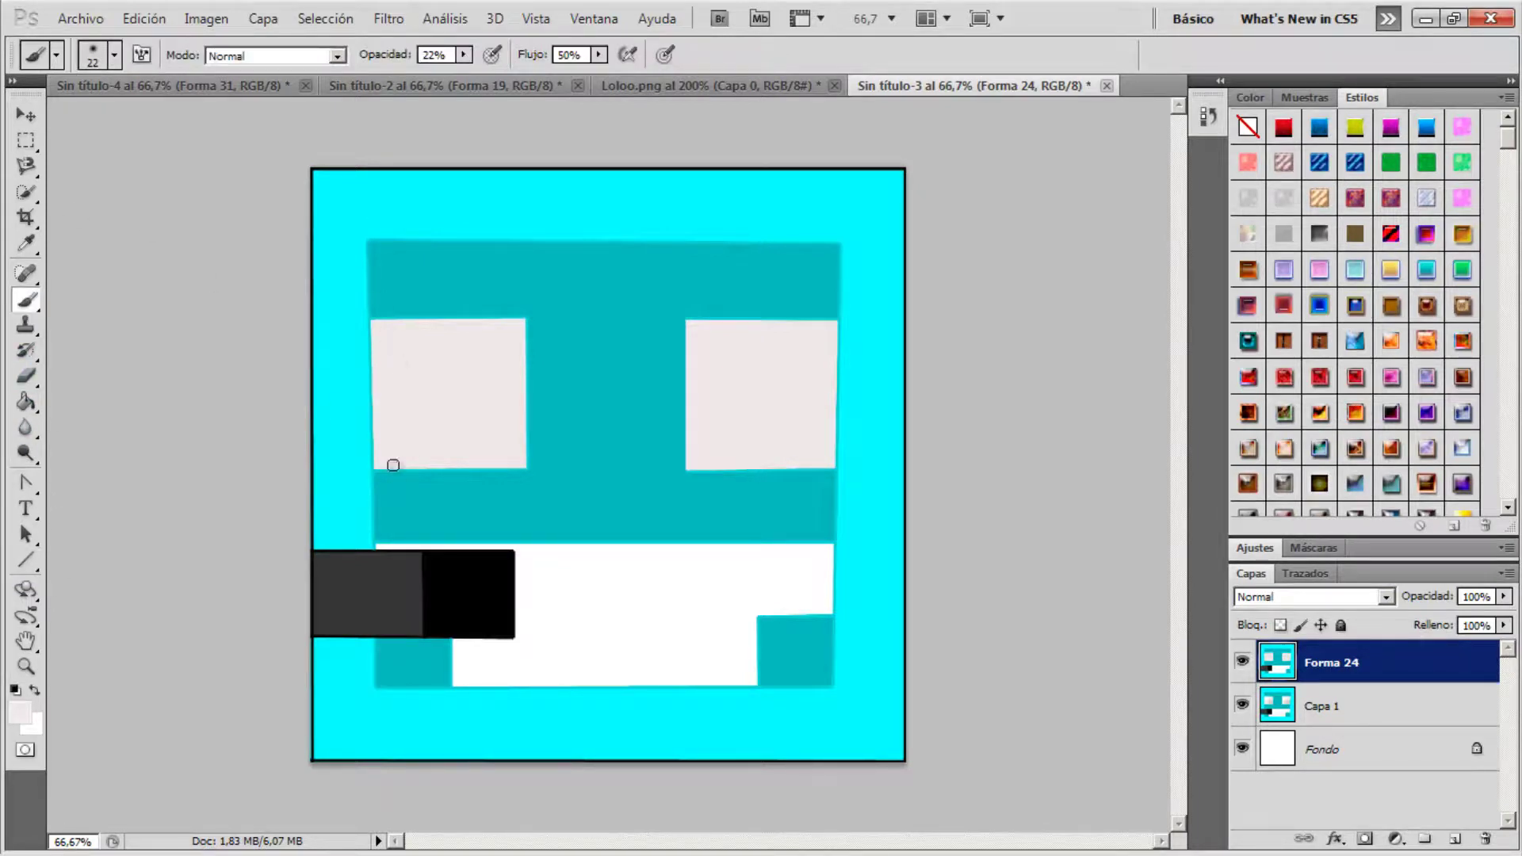
pyautogui.click(20, 712)
pyautogui.click(469, 476)
pyautogui.click(961, 183)
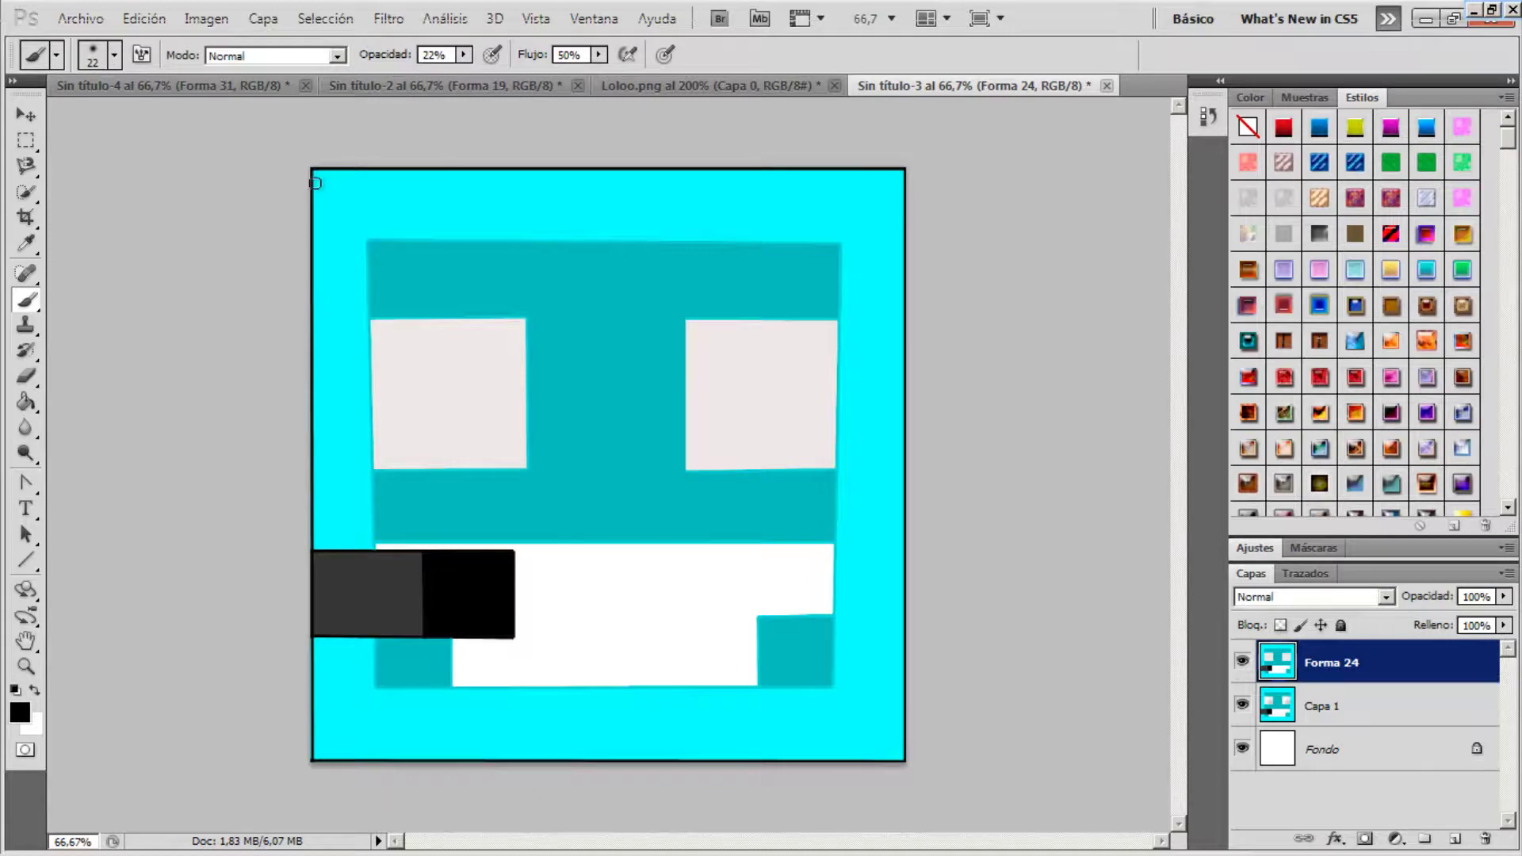
pyautogui.moveTo(318, 246); pyautogui.dragTo(318, 344)
pyautogui.hotkey('ctrl', 'z')
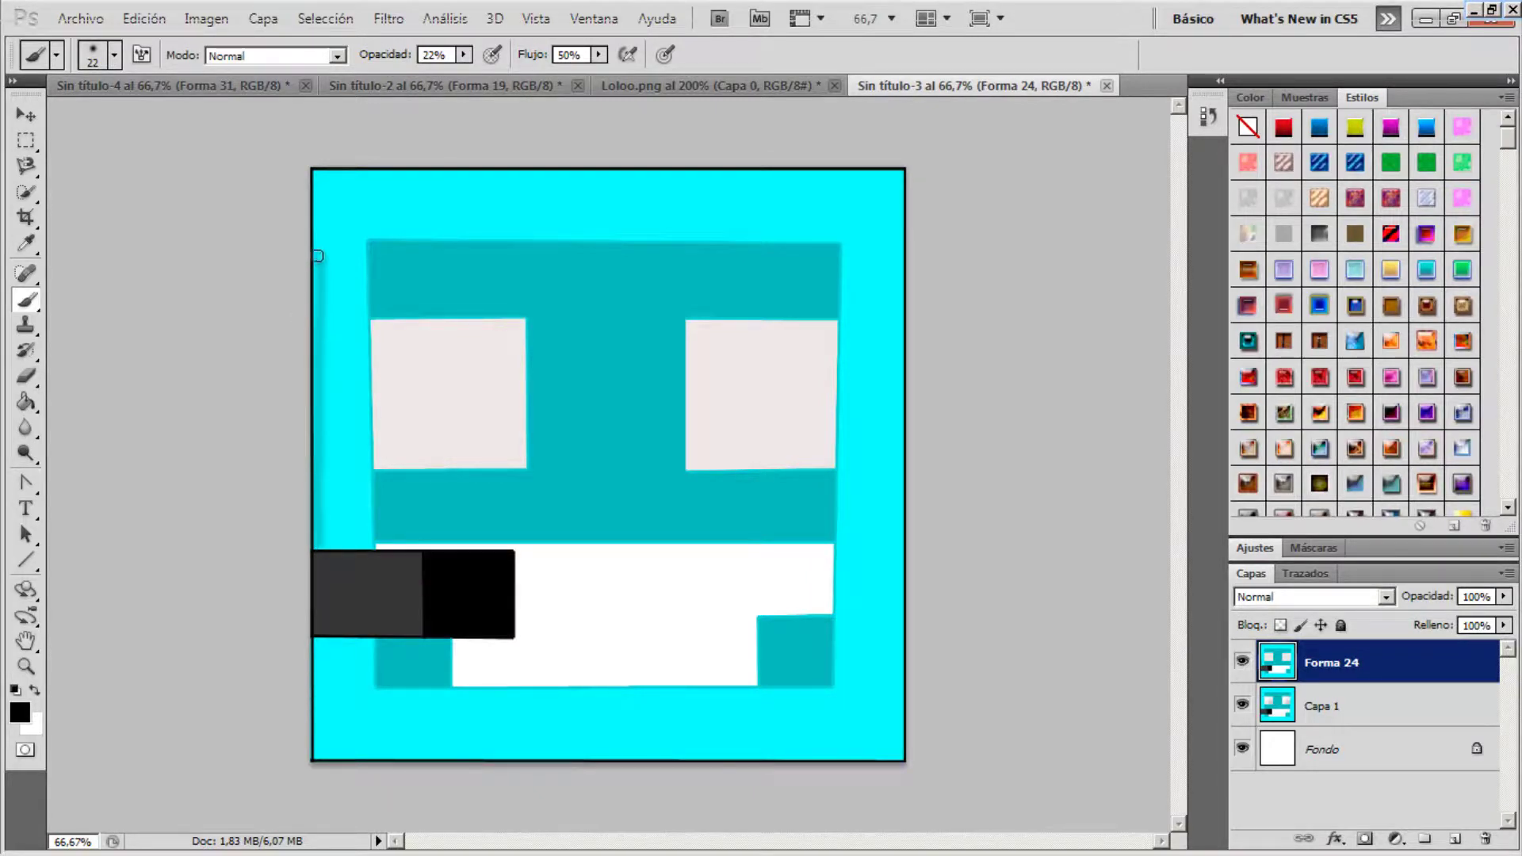
pyautogui.hotkey('ctrl', 'z')
pyautogui.moveTo(318, 256)
pyautogui.mouseDown()
pyautogui.moveTo(319, 171)
pyautogui.moveTo(321, 326)
pyautogui.moveTo(320, 227)
pyautogui.moveTo(346, 186)
pyautogui.moveTo(341, 404)
pyautogui.moveTo(328, 176)
pyautogui.moveTo(907, 177)
pyautogui.mouseUp()
pyautogui.hotkey('ctrl', 'z')
pyautogui.moveTo(319, 174); pyautogui.dragTo(907, 178)
pyautogui.hotkey('ctrl', 'z')
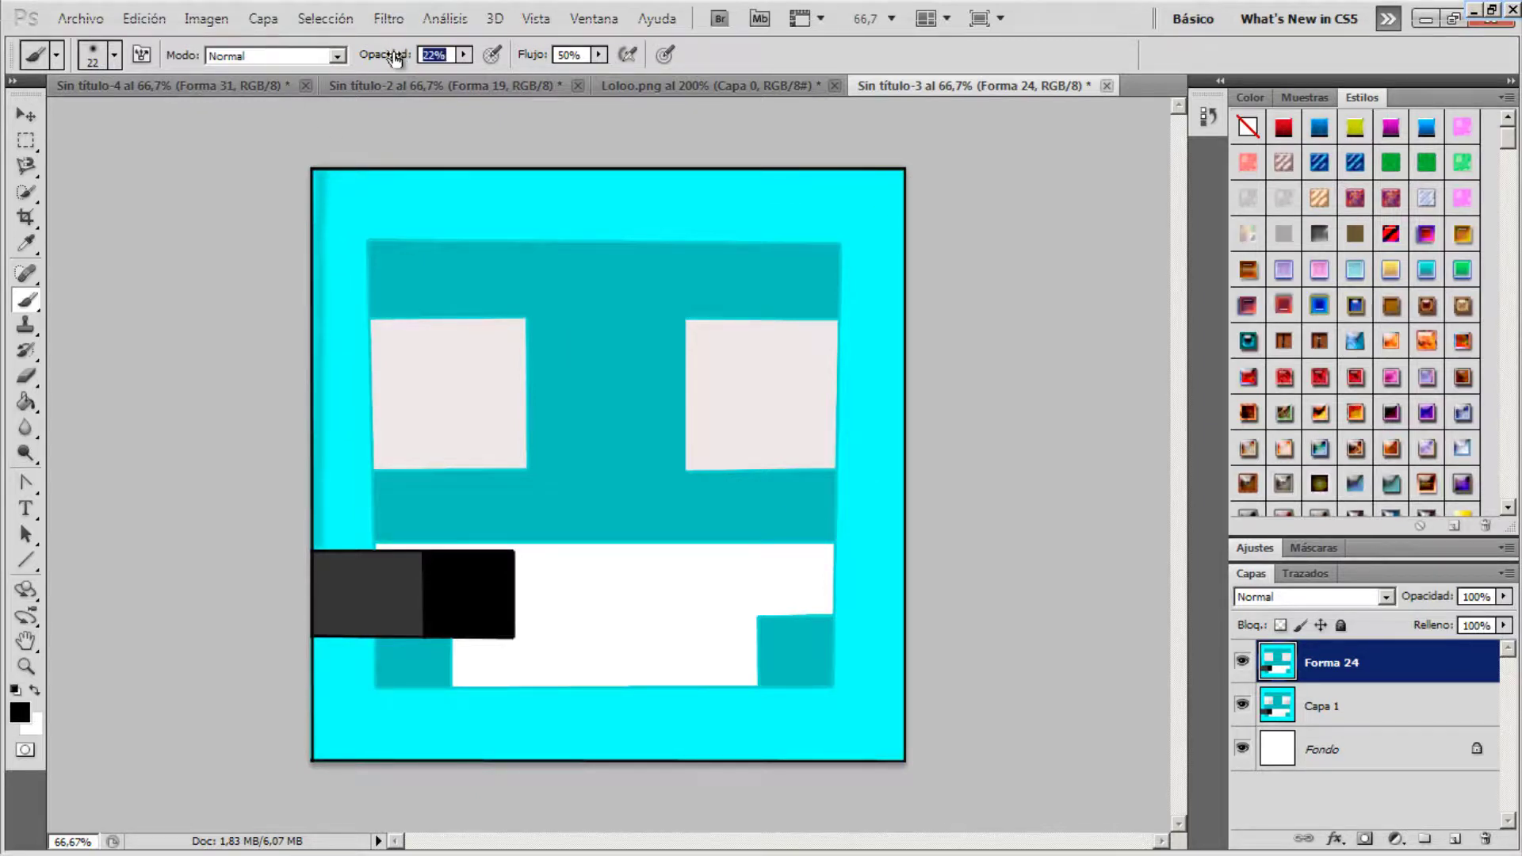
# Lower the Brush opacity to 20% and shade along the remaining inner borders of the cyan head
pyautogui.moveTo(397, 58); pyautogui.dragTo(395, 58)
pyautogui.moveTo(323, 178); pyautogui.dragTo(939, 179)
pyautogui.hotkey('ctrl', 'z')
pyautogui.moveTo(320, 647)
pyautogui.mouseDown()
pyautogui.moveTo(329, 758)
pyautogui.moveTo(315, 755)
pyautogui.moveTo(320, 644)
pyautogui.mouseUp()
pyautogui.hotkey('ctrl', 'z')
pyautogui.hotkey('ctrl', 'z')
pyautogui.hotkey('ctrl', 'z')
pyautogui.moveTo(322, 712)
pyautogui.mouseDown()
pyautogui.moveTo(325, 758)
pyautogui.moveTo(902, 756)
pyautogui.mouseUp()
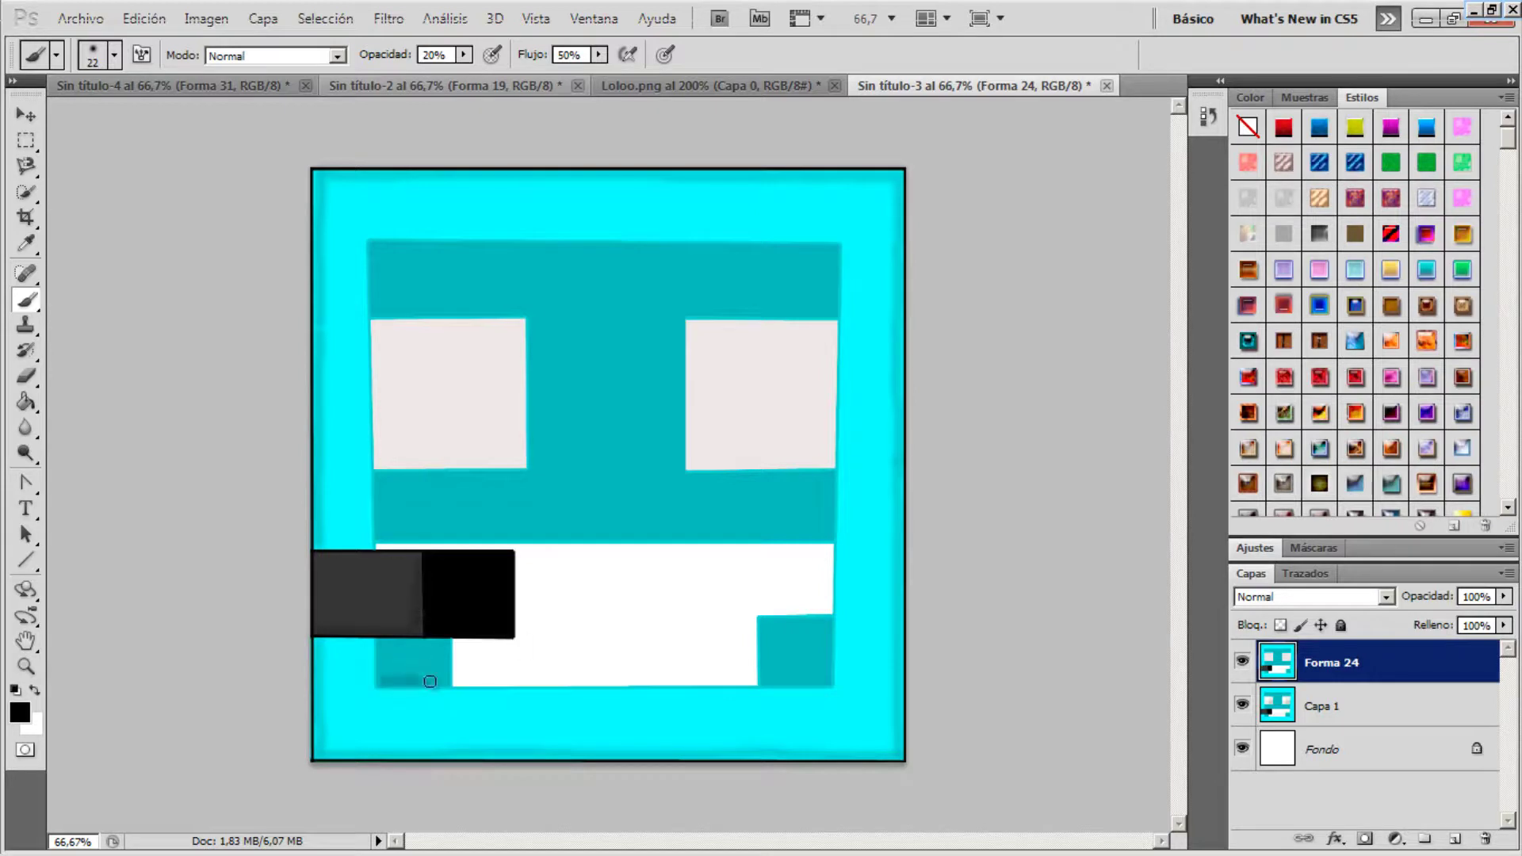
# Shade the edges of the mouth, both eyes and the teal face areas with the soft black Brush
pyautogui.moveTo(453, 682)
pyautogui.mouseDown()
pyautogui.moveTo(716, 683)
pyautogui.moveTo(753, 684)
pyautogui.mouseUp()
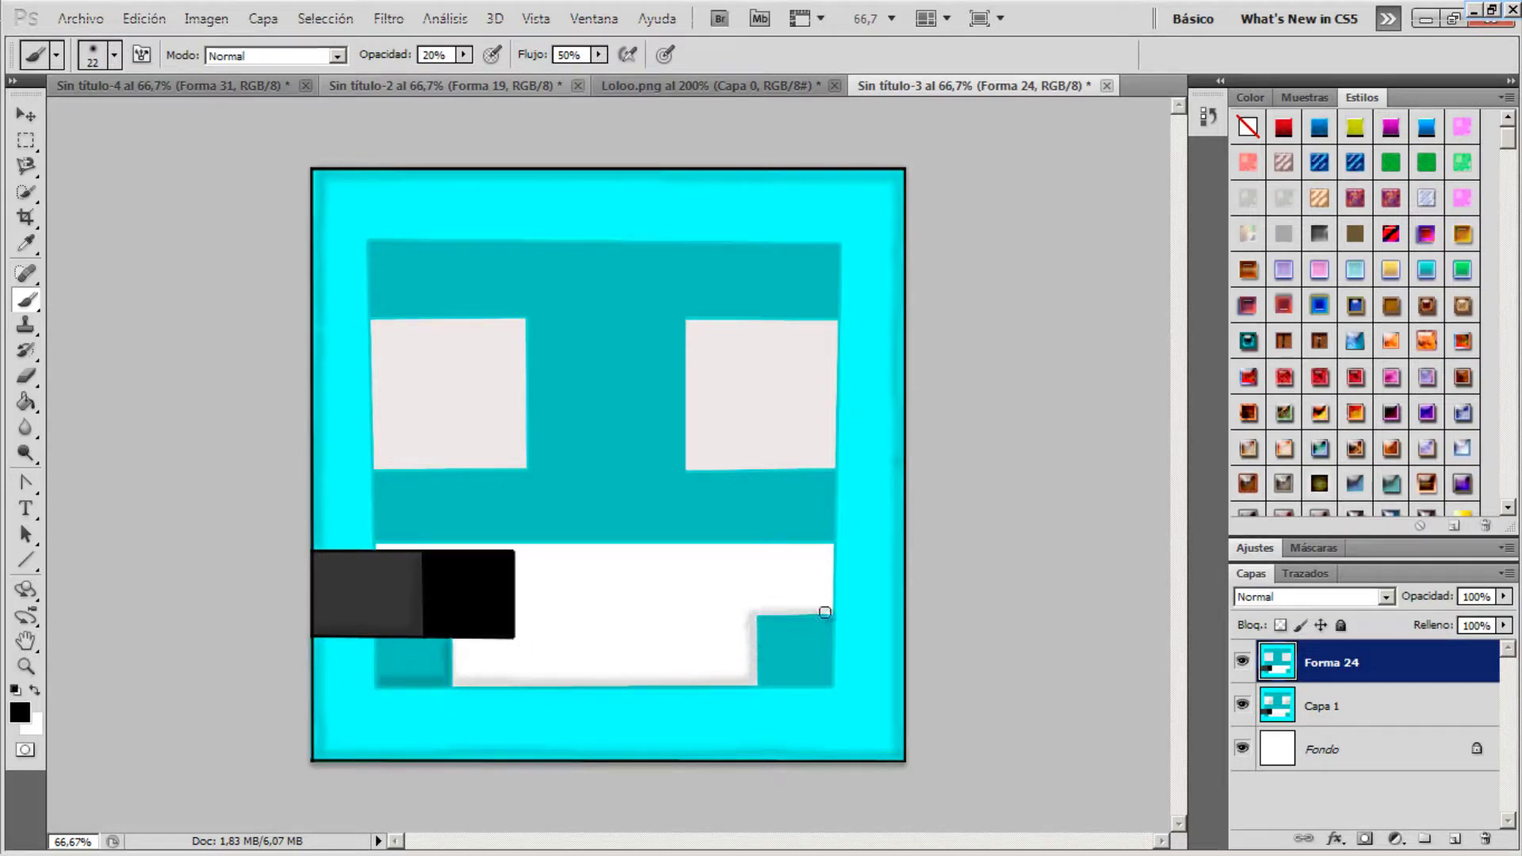
pyautogui.moveTo(688, 467)
pyautogui.mouseDown()
pyautogui.moveTo(831, 453)
pyautogui.moveTo(830, 381)
pyautogui.mouseUp()
pyautogui.moveTo(383, 460)
pyautogui.mouseDown()
pyautogui.moveTo(517, 460)
pyautogui.moveTo(525, 327)
pyautogui.moveTo(460, 461)
pyautogui.mouseUp()
pyautogui.hotkey('ctrl', 'z')
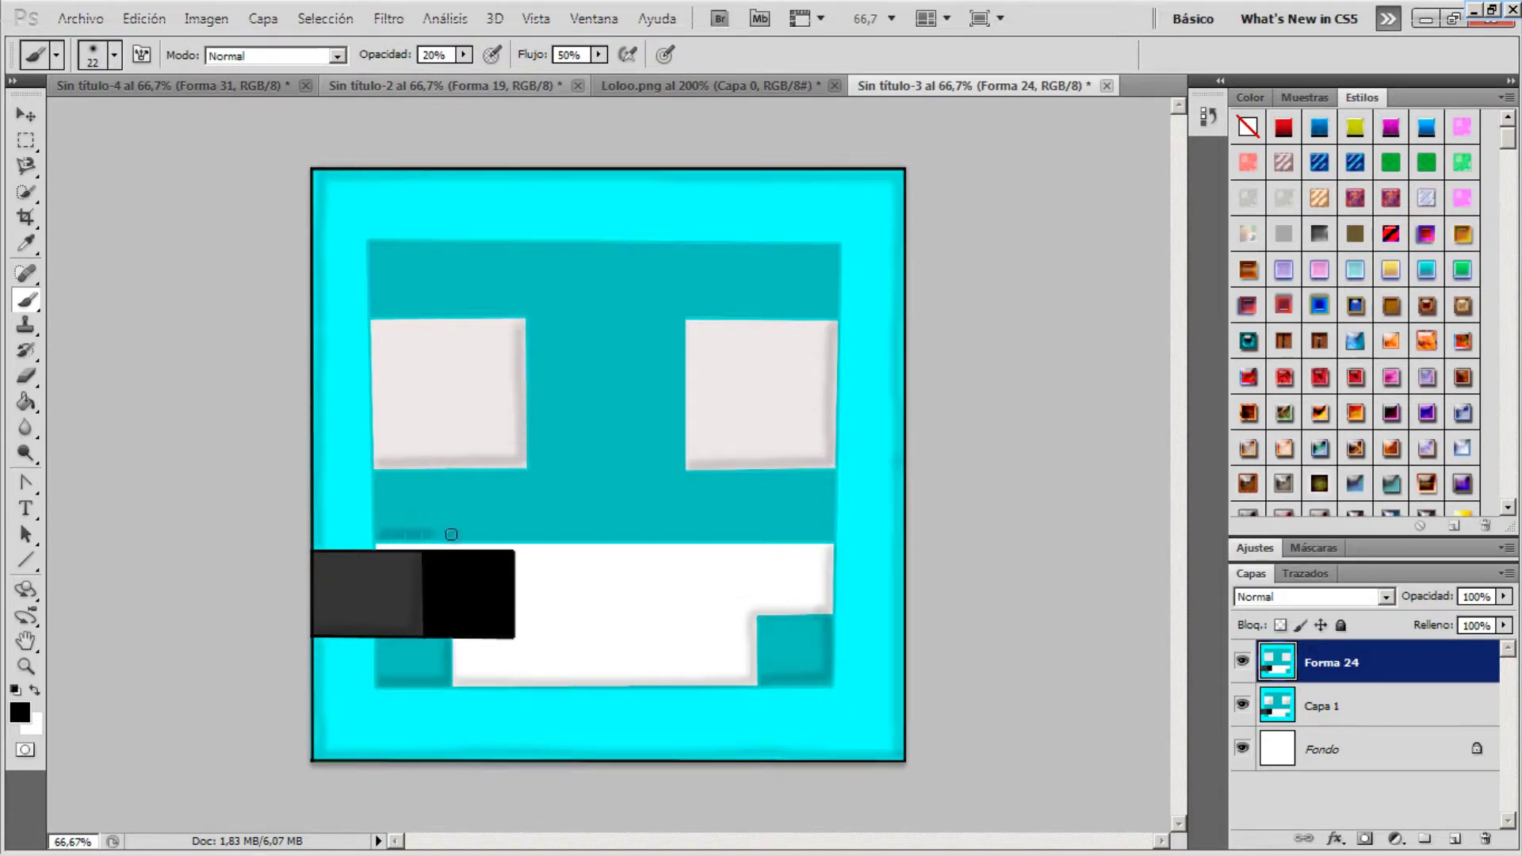
pyautogui.moveTo(451, 534); pyautogui.dragTo(780, 537)
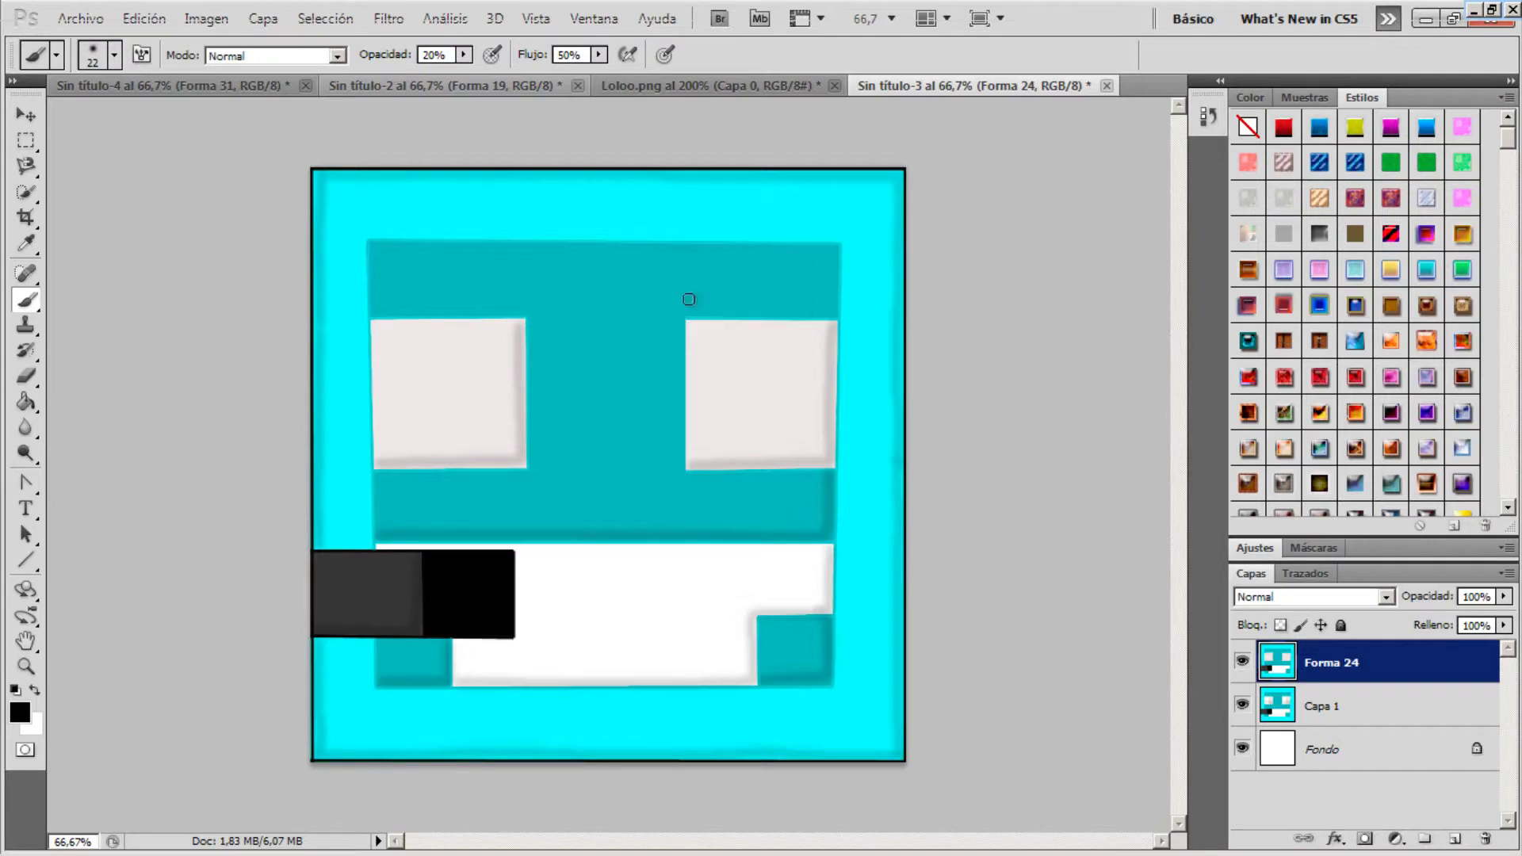
pyautogui.moveTo(427, 245); pyautogui.dragTo(822, 248)
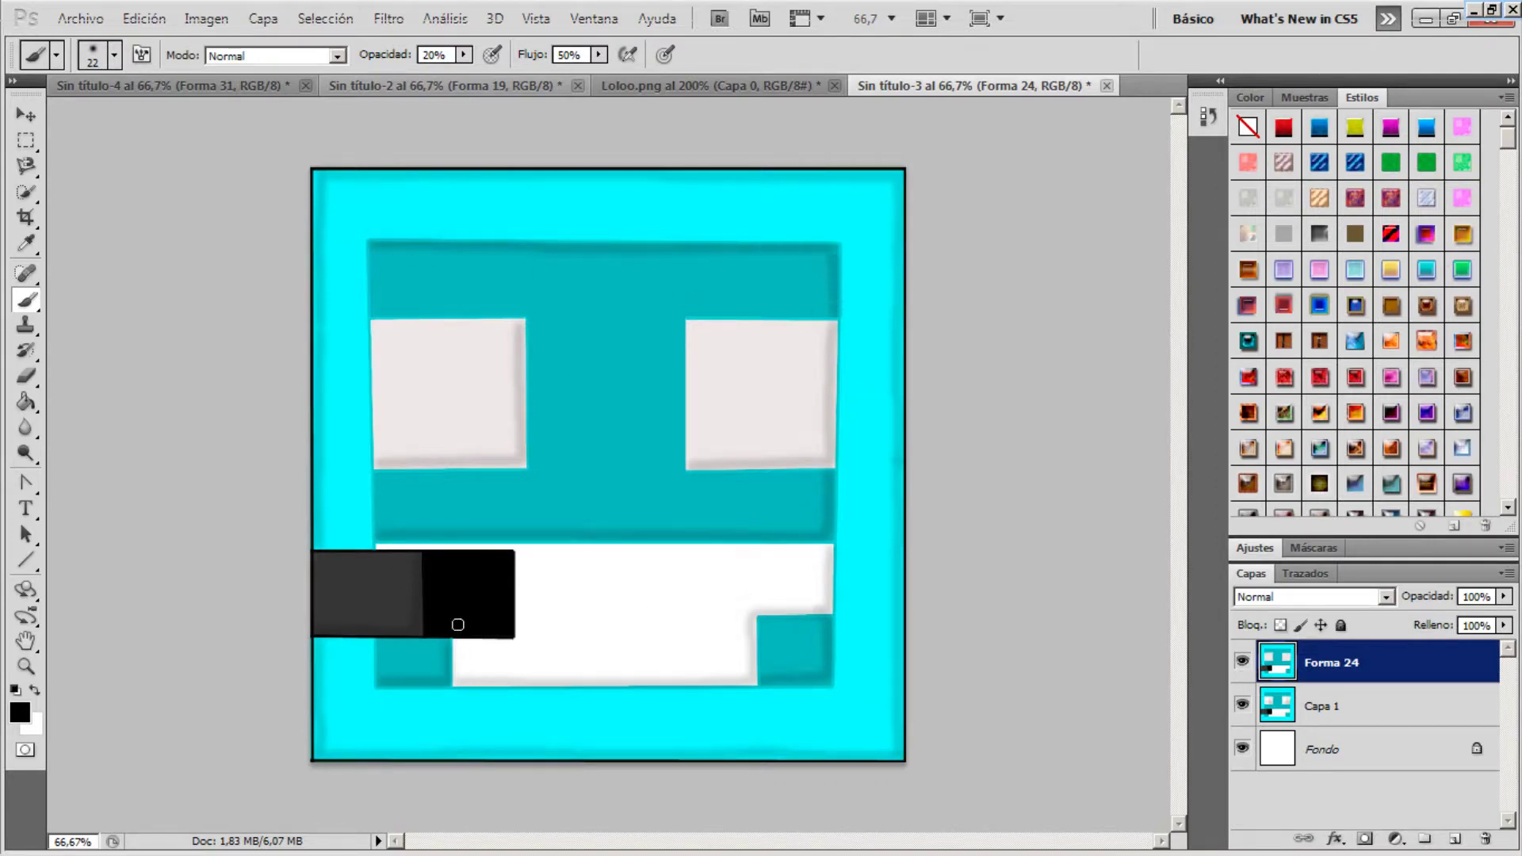
# Save the avatar with purple glasses as a JPEG named skinface 3 on the desktop, and close its document without saving changes
pyautogui.click(173, 85)
pyautogui.click(81, 18)
pyautogui.click(146, 326)
pyautogui.click(737, 482)
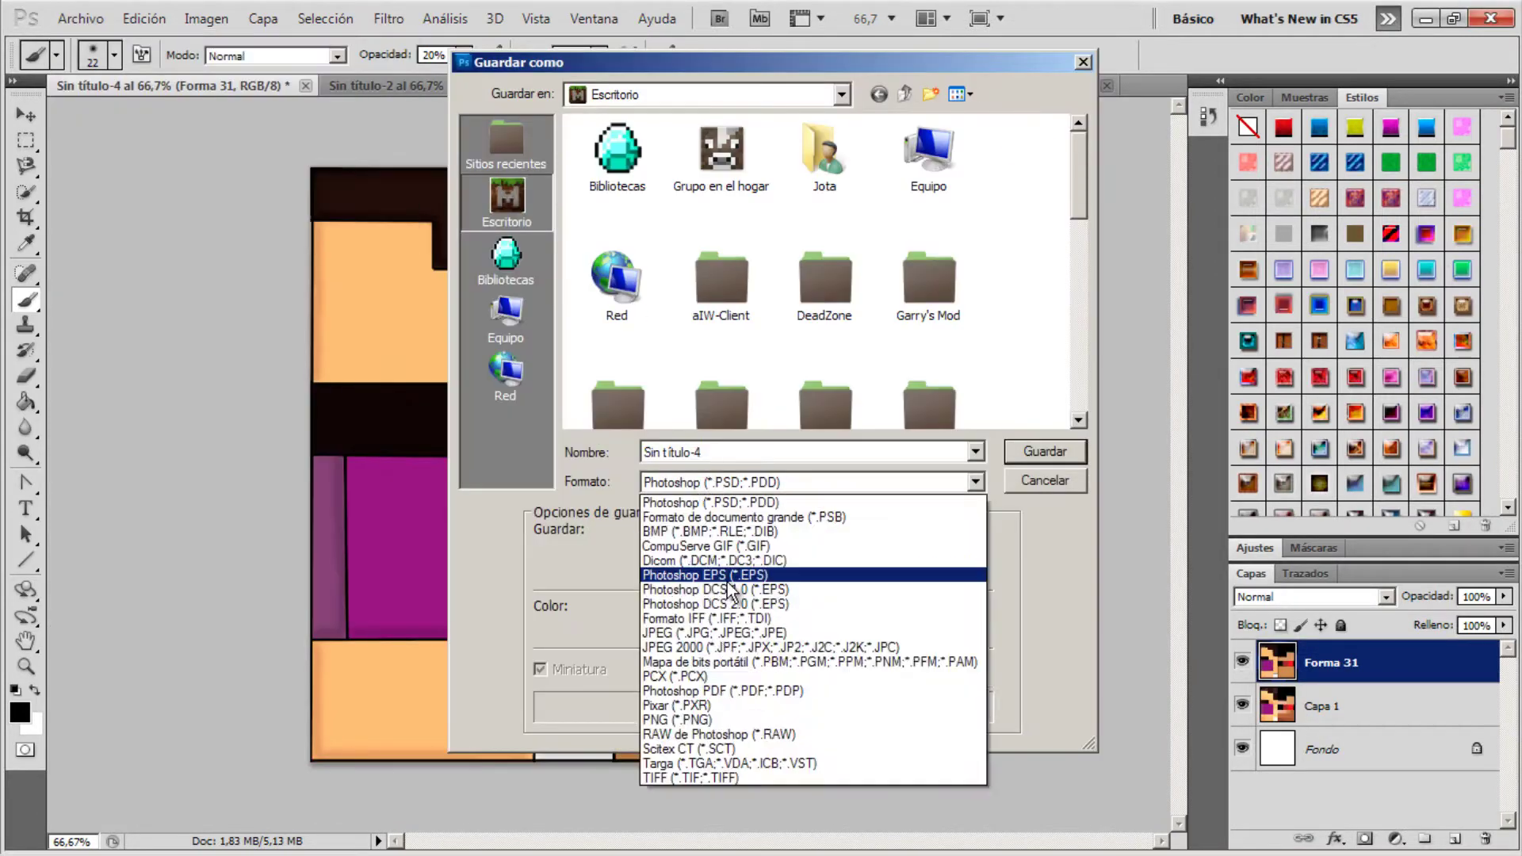
pyautogui.click(714, 633)
pyautogui.tripleClick(787, 450)
pyautogui.write('skin 3')
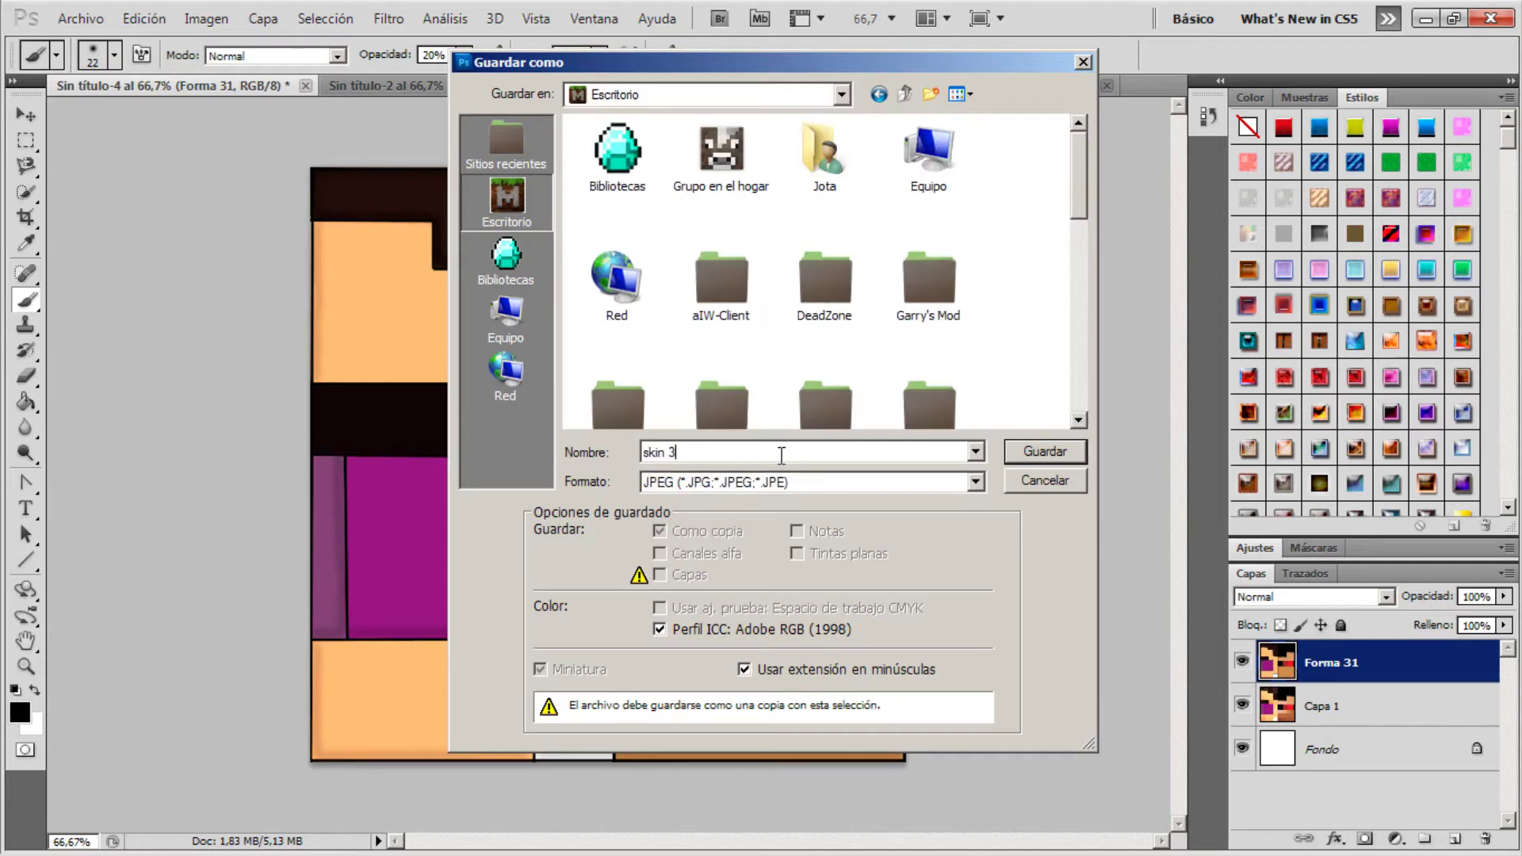
pyautogui.click(1027, 444)
pyautogui.press('Return')
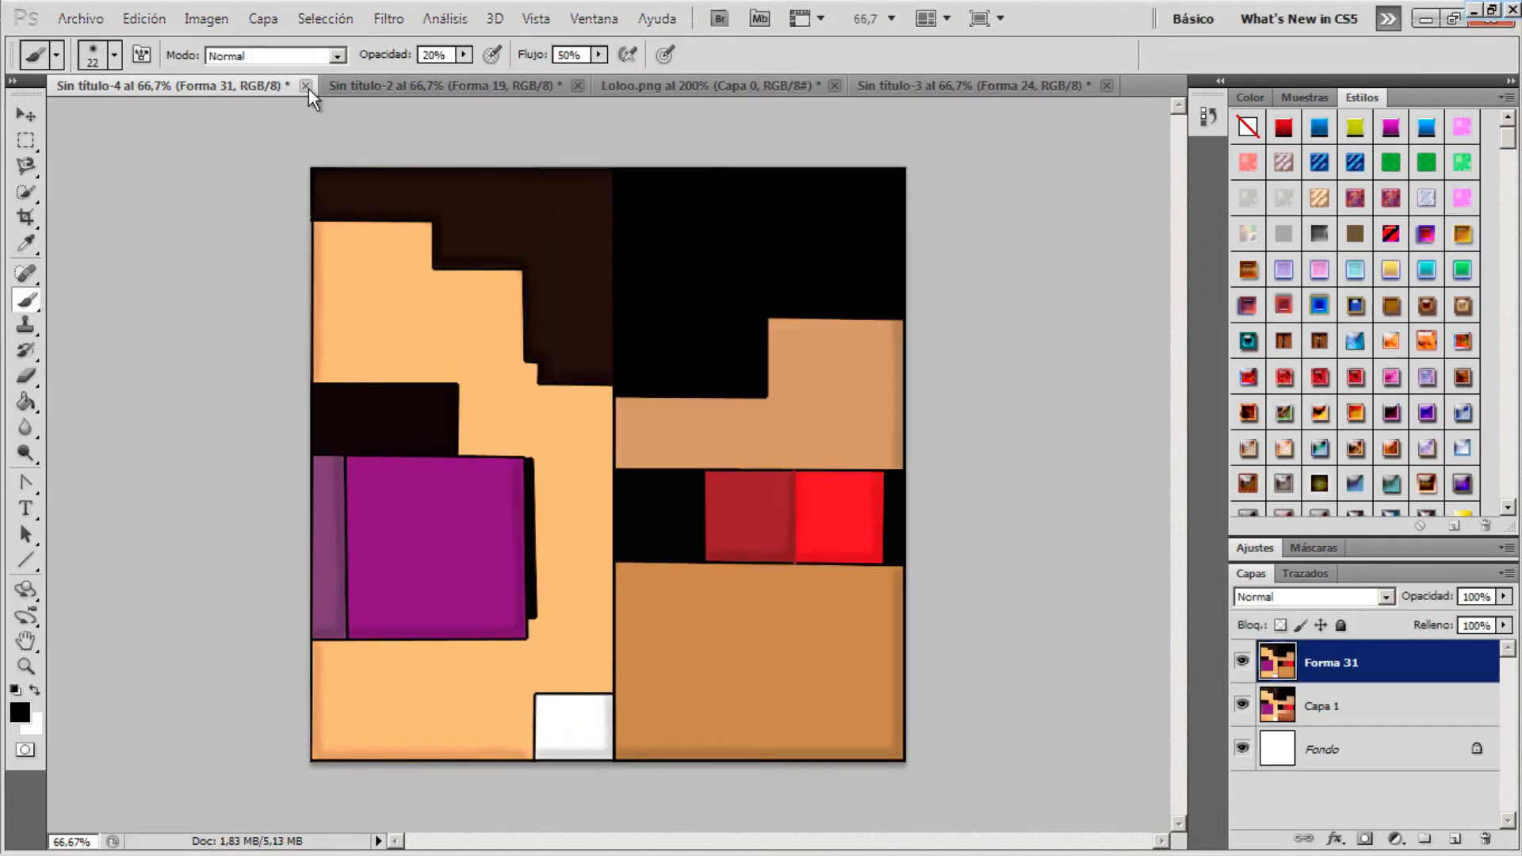
pyautogui.click(306, 87)
pyautogui.click(766, 341)
# Save the blue, white and red glasses avatar as a JPEG named skinface 4, and close its document without saving changes
pyautogui.click(170, 84)
pyautogui.click(80, 18)
pyautogui.click(79, 193)
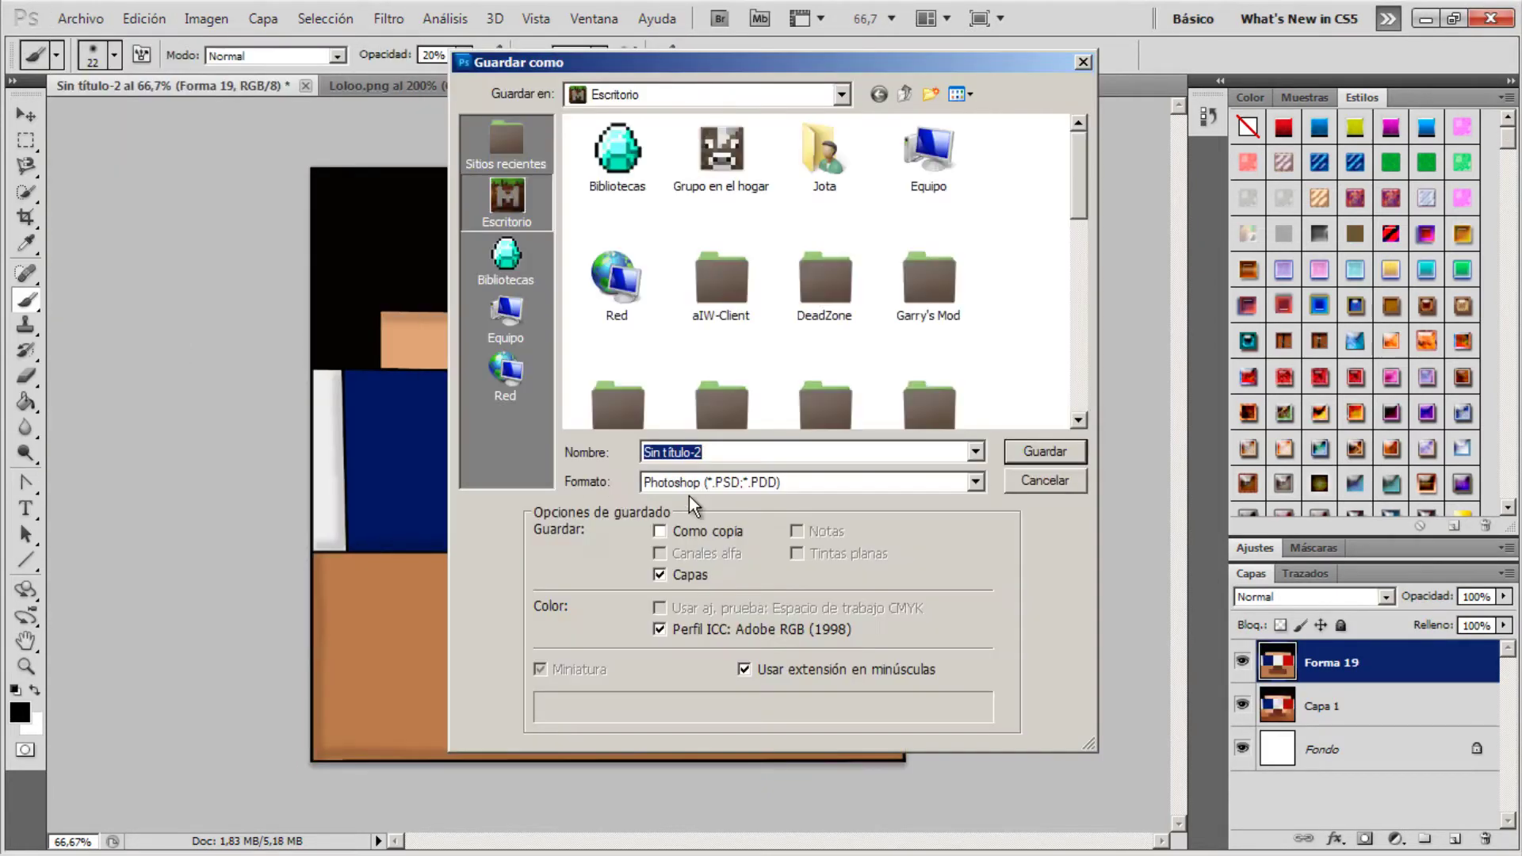
pyautogui.click(976, 481)
pyautogui.click(714, 633)
pyautogui.tripleClick(717, 452)
pyautogui.write('skinface 4')
pyautogui.click(1021, 454)
pyautogui.press('Return')
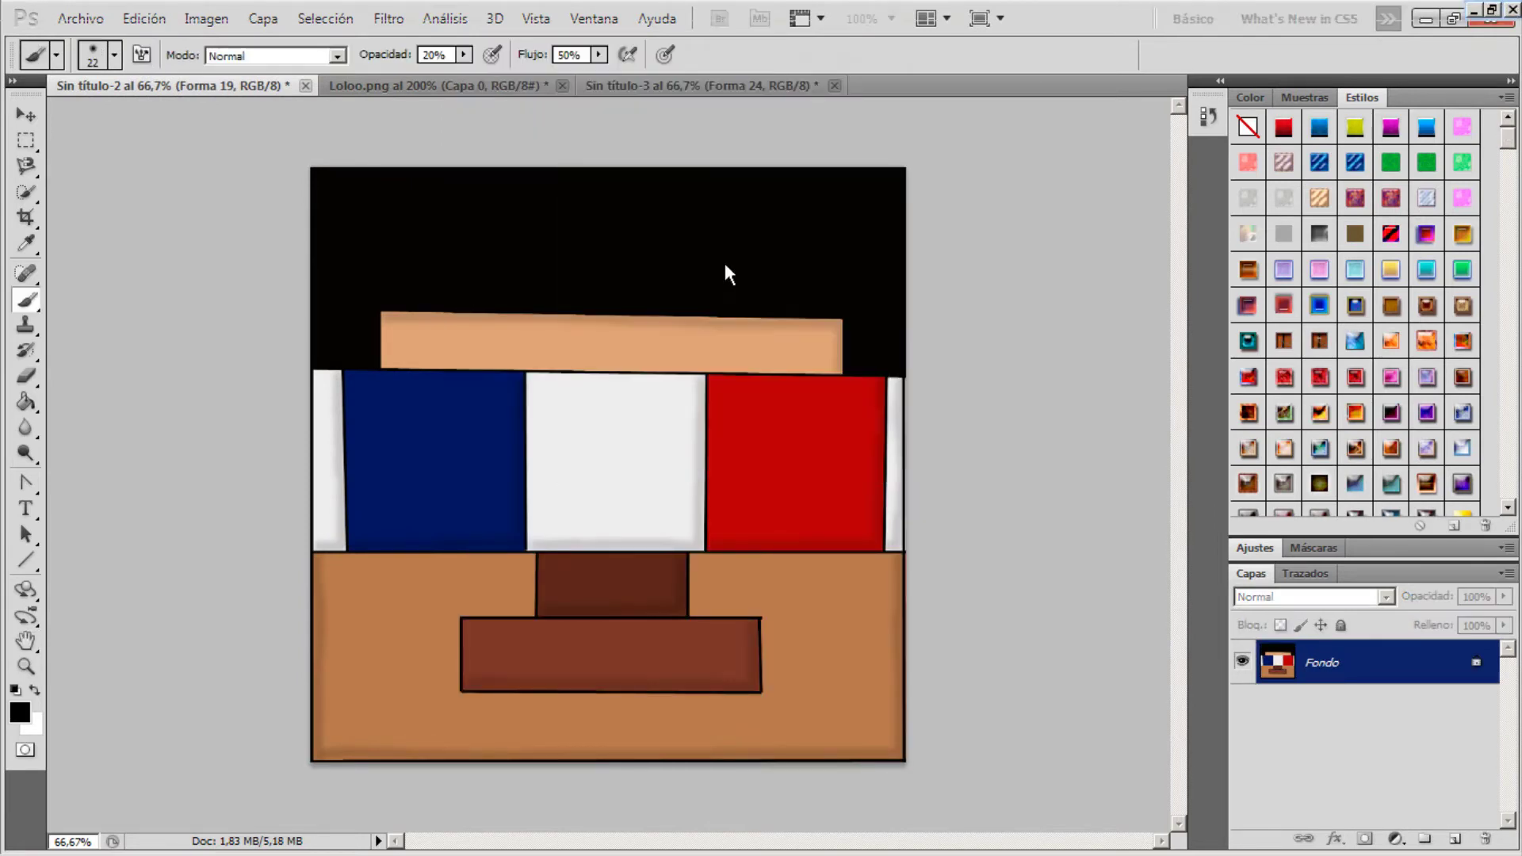
pyautogui.click(306, 87)
pyautogui.click(747, 341)
# Save the cyan headset avatar as a JPEG named skinface 5 on the desktop
pyautogui.click(83, 22)
pyautogui.click(110, 327)
pyautogui.click(977, 481)
pyautogui.click(713, 632)
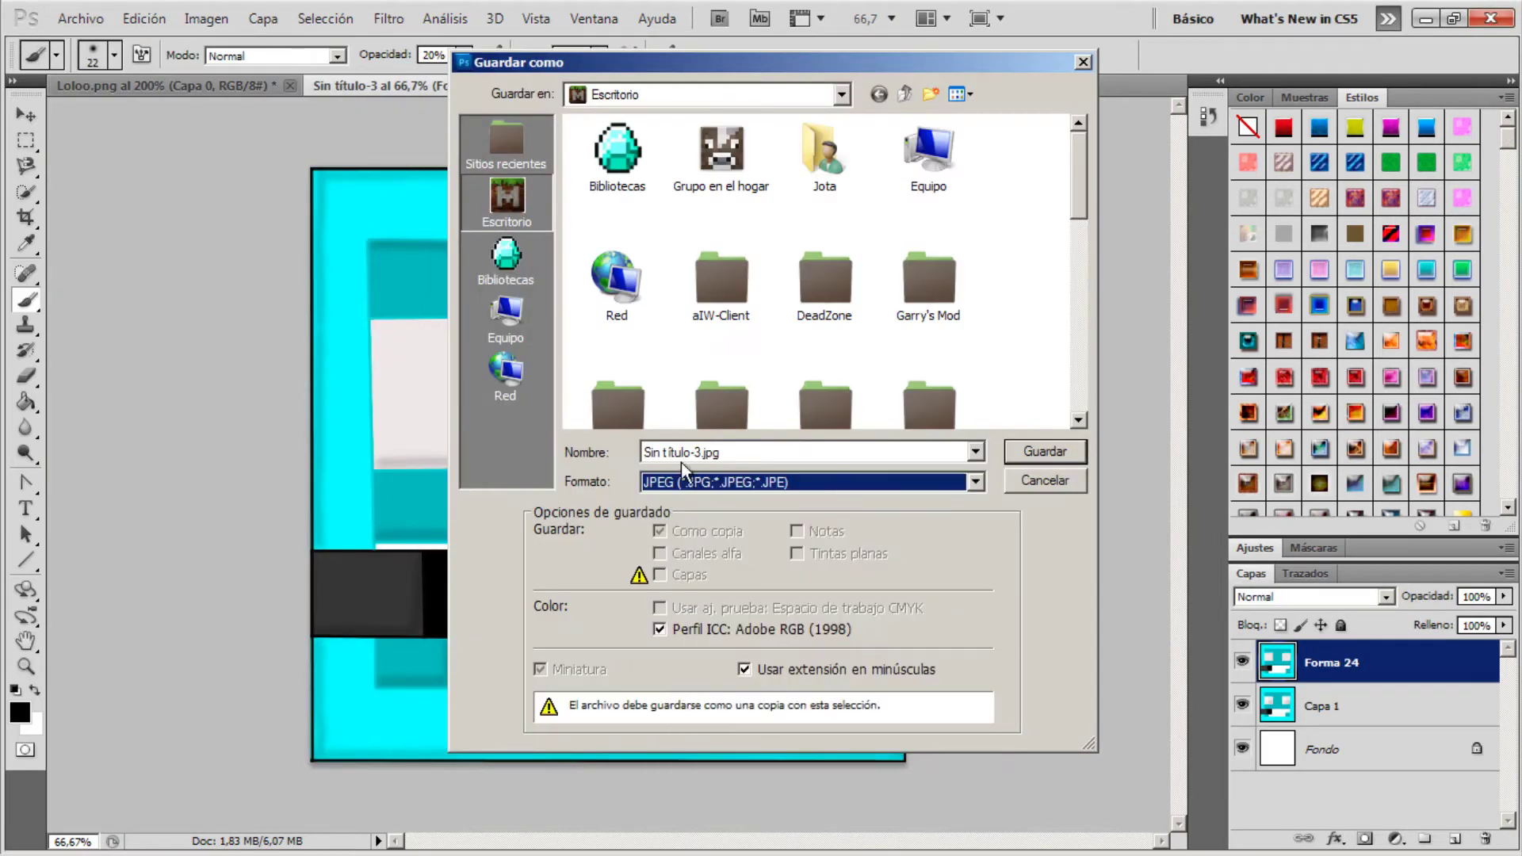
pyautogui.tripleClick(698, 453)
pyautogui.write('skinface 5')
pyautogui.click(1043, 446)
# Close Loloo.png and the cyan avatar document without saving changes, exit Photoshop and go to skinface 3 on the desktop
pyautogui.click(291, 86)
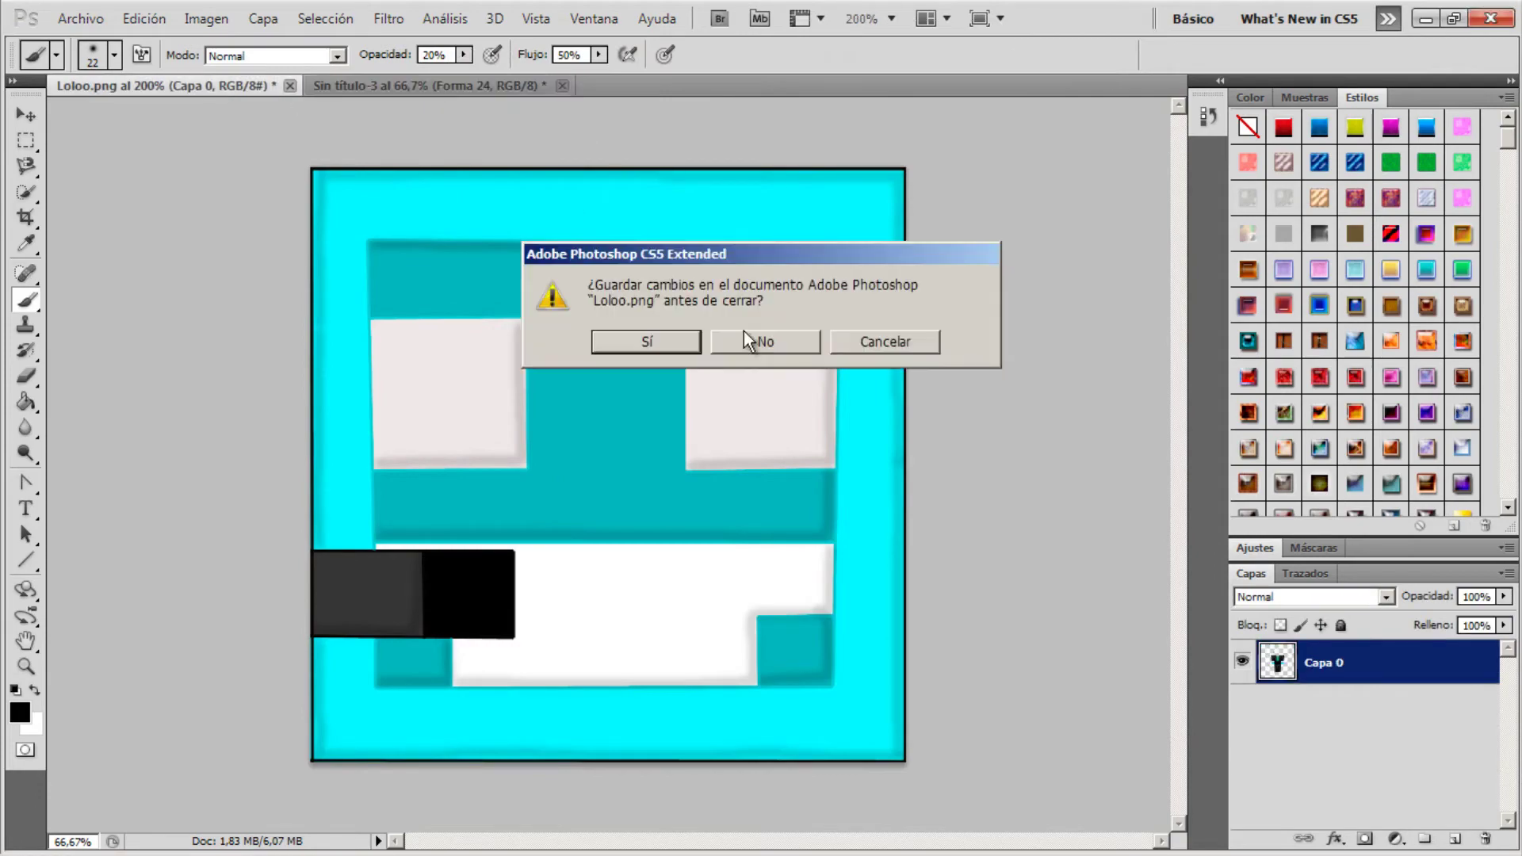
pyautogui.click(752, 340)
pyautogui.click(307, 86)
pyautogui.click(763, 340)
pyautogui.click(1496, 24)
pyautogui.click(161, 638)
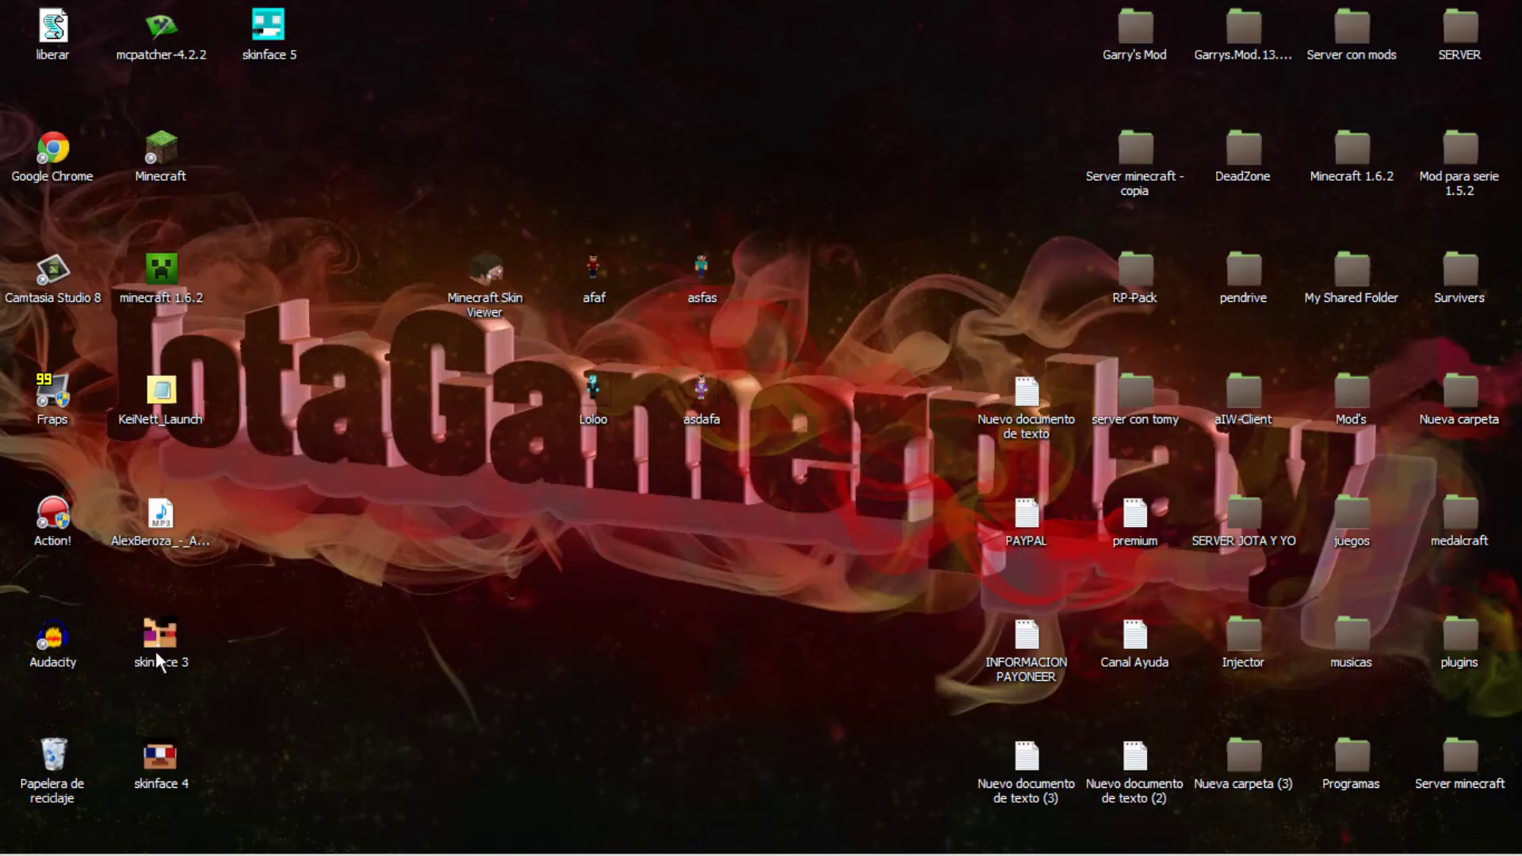